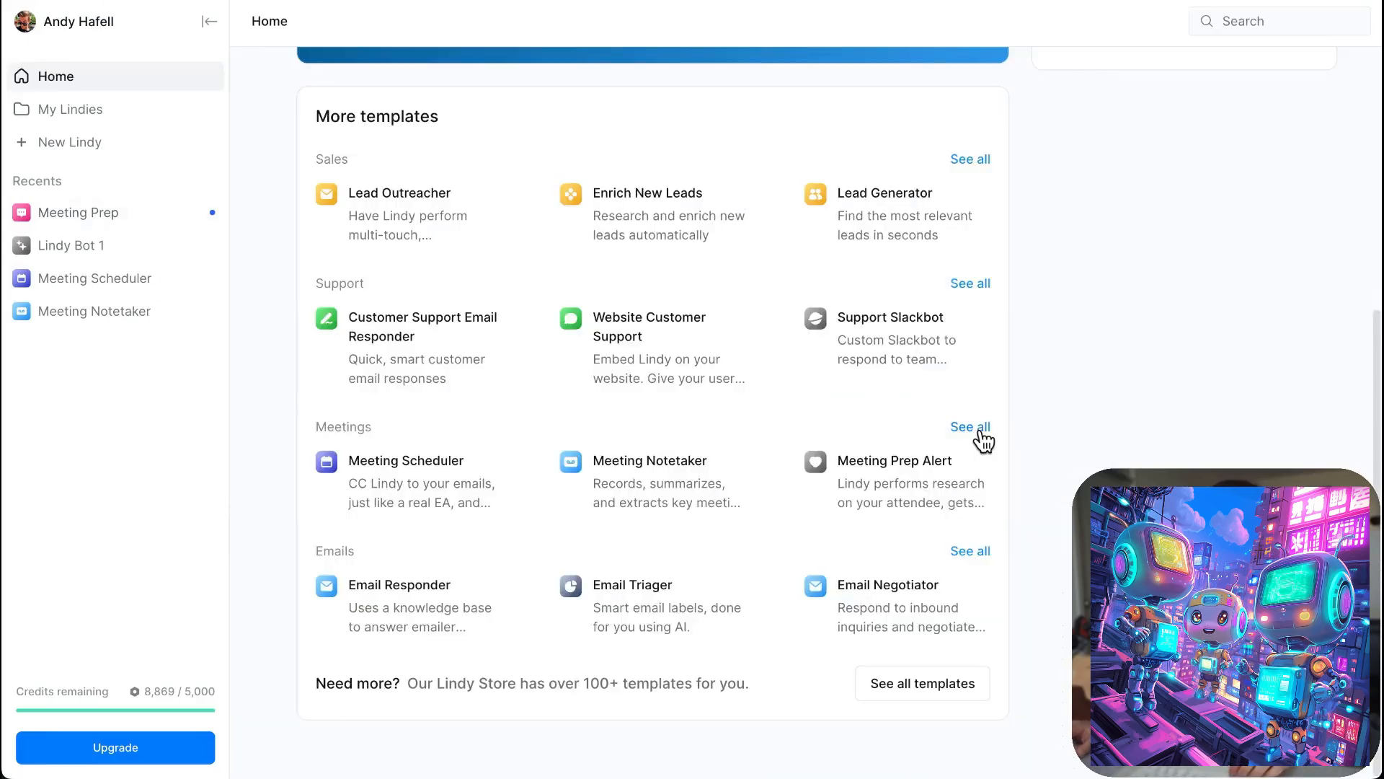
- Browse the Meetings and Emails template categories and the full template list on the home page
click(983, 441)
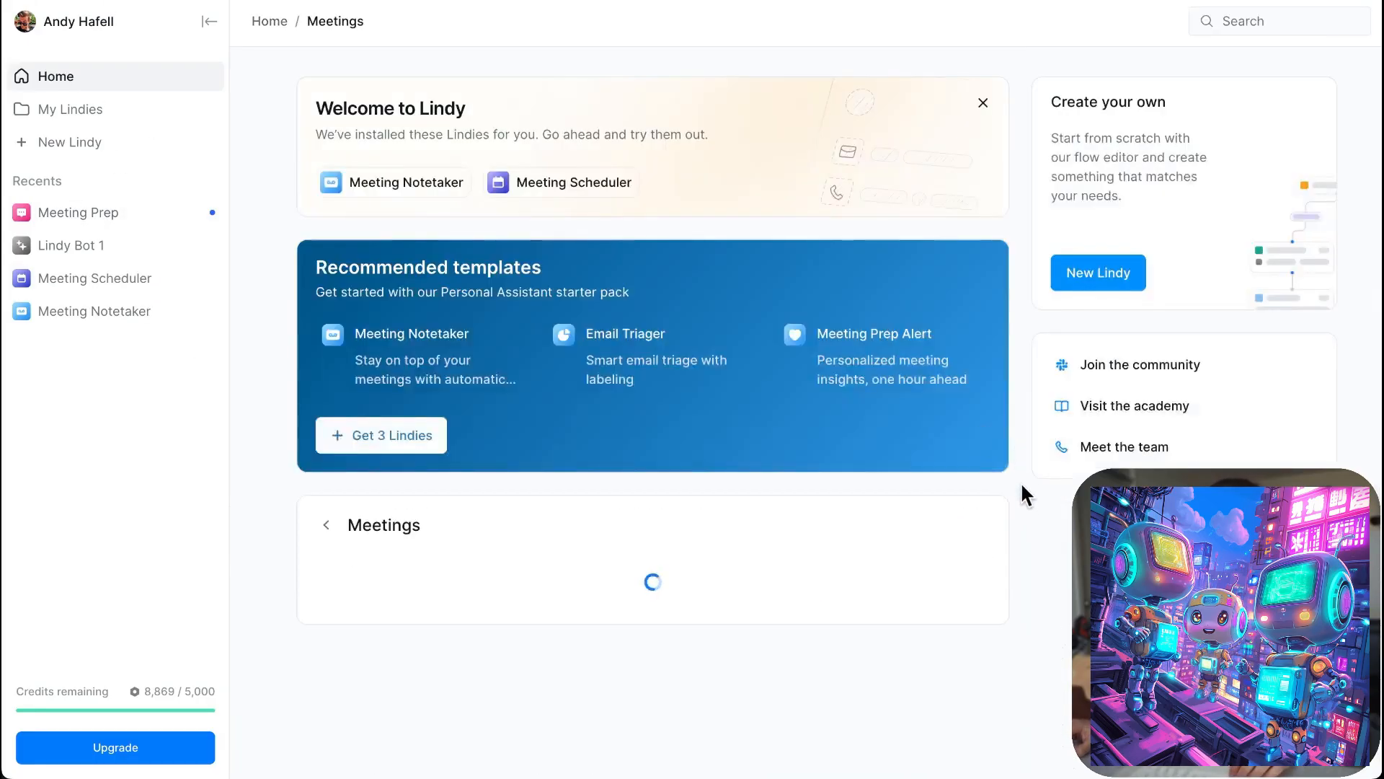
scroll(1020, 483, down, 2)
scroll(425, 107, up, 2)
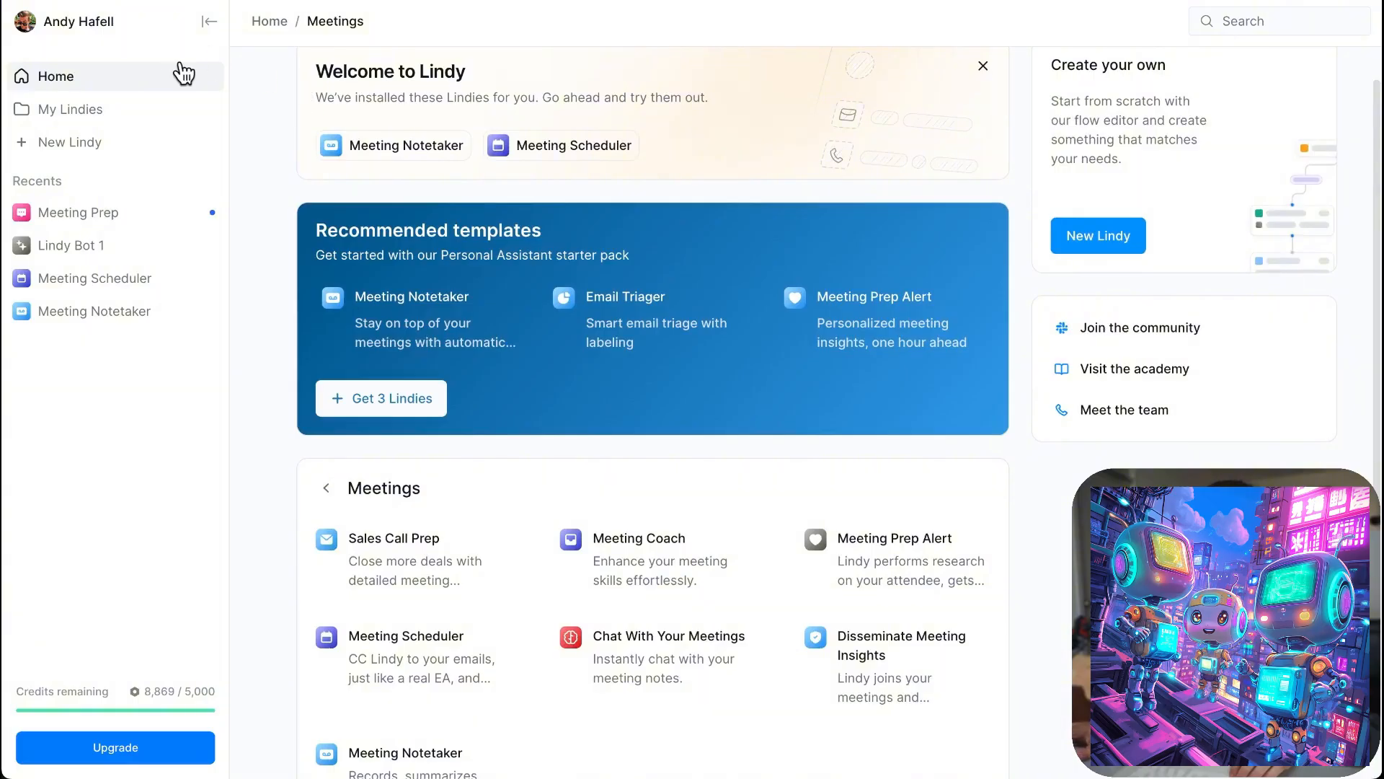
click(56, 83)
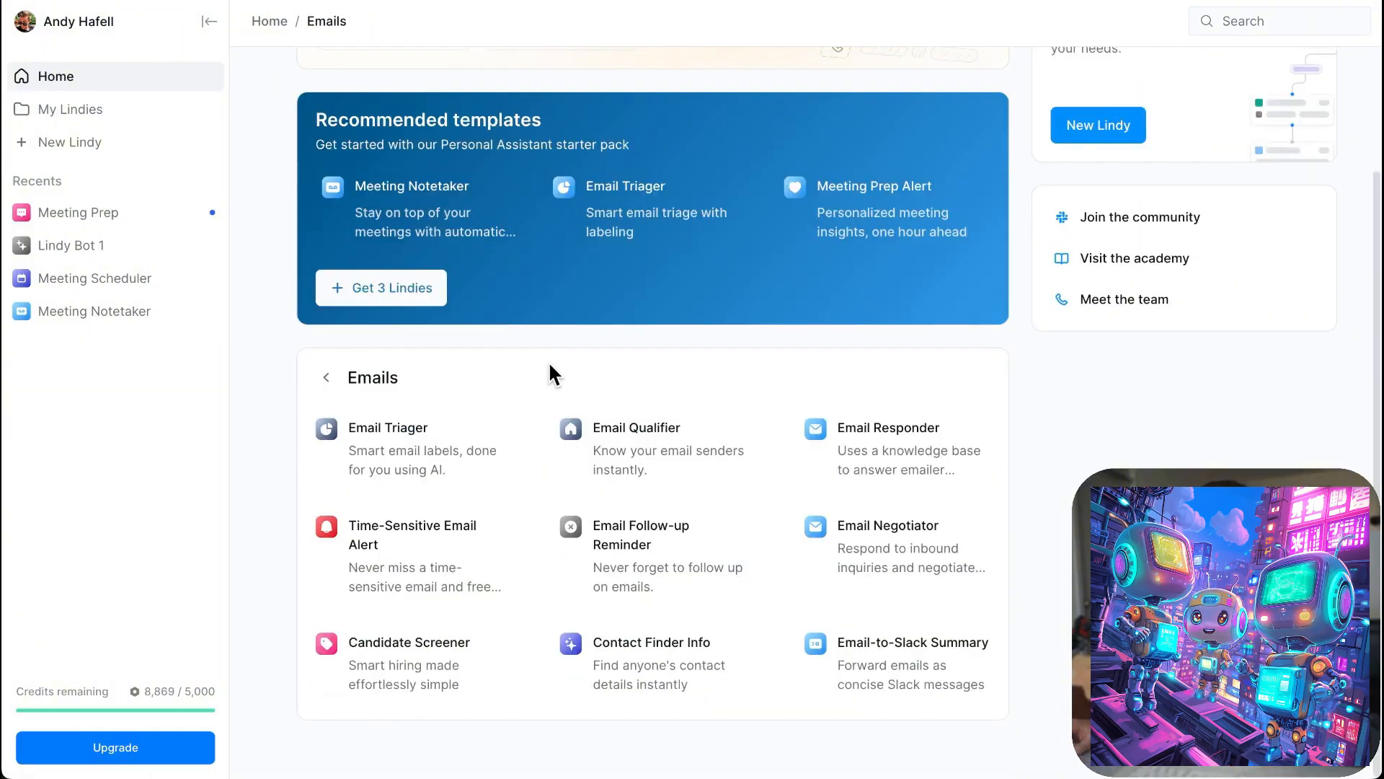
click(328, 381)
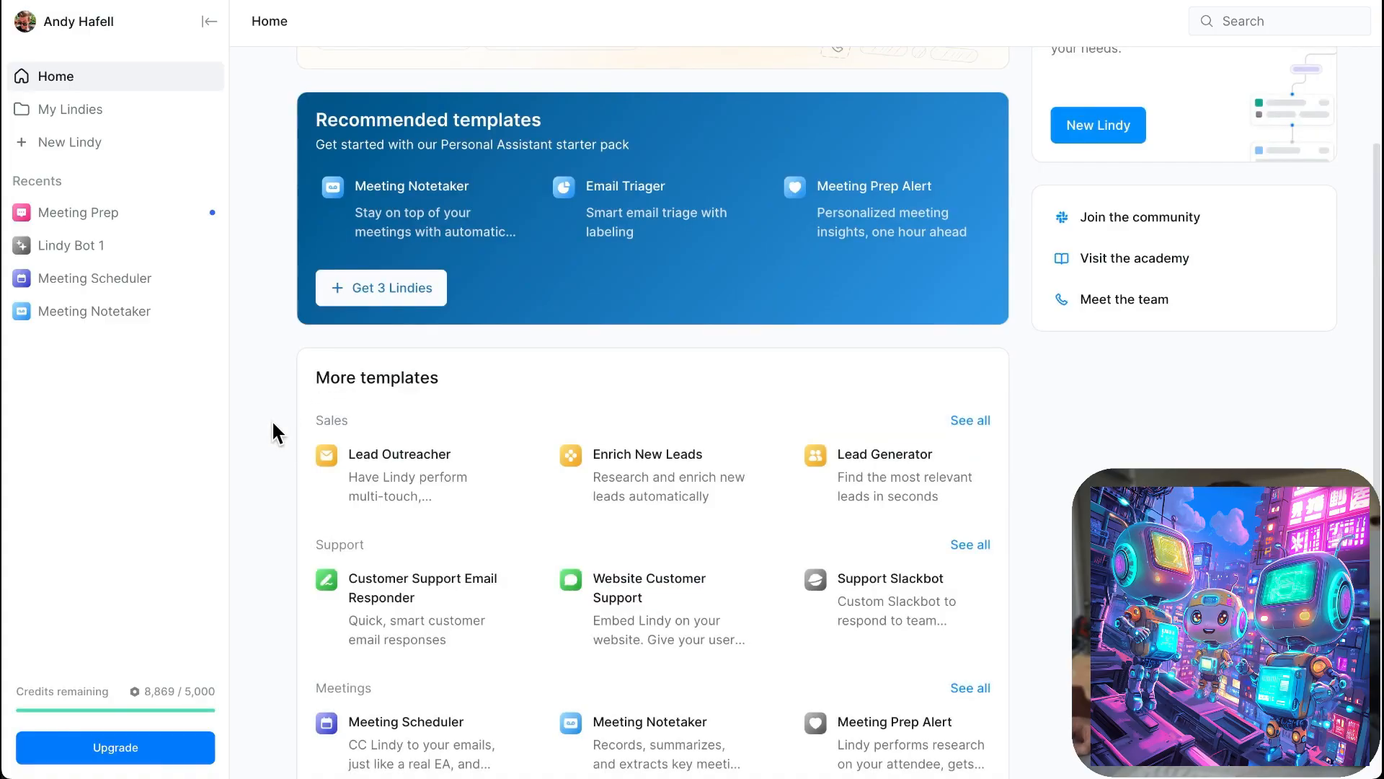
scroll(272, 419, down, 3)
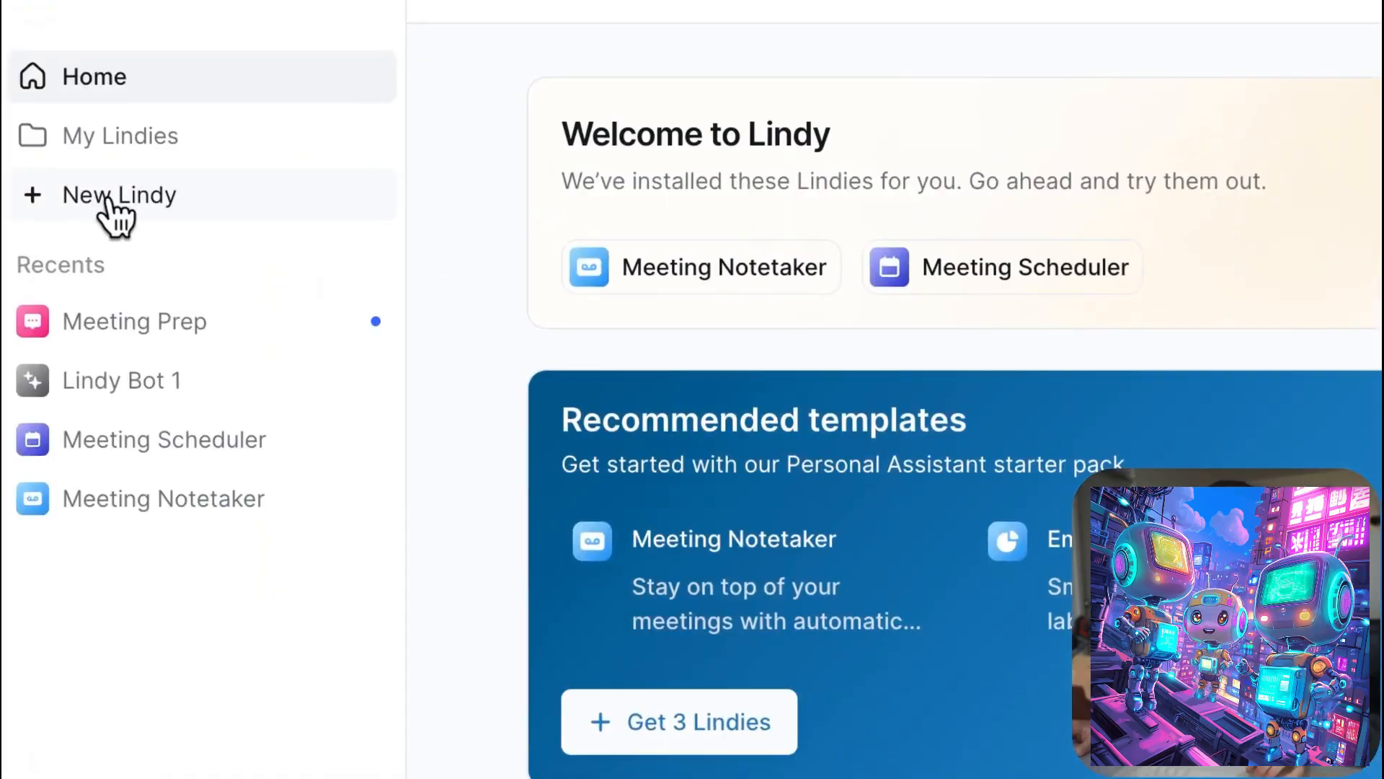
- Create a new Lindy from scratch
click(108, 201)
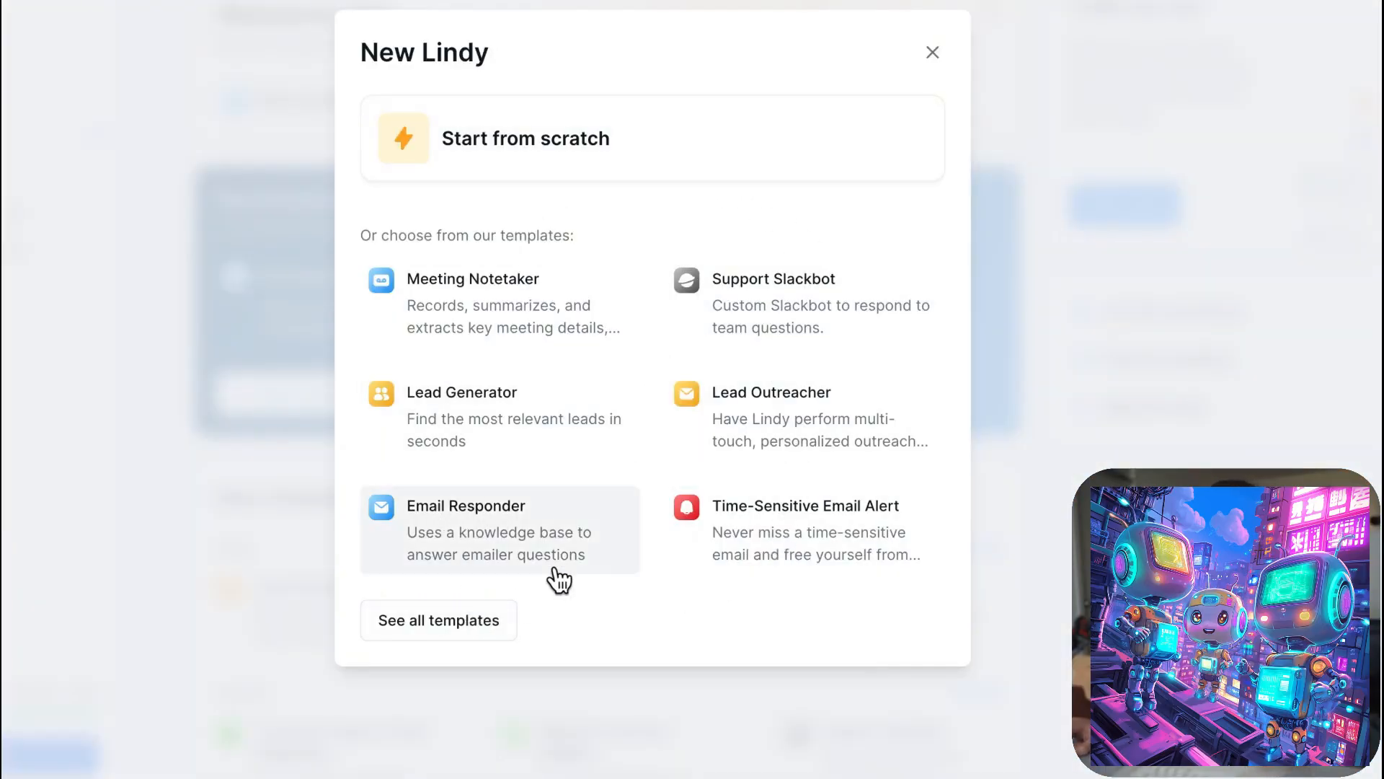
click(649, 157)
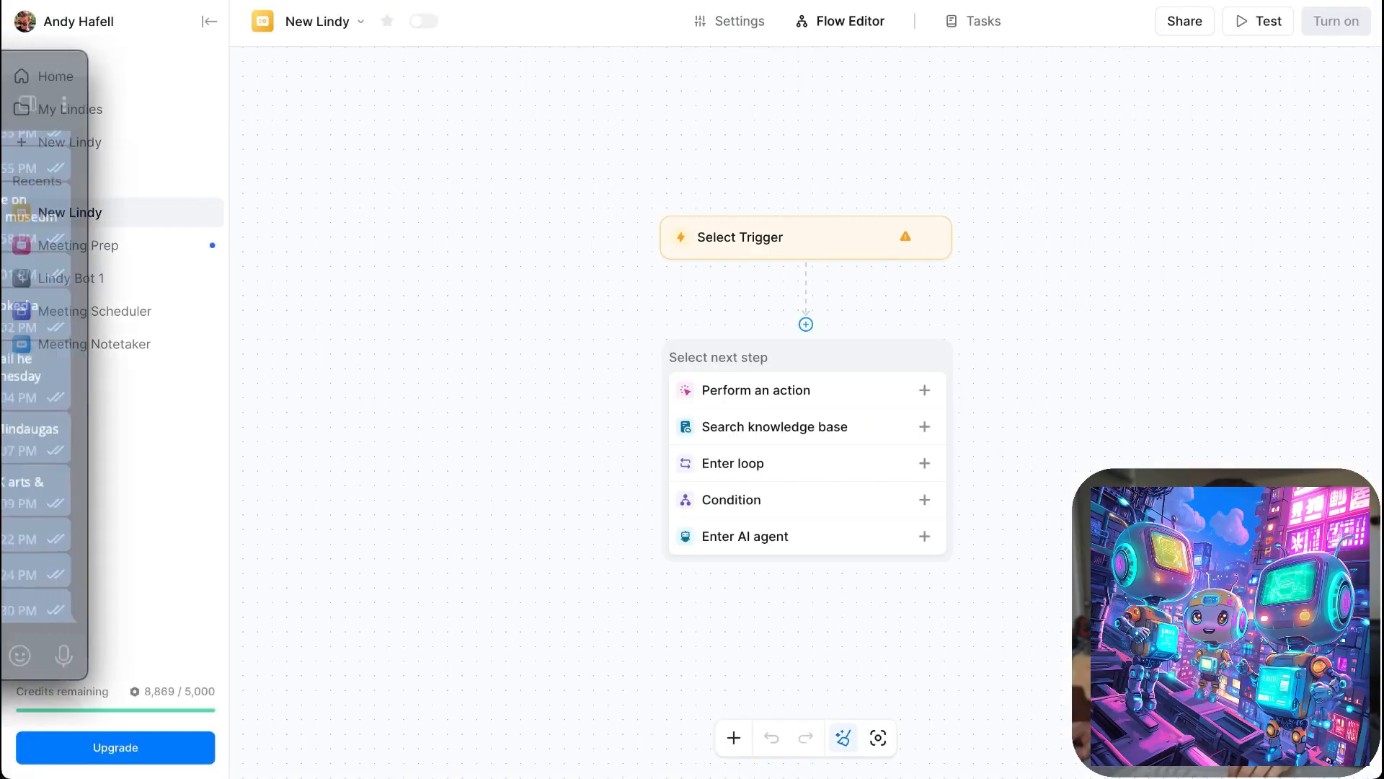
- Bring the Telegram window with the LindyBot chat into view, look over the sent requests, and move it back off screen
drag(0, 61, 516, 65)
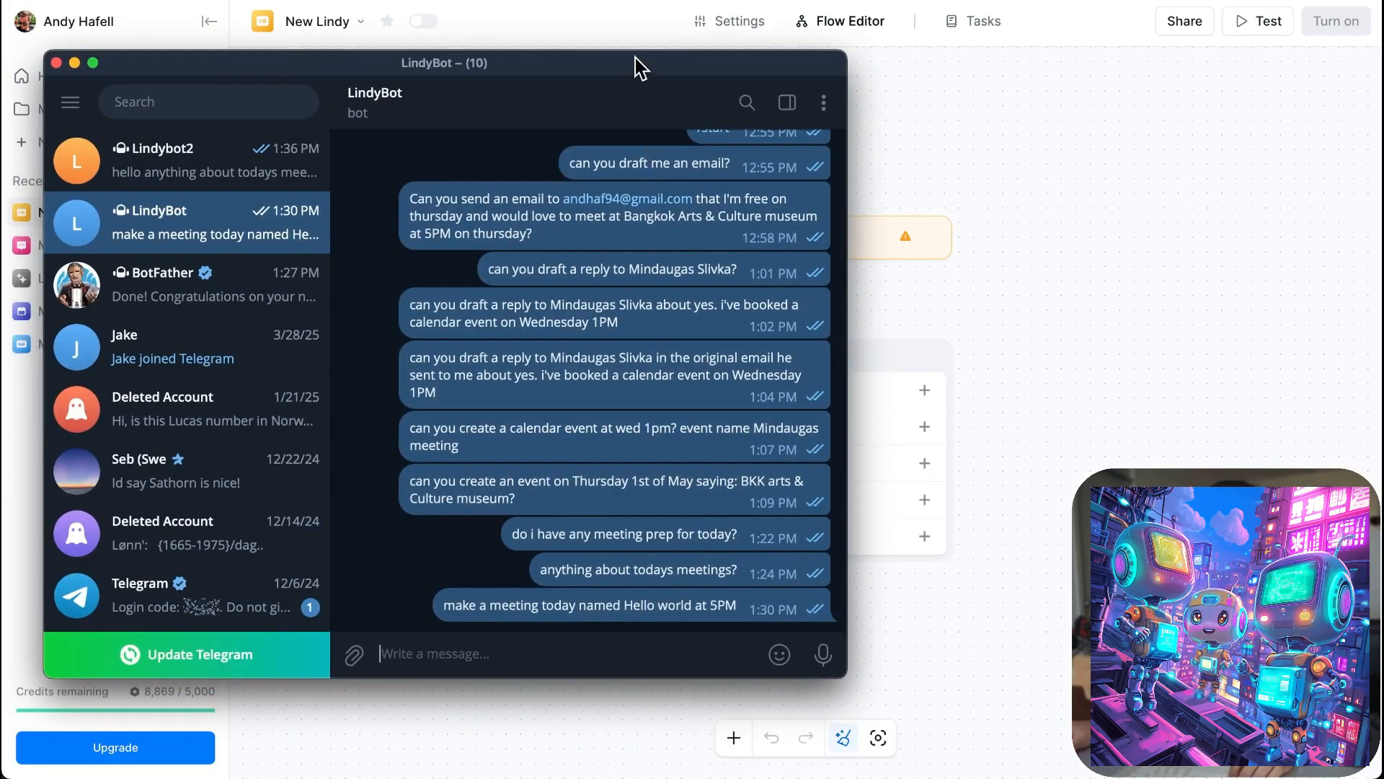
drag(641, 70, 622, 70)
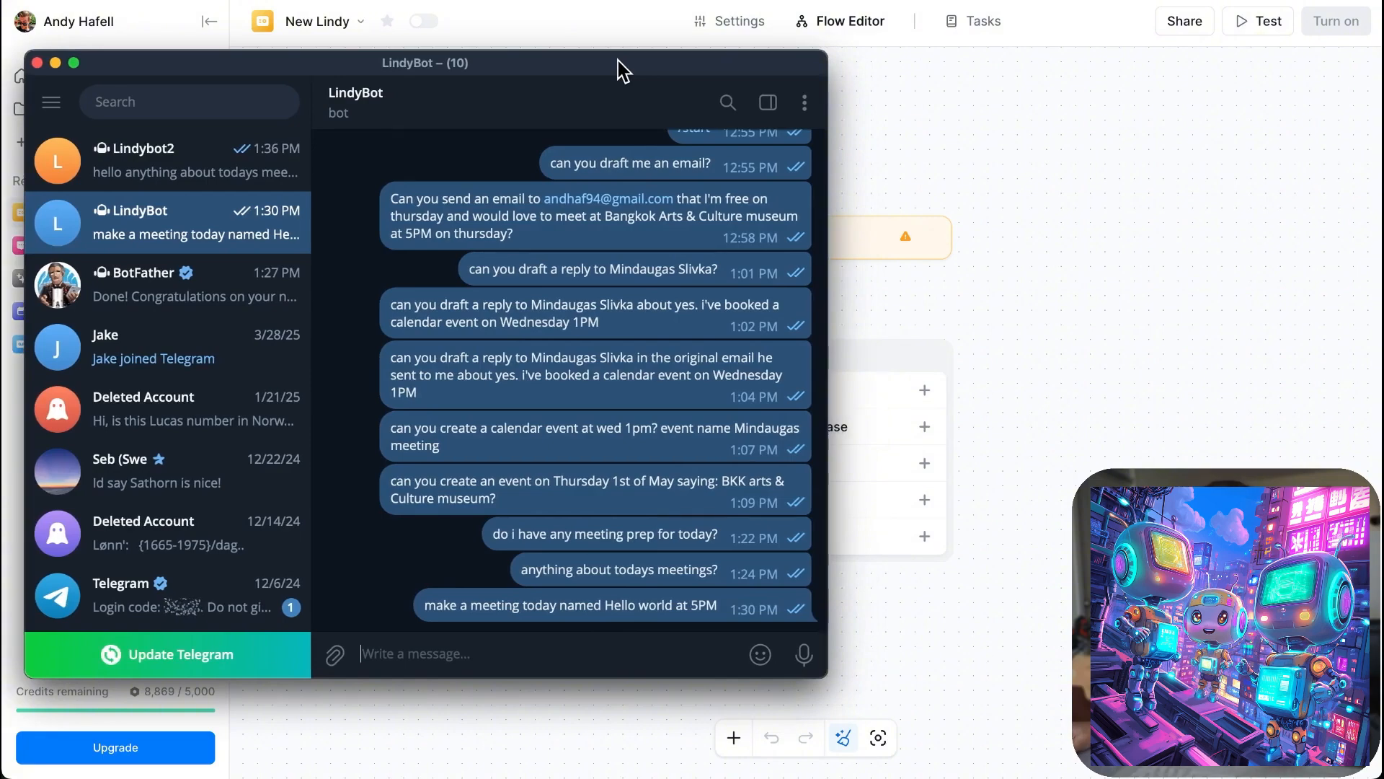
drag(618, 60, 0, 4)
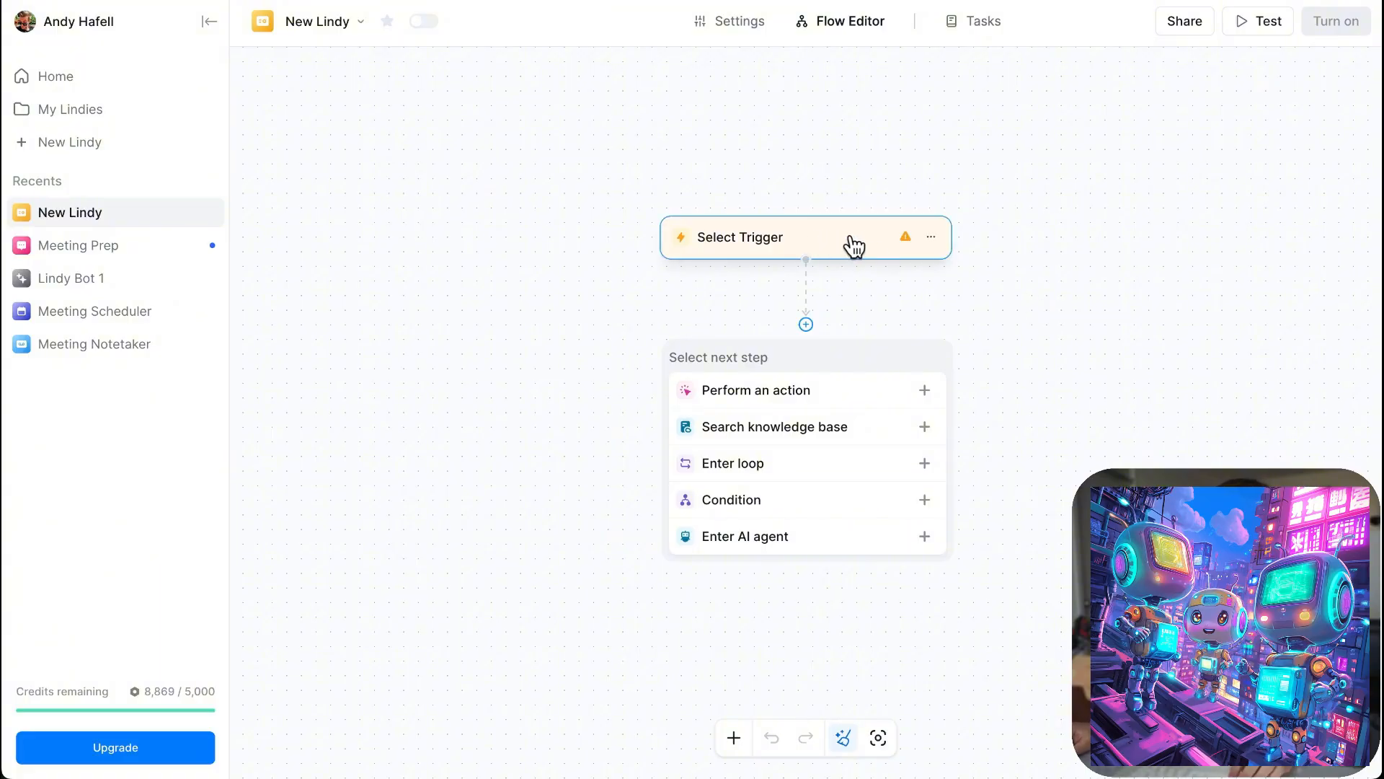
- Set the flow's trigger to New Message Updates from Telegram Bot and open its Telegram account choices
click(854, 245)
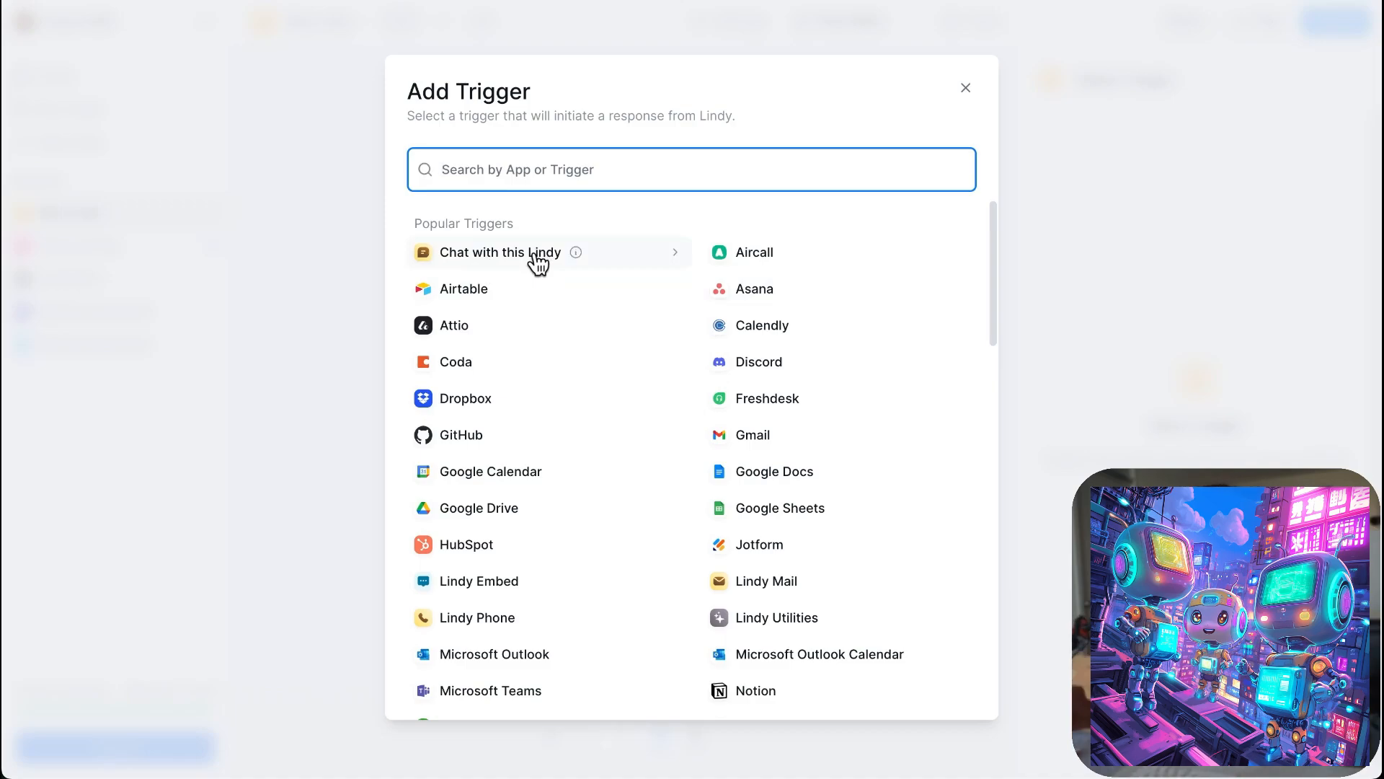
mouse_move(789, 440)
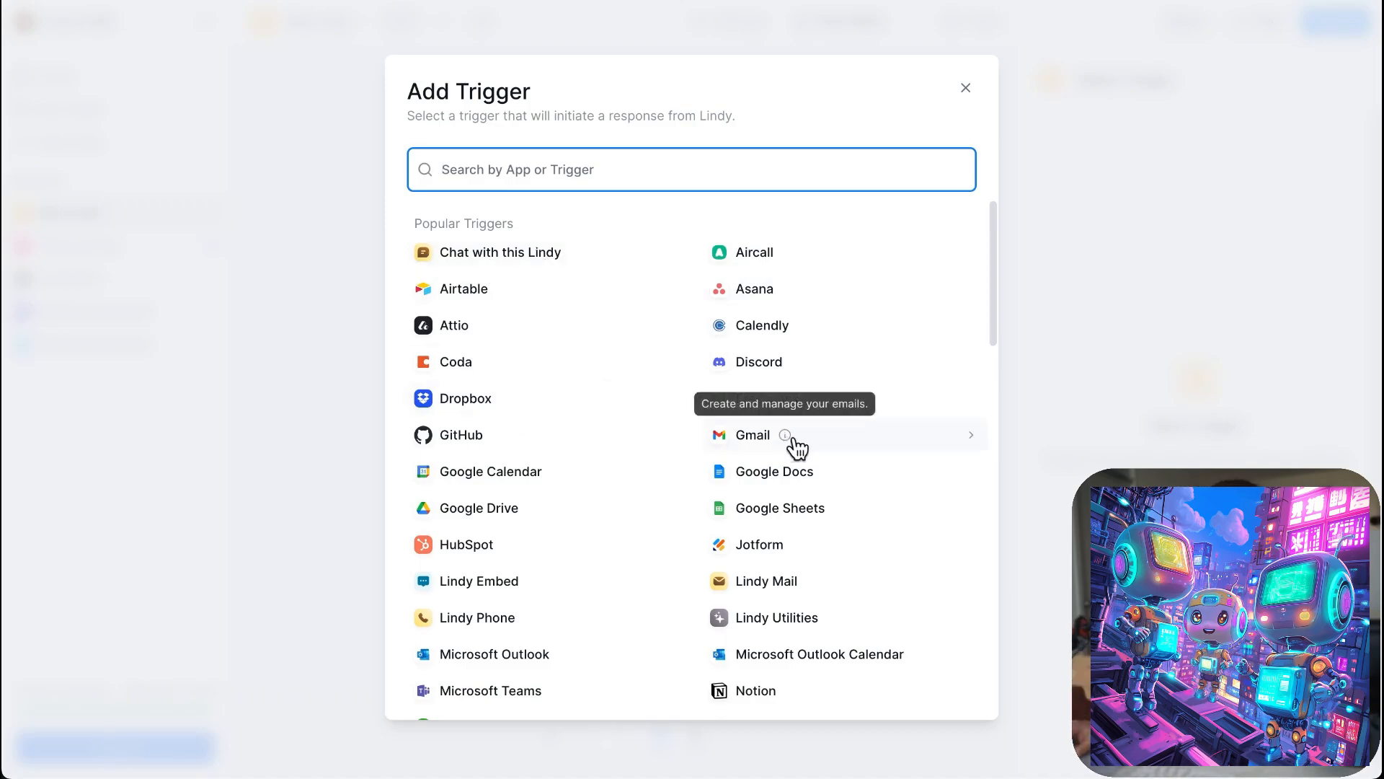
scroll(867, 443, down, 4)
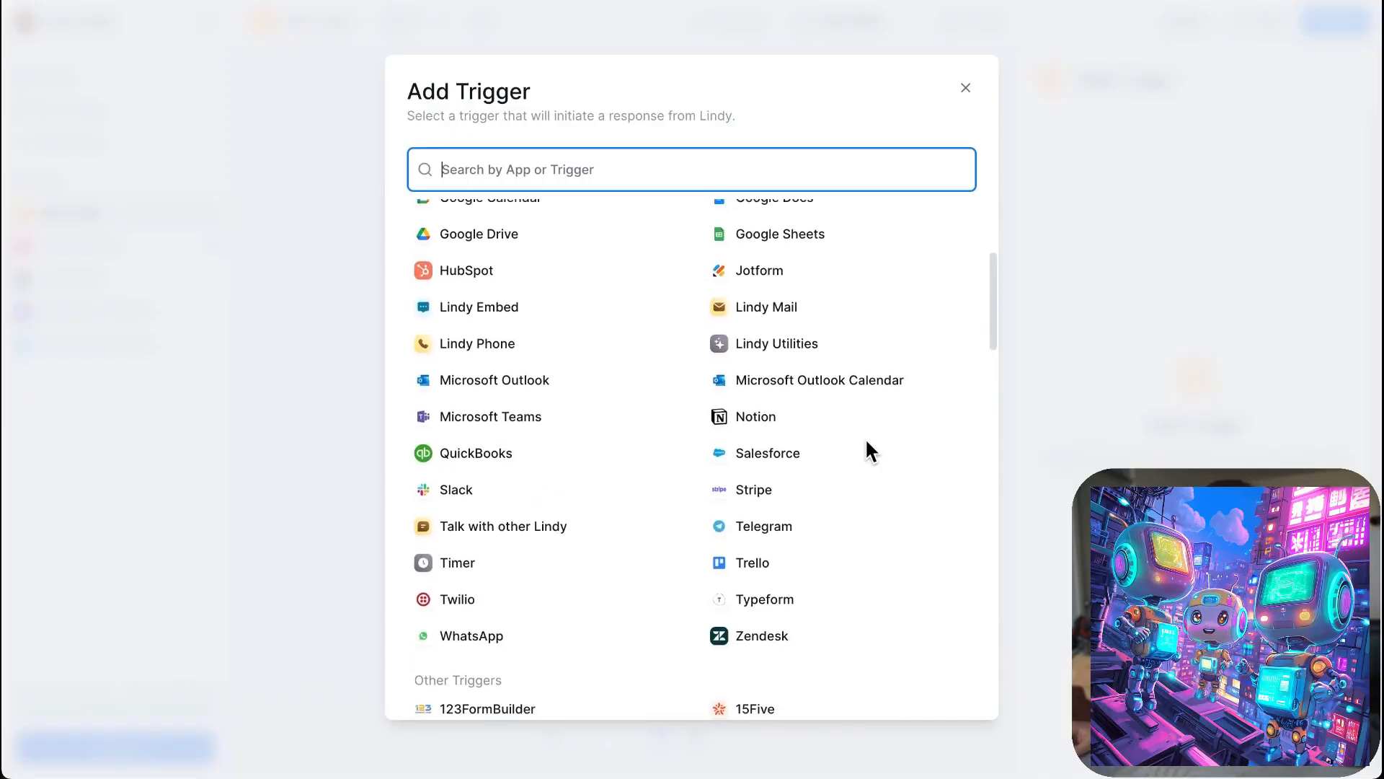
scroll(871, 450, up, 4)
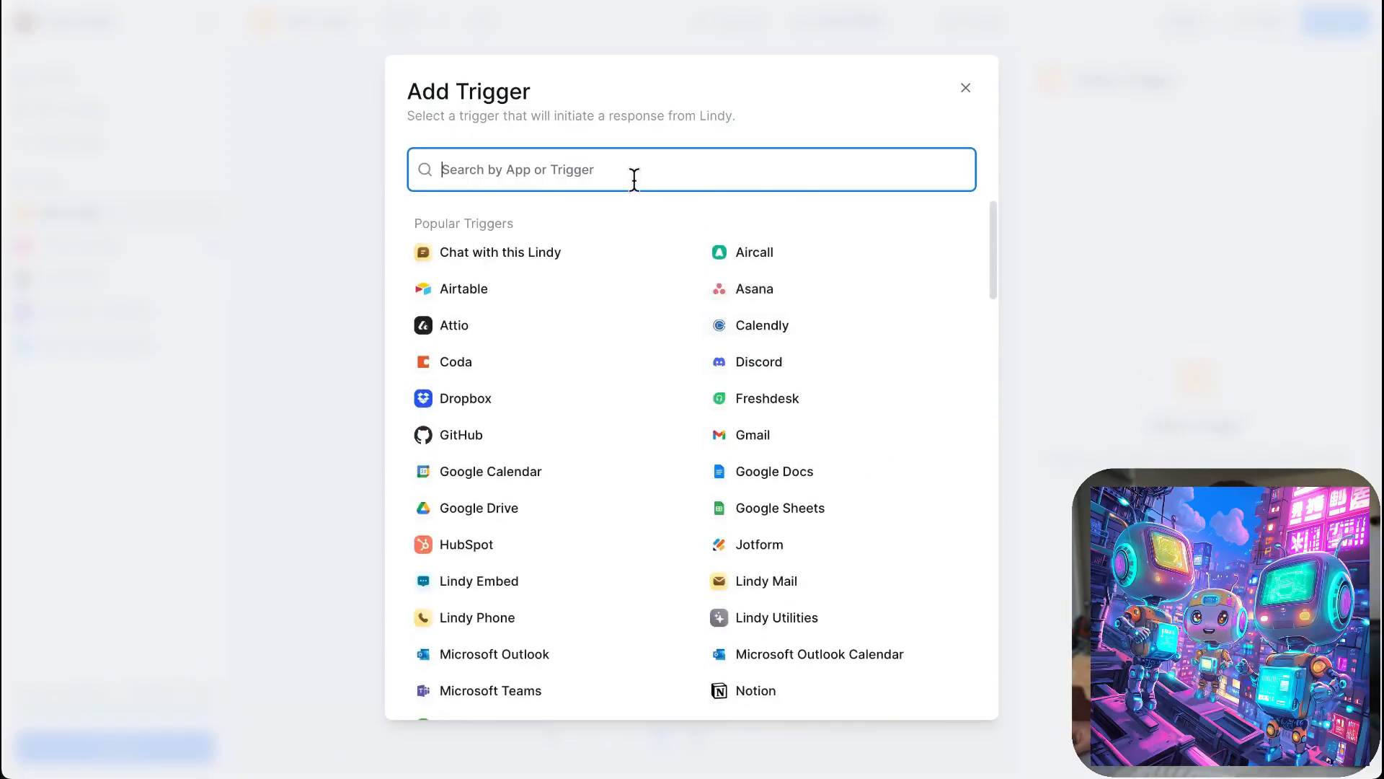
text(t)
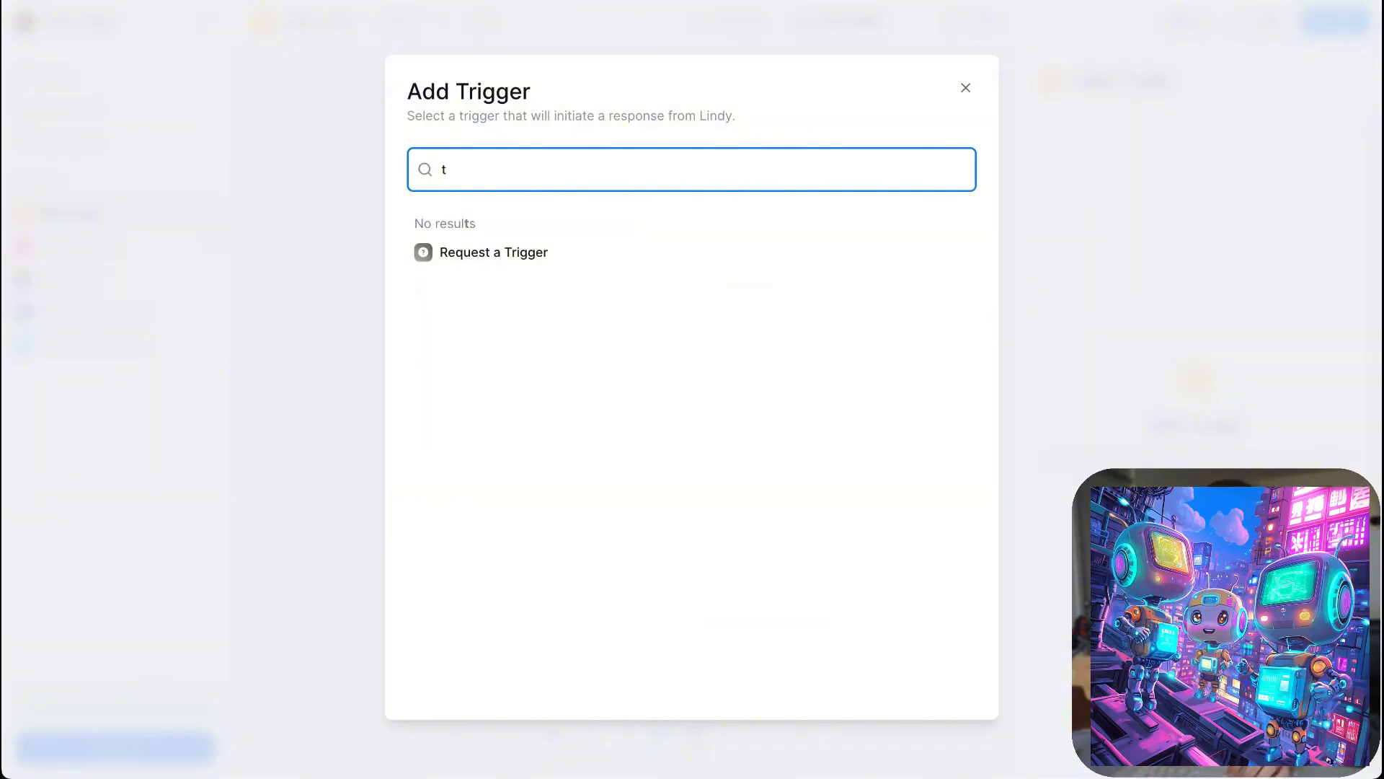
text(elegram)
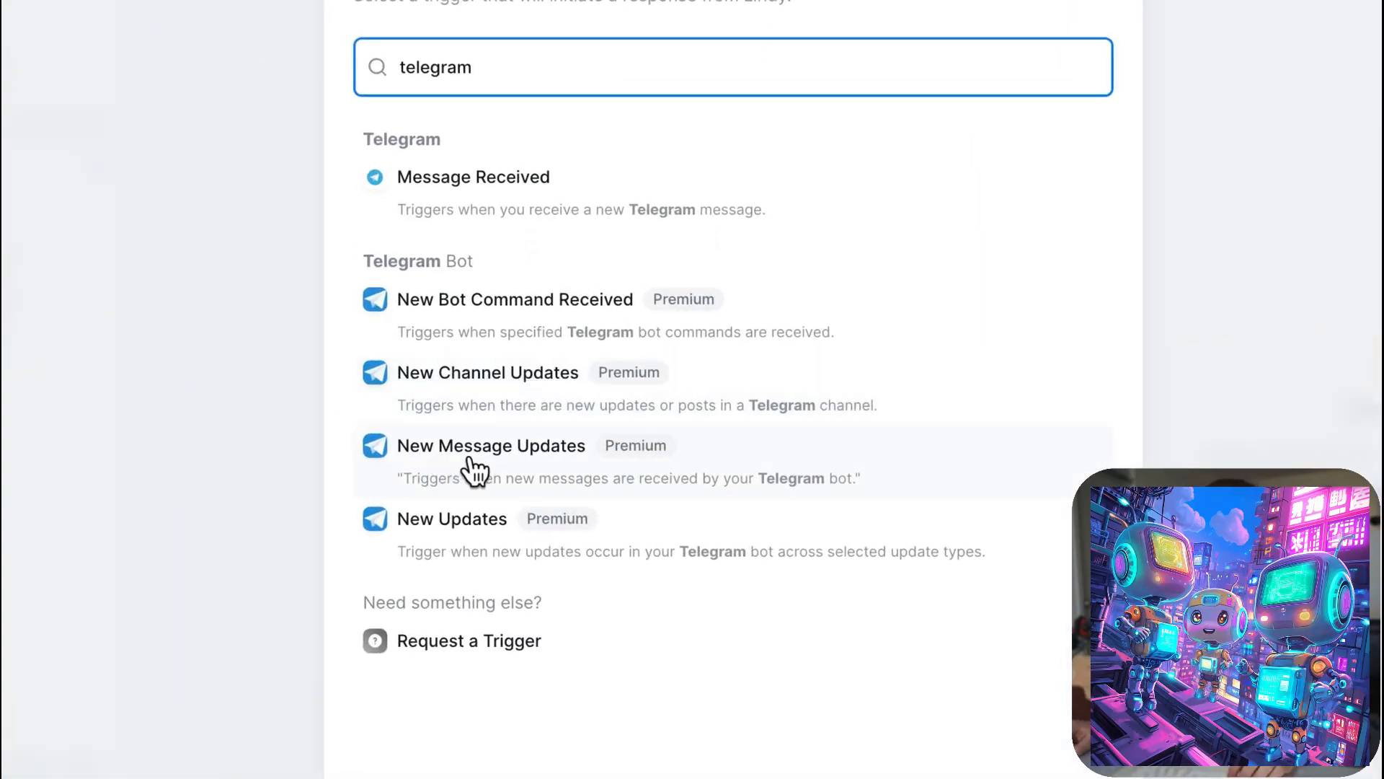
click(551, 470)
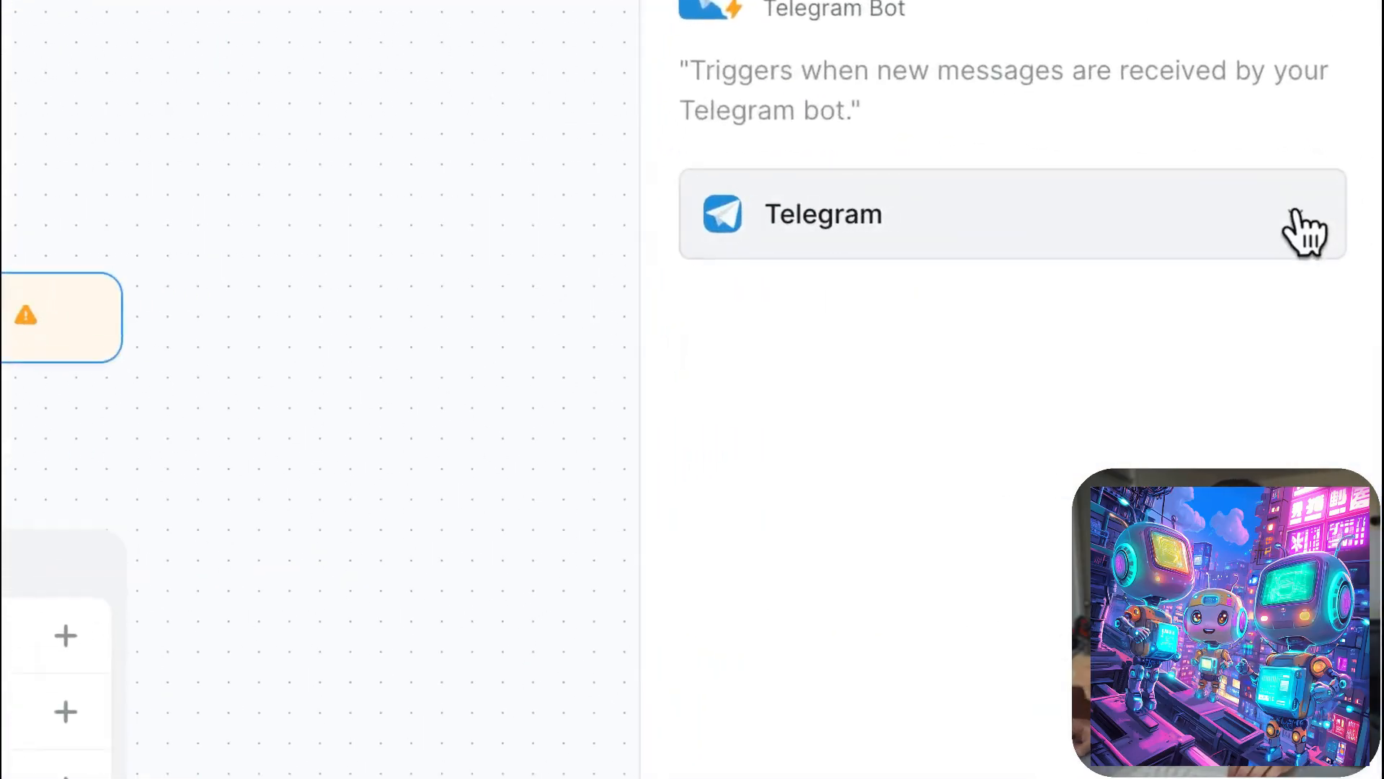
click(1298, 216)
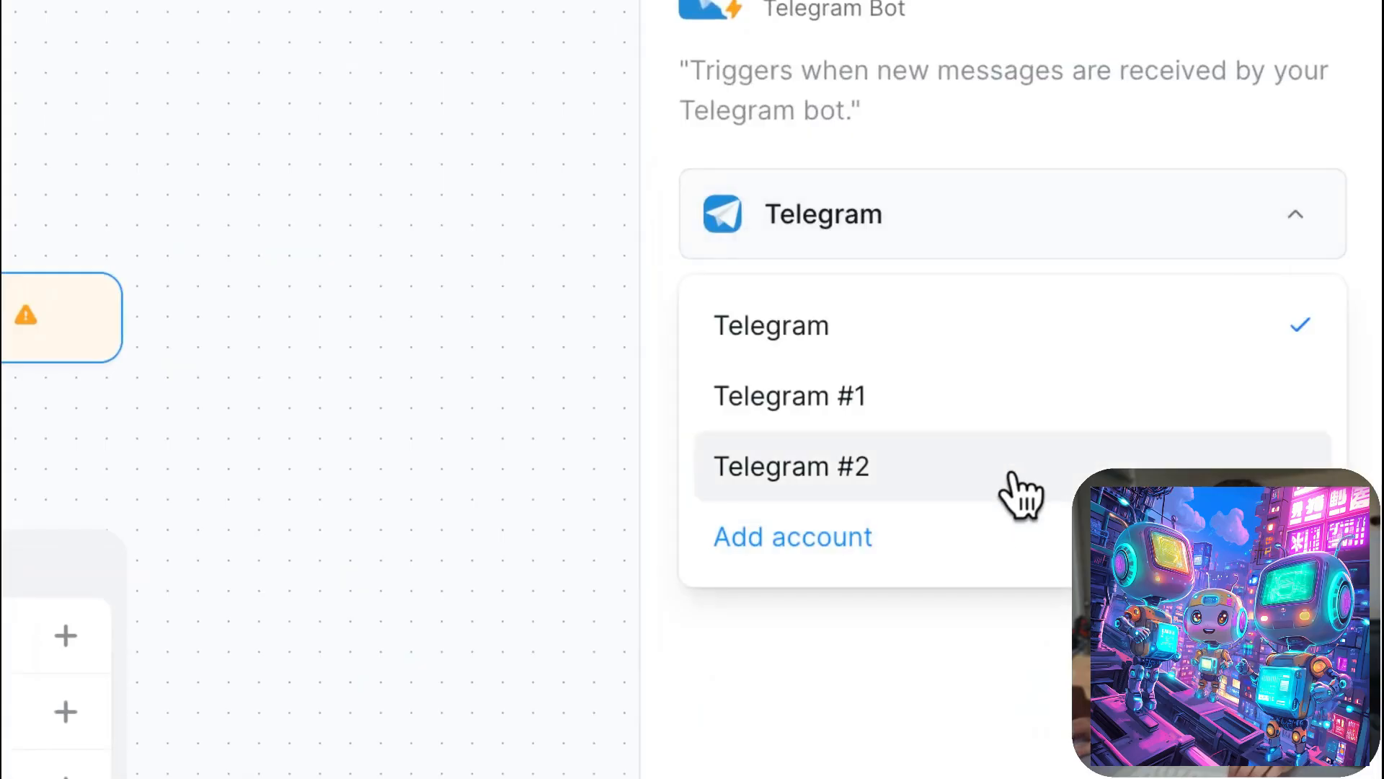
click(900, 634)
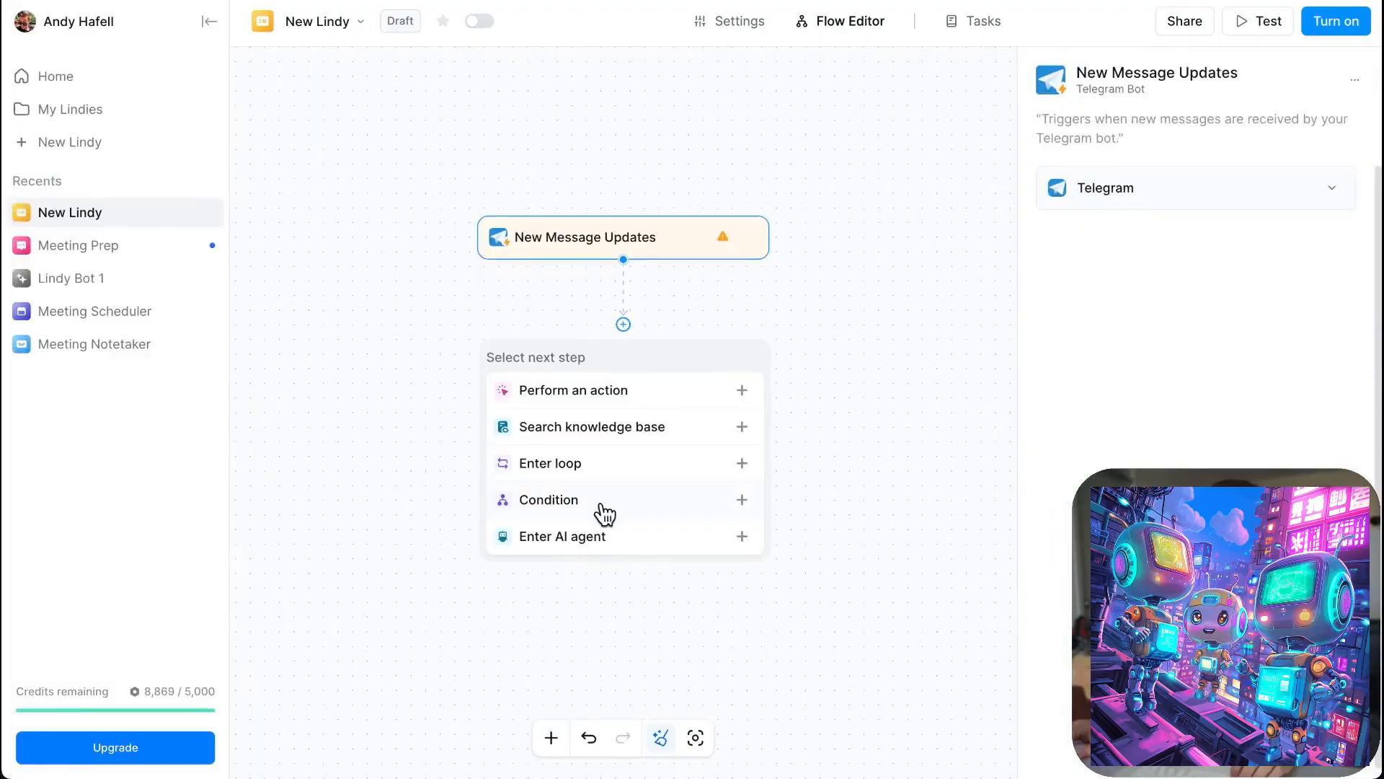
- Add a Condition step after the trigger with the path condition "user is asking to draft an email"
scroll(601, 506, down, 1)
click(610, 508)
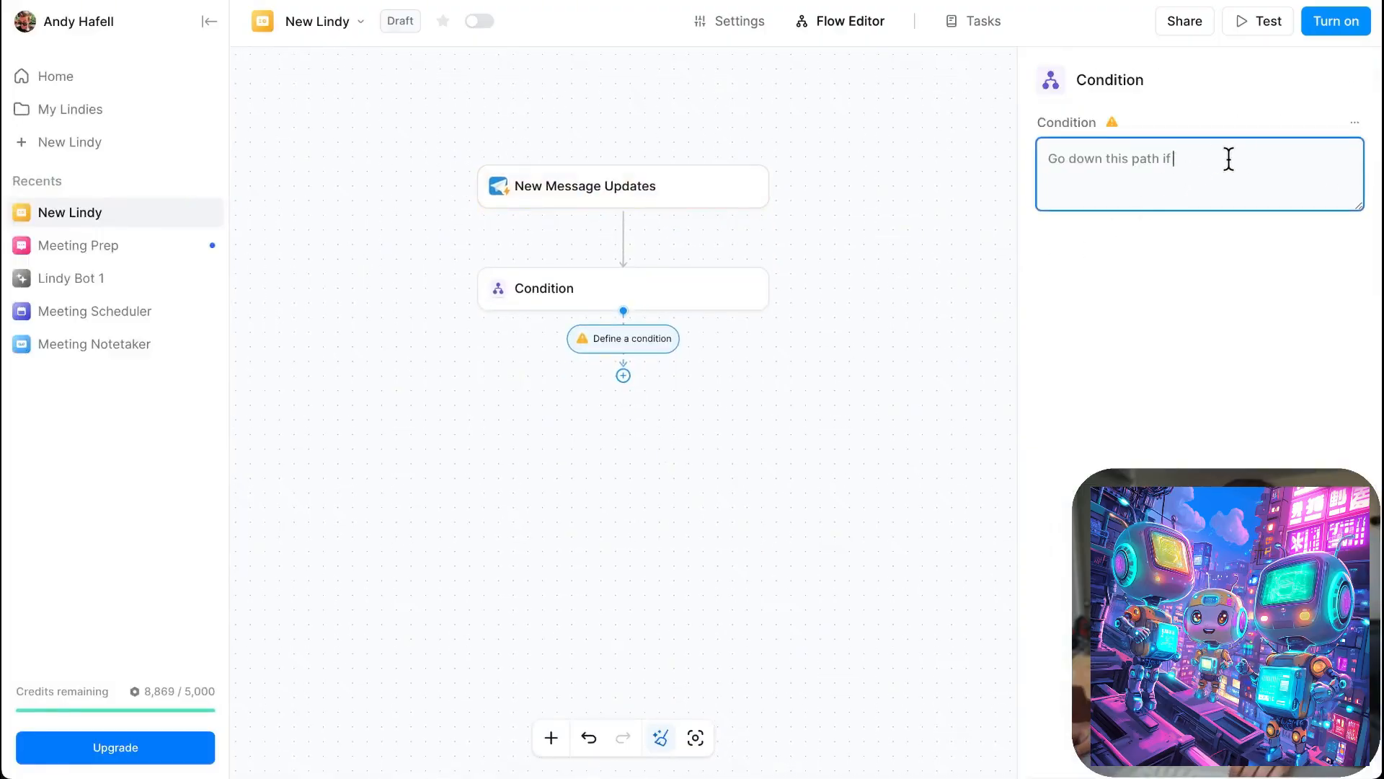
text(us)
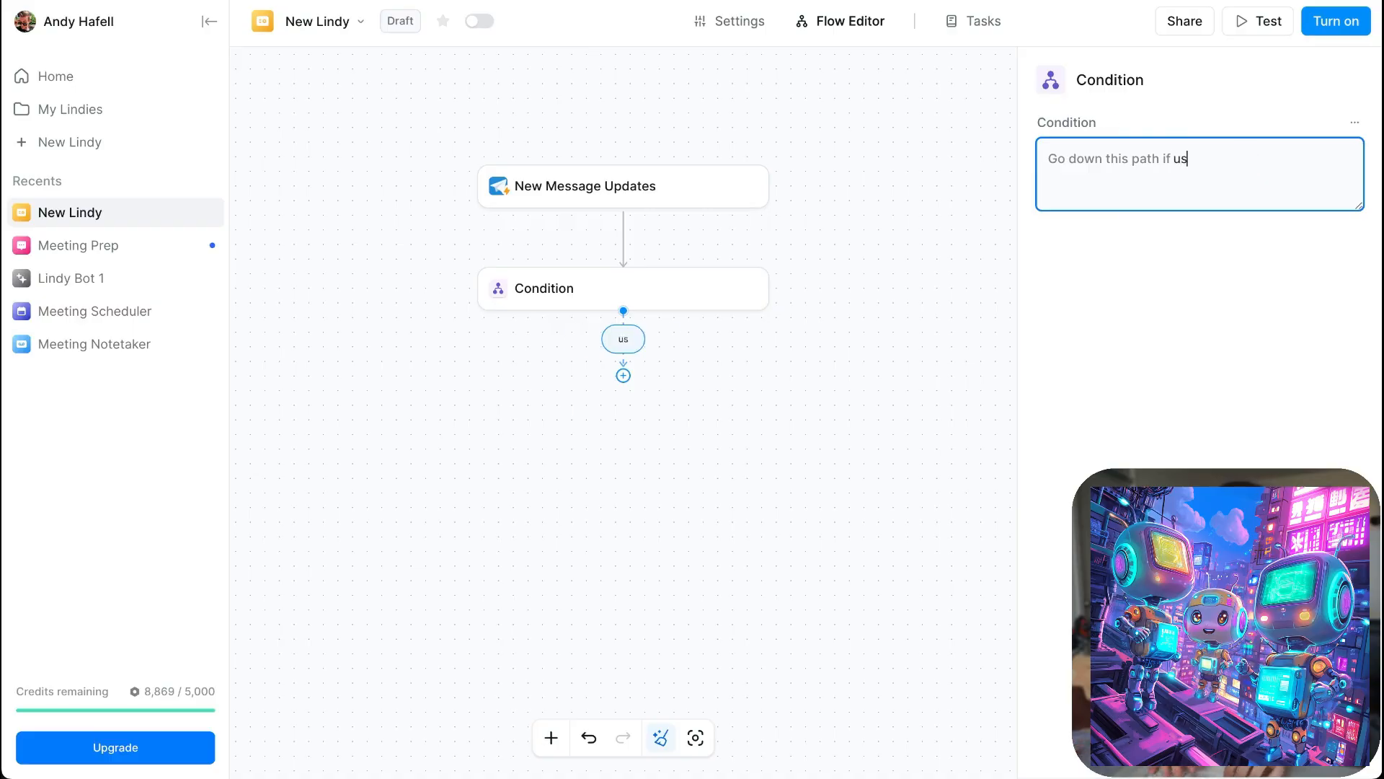
text(er is asking to tr)
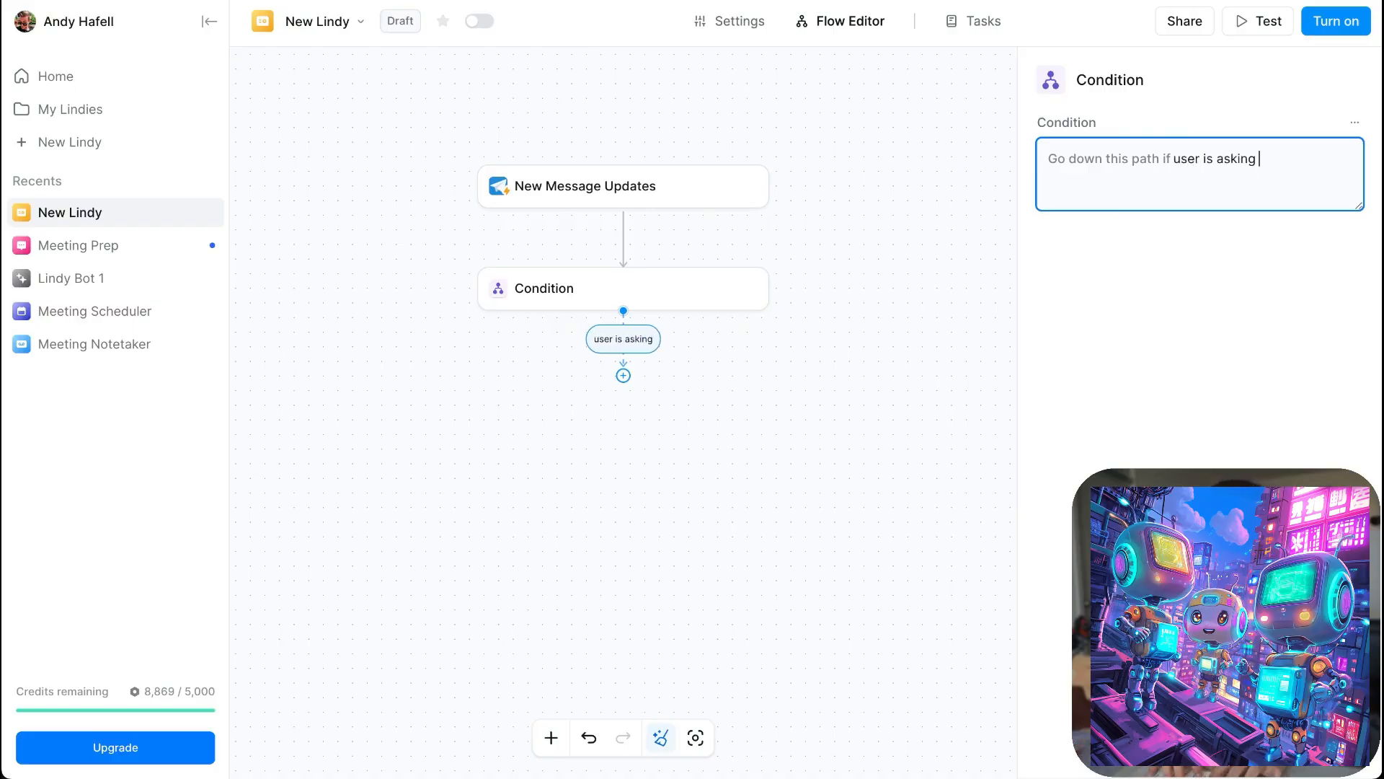
key(BackSpace)
key(BackSpace)
text(draft an email)
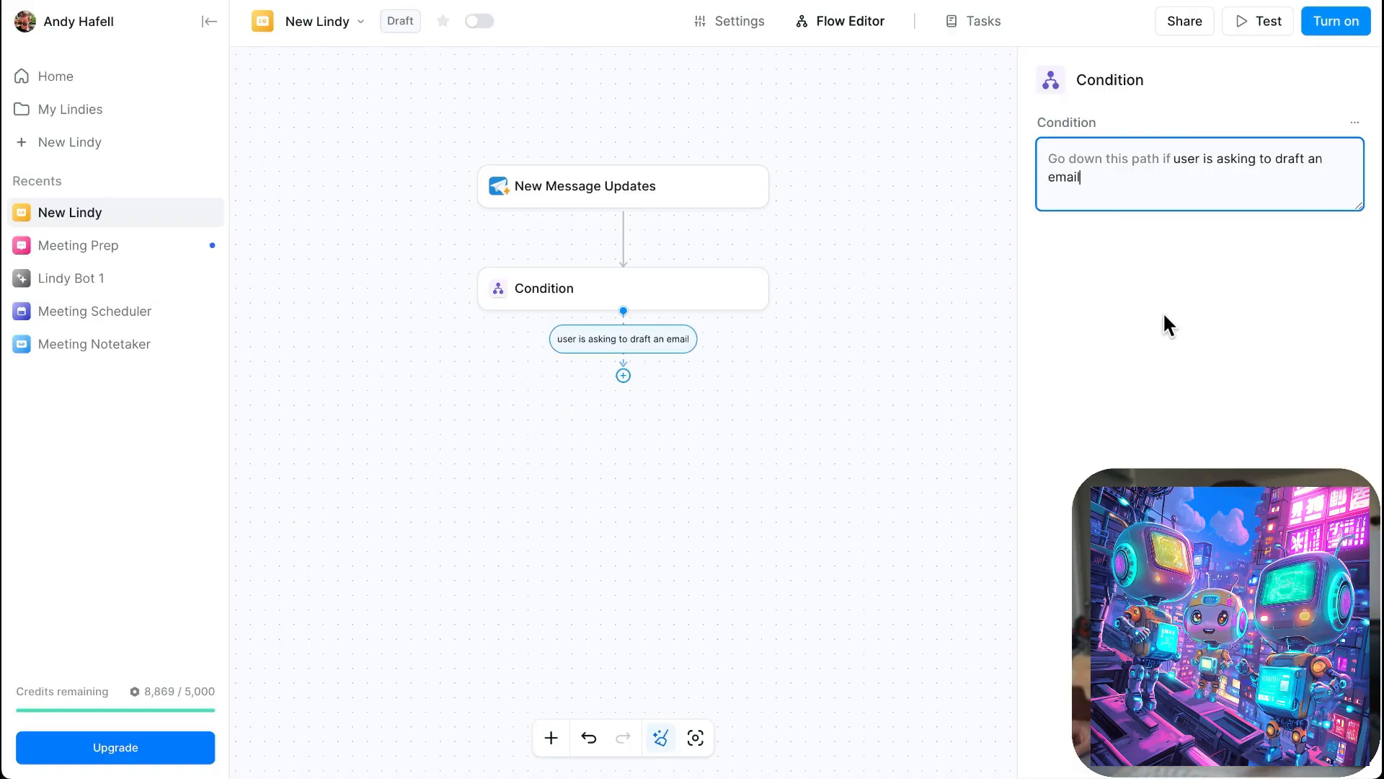
click(1054, 351)
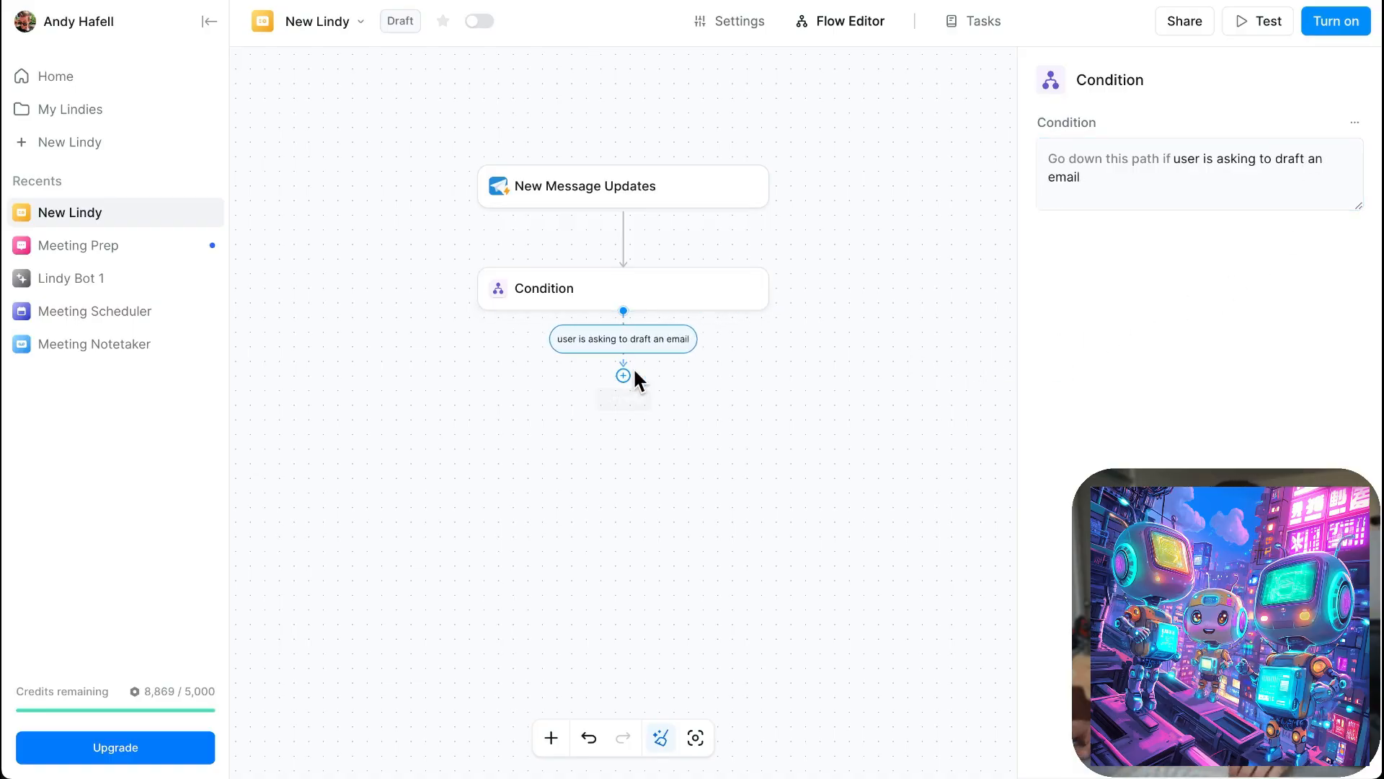
- Add a second path to the Condition step for "user is asking about creating a calendar event"
click(652, 297)
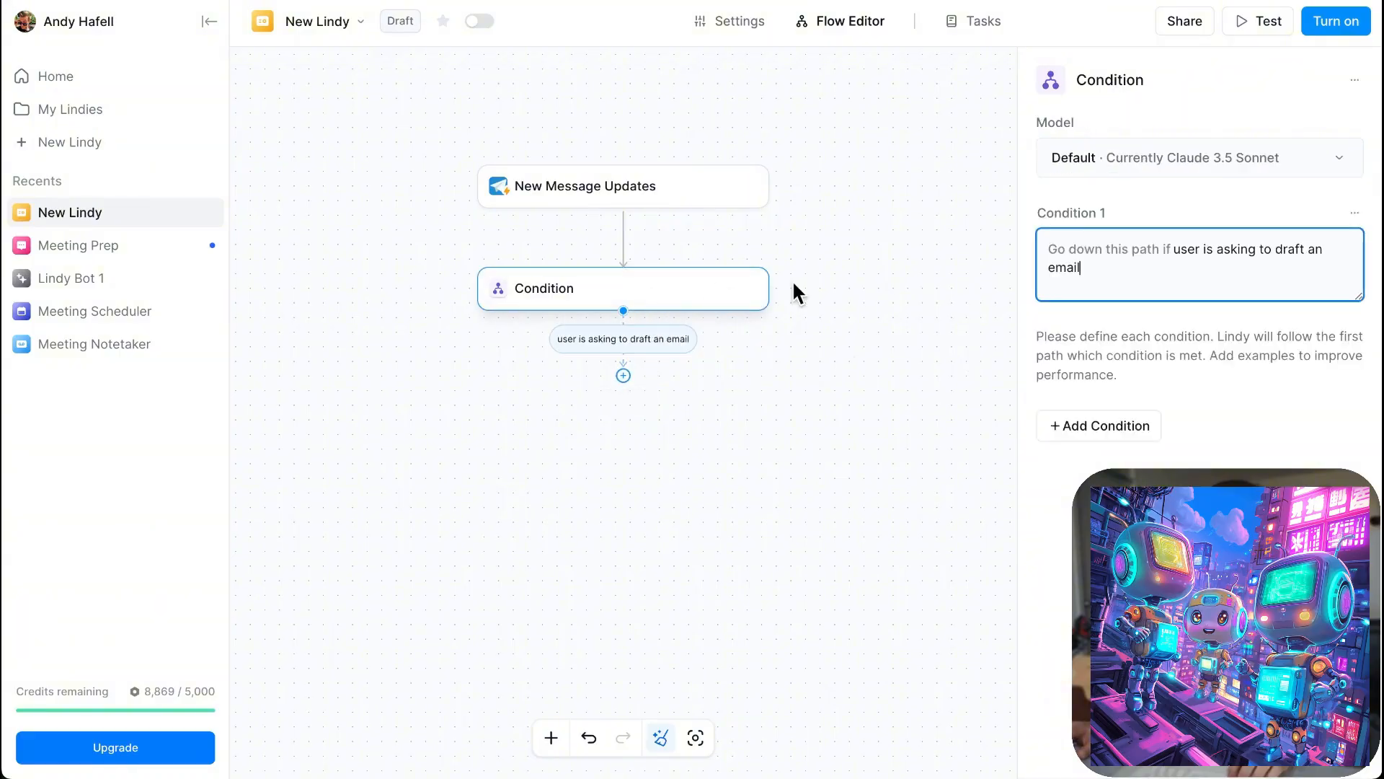
click(1125, 432)
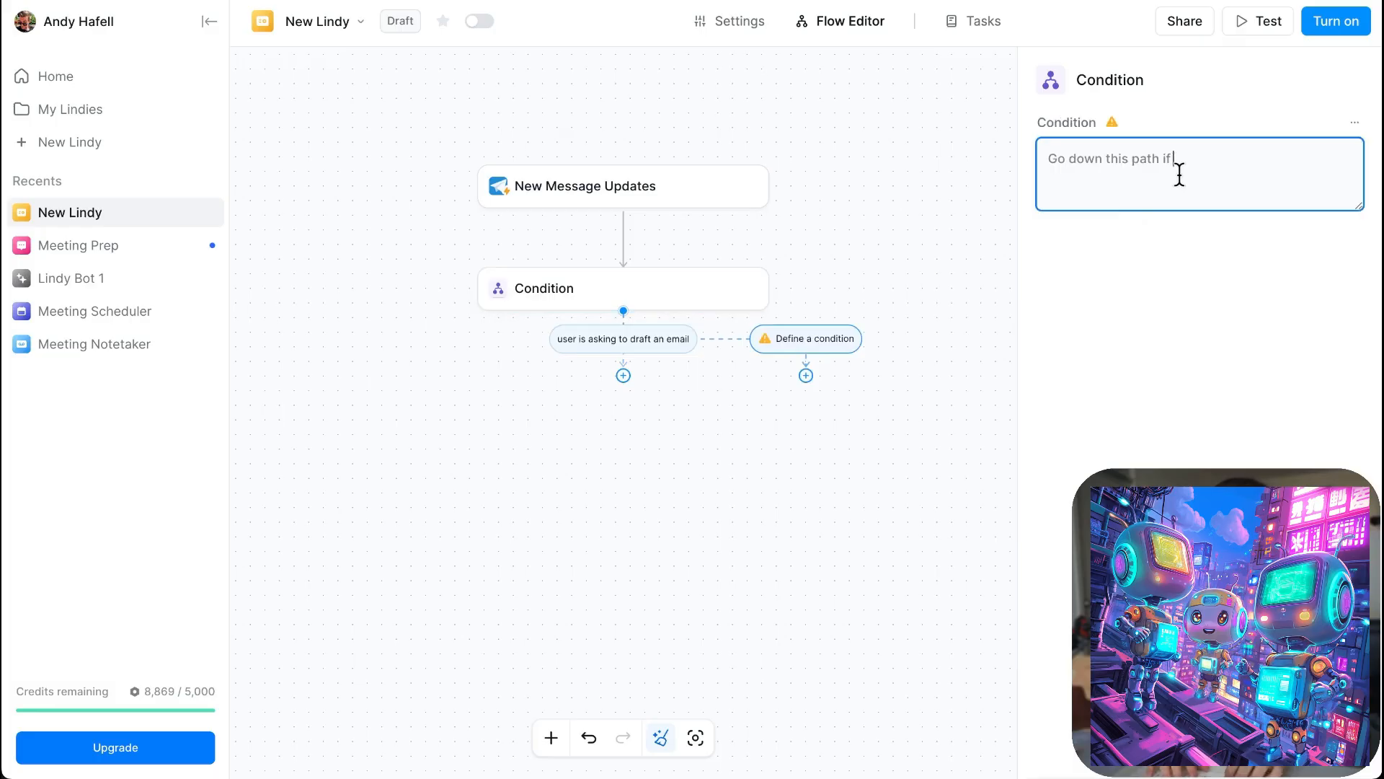
text(user is as)
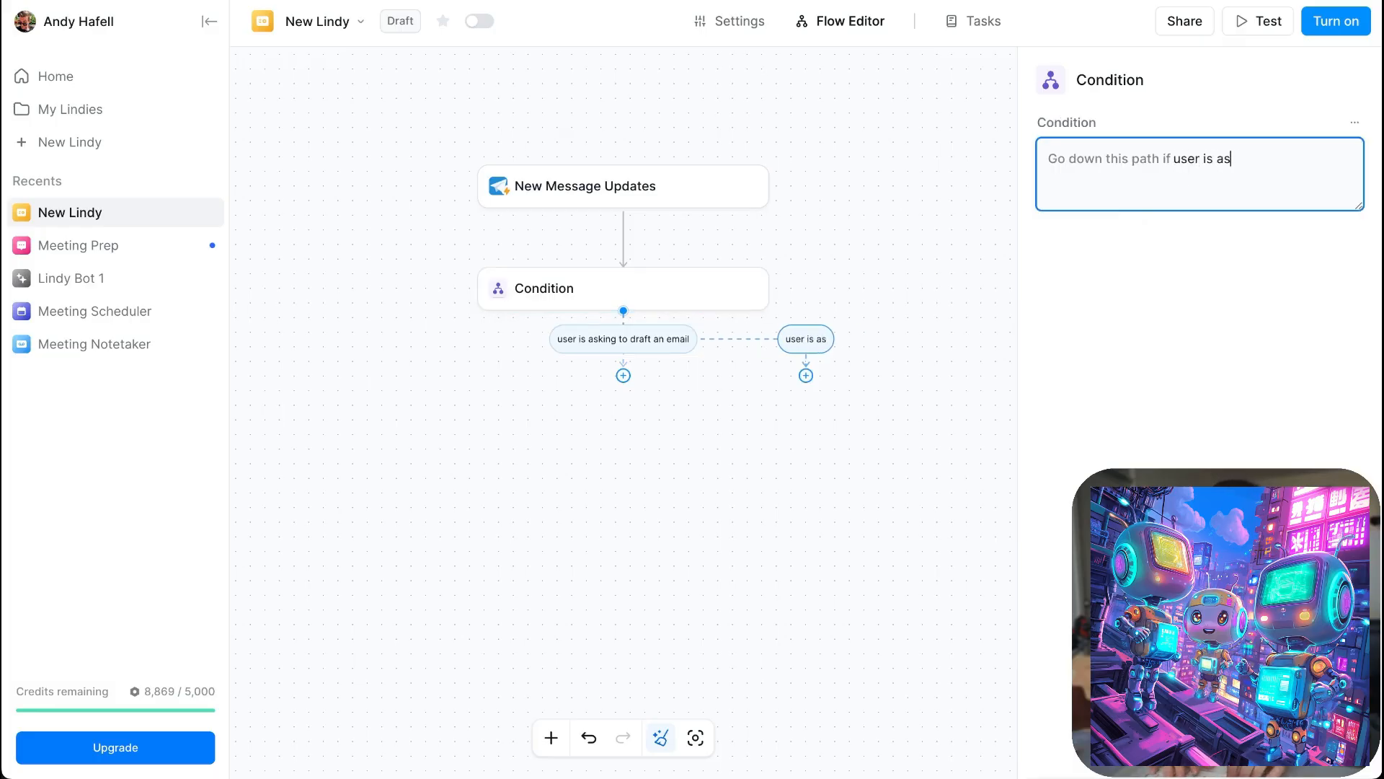
text(king about creating )
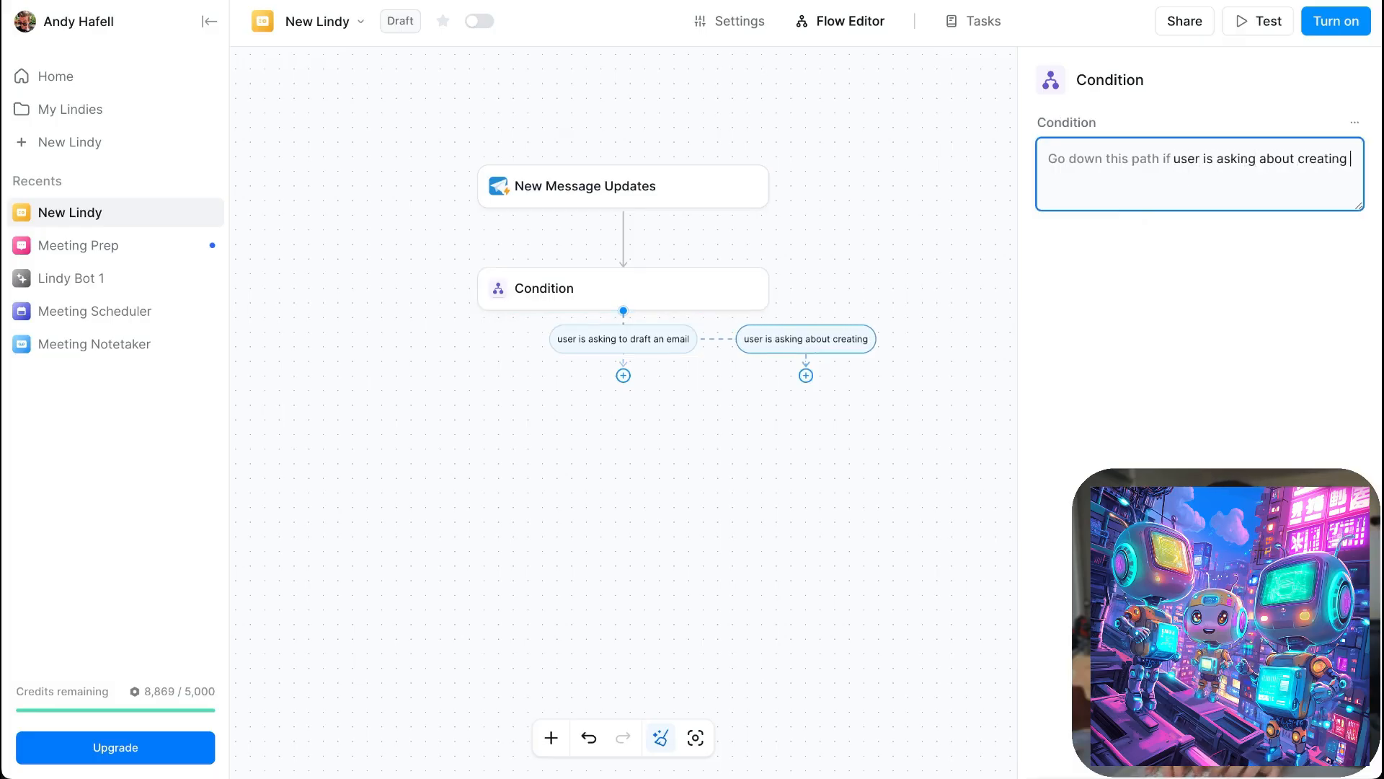
text(a calendar ev)
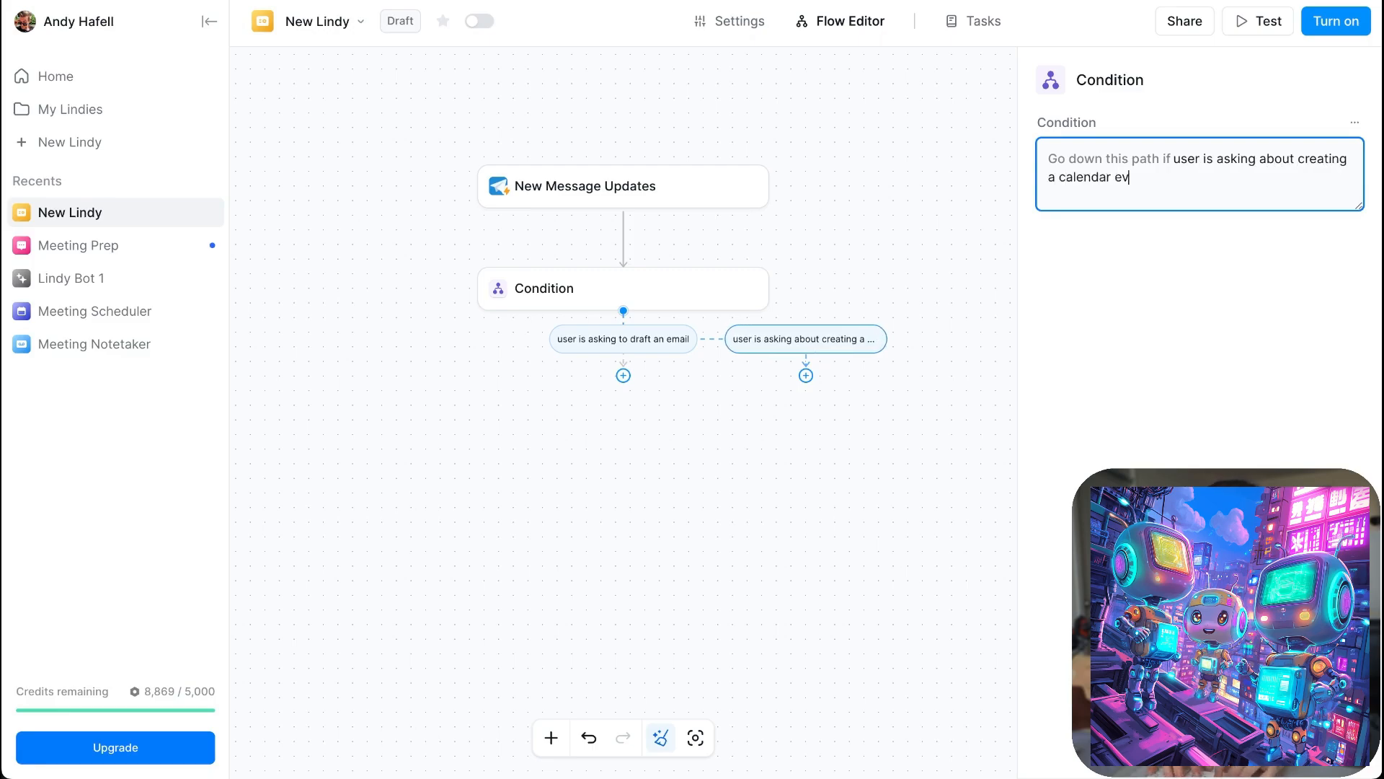
text(ent)
click(1217, 297)
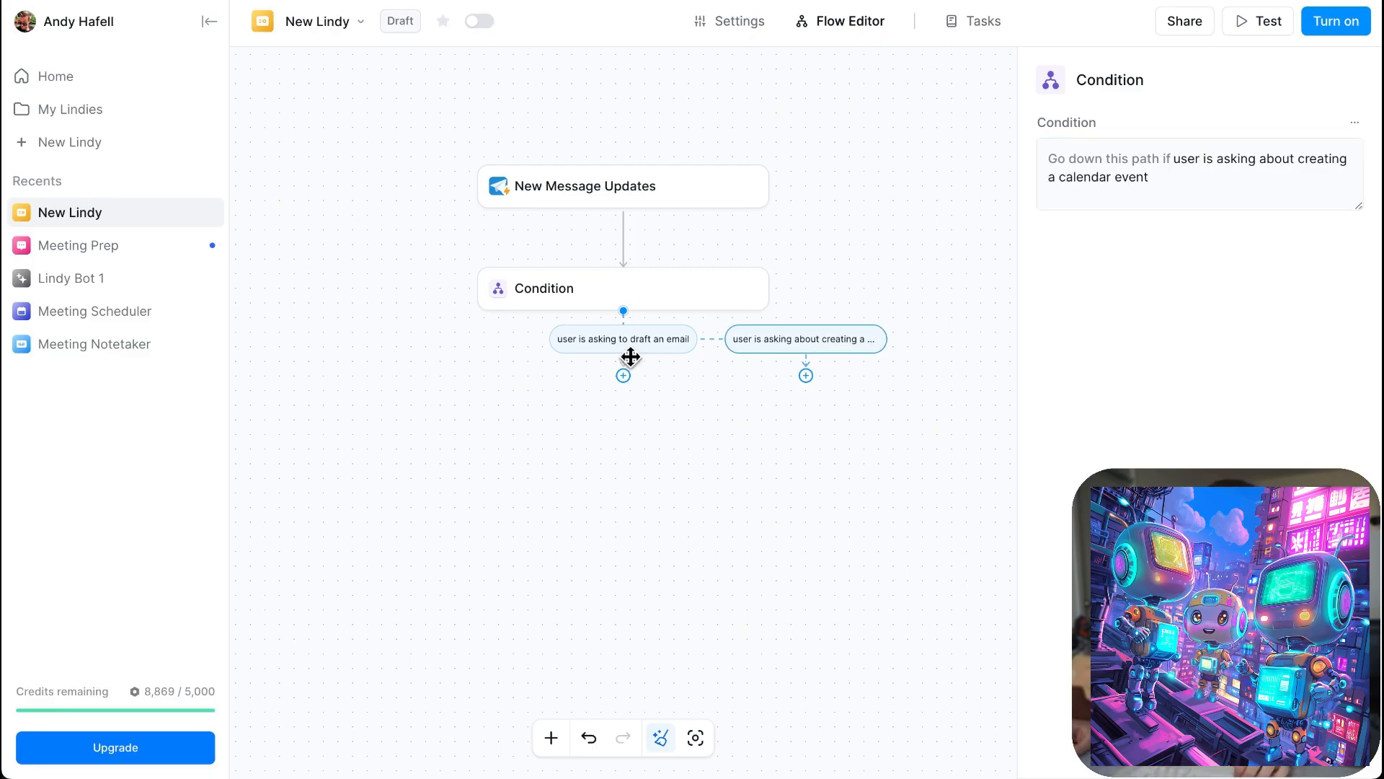
- Reword the first path's condition to "user is asking about drafting an email"
click(1007, 107)
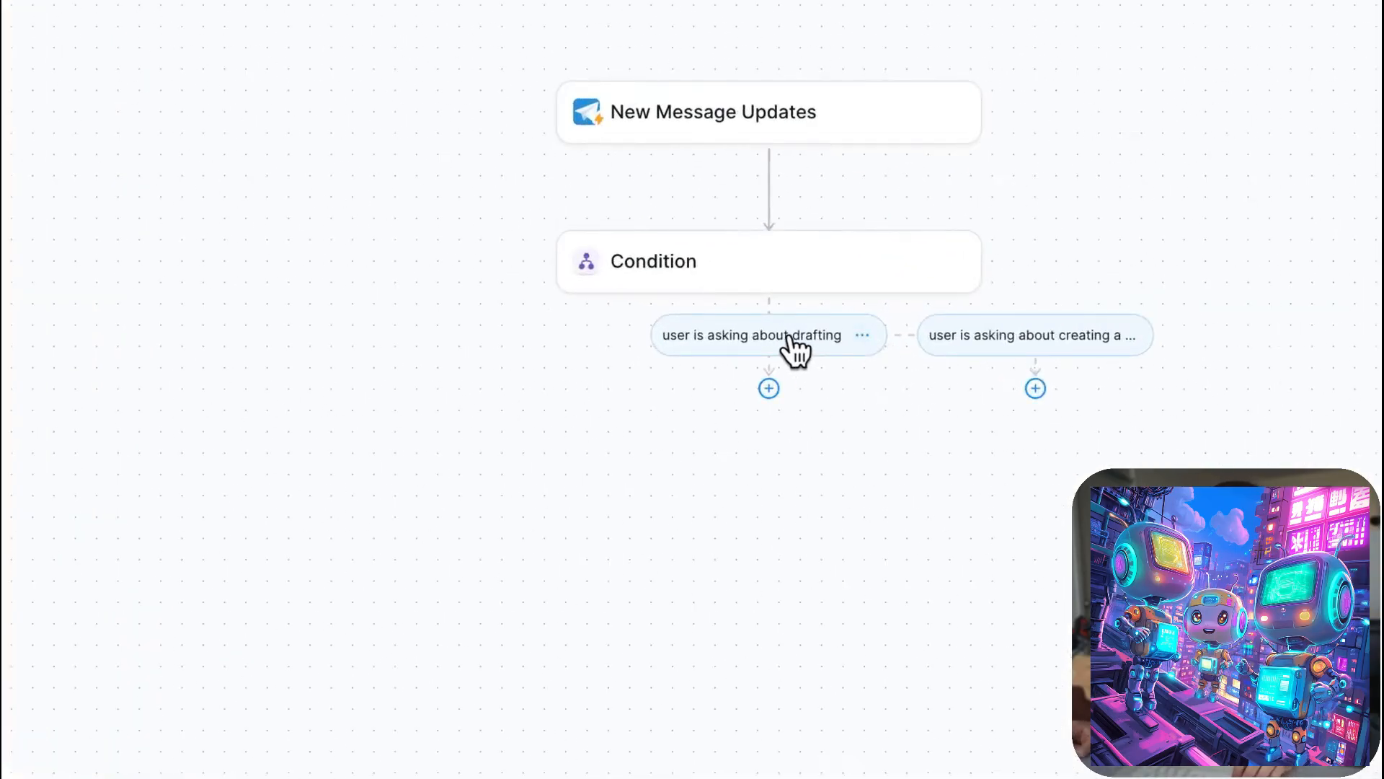
click(791, 336)
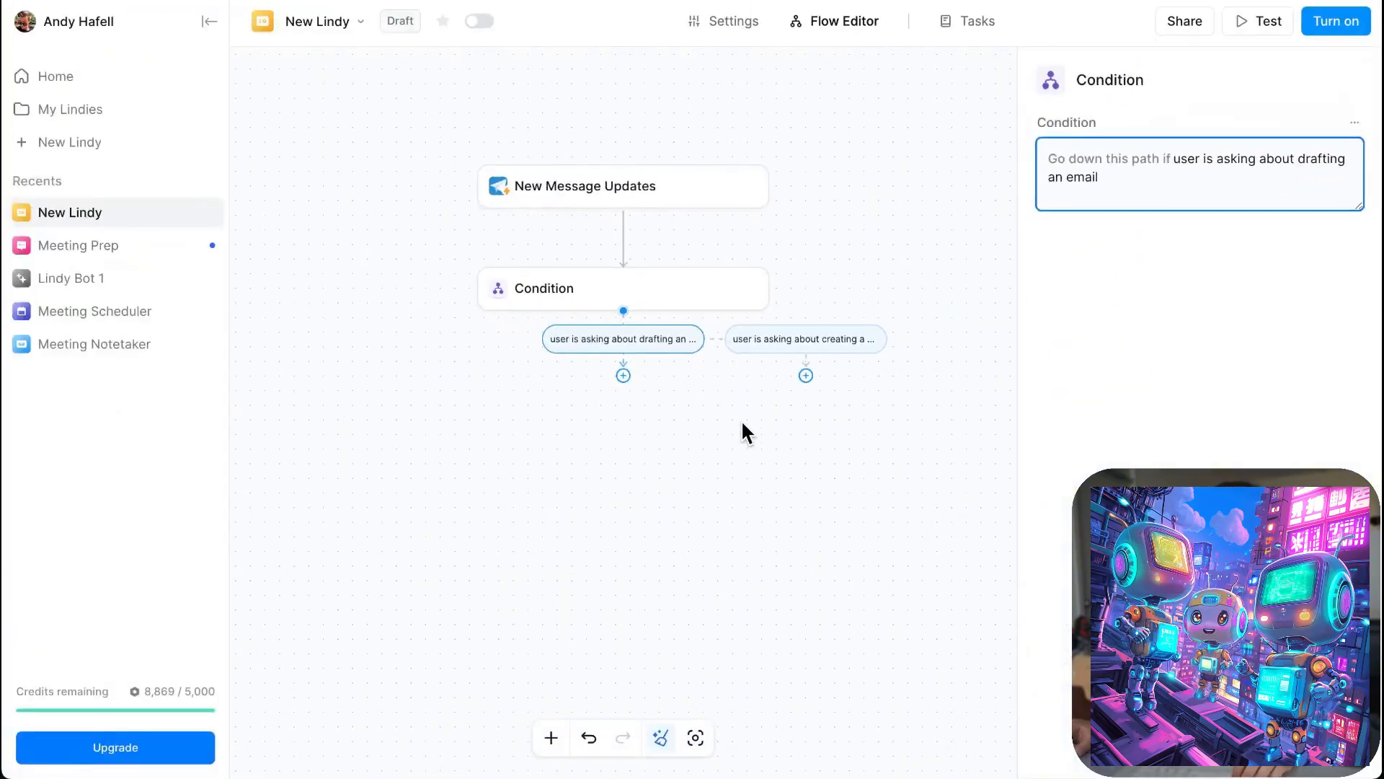
click(743, 429)
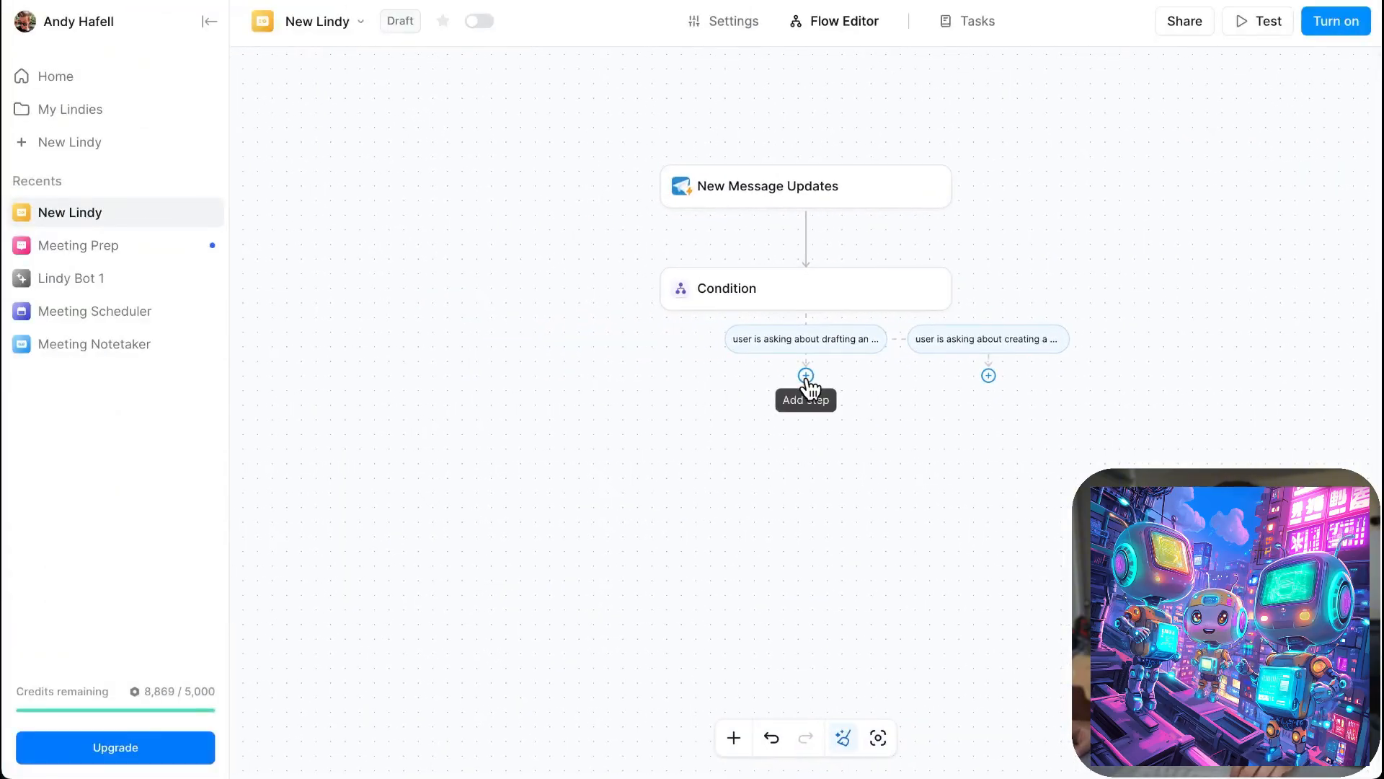
- Add an AI agent step under the email-drafting condition
click(807, 376)
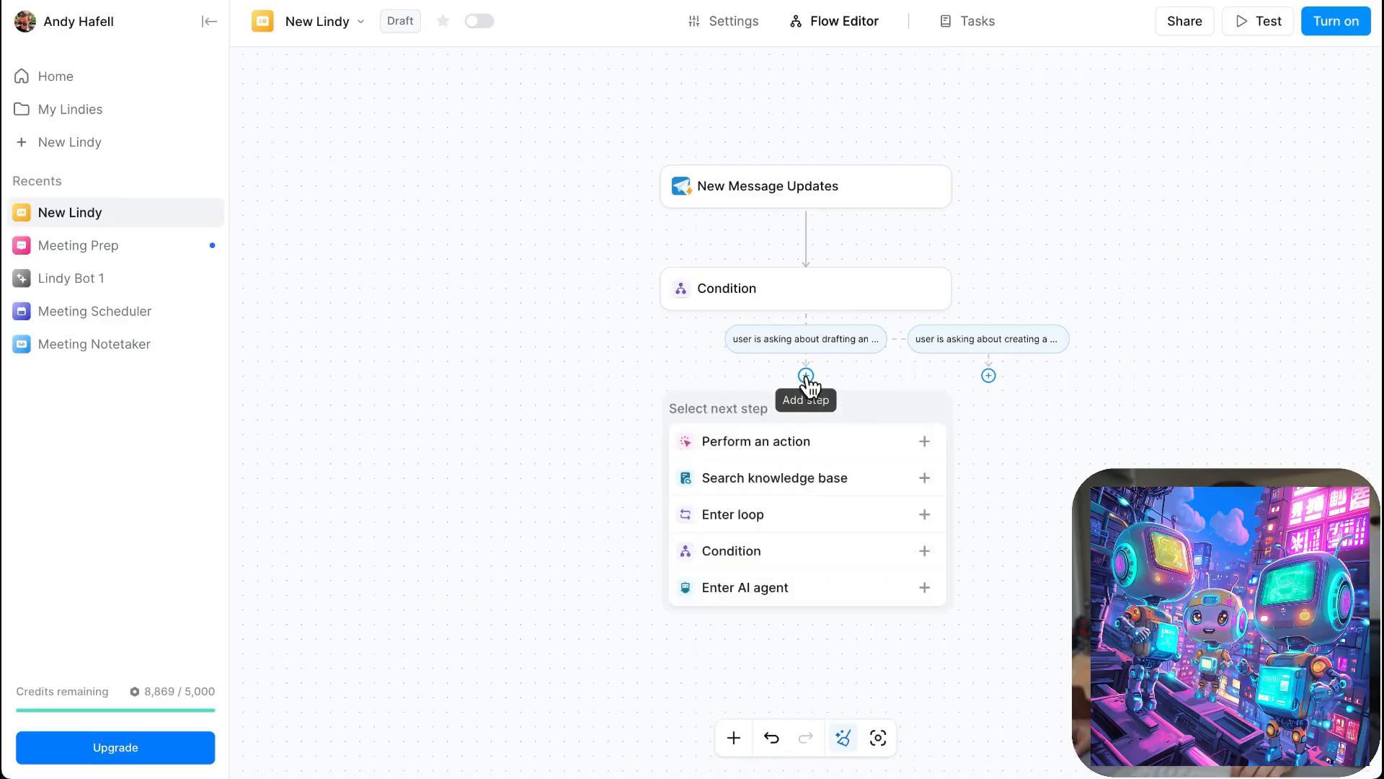
click(905, 596)
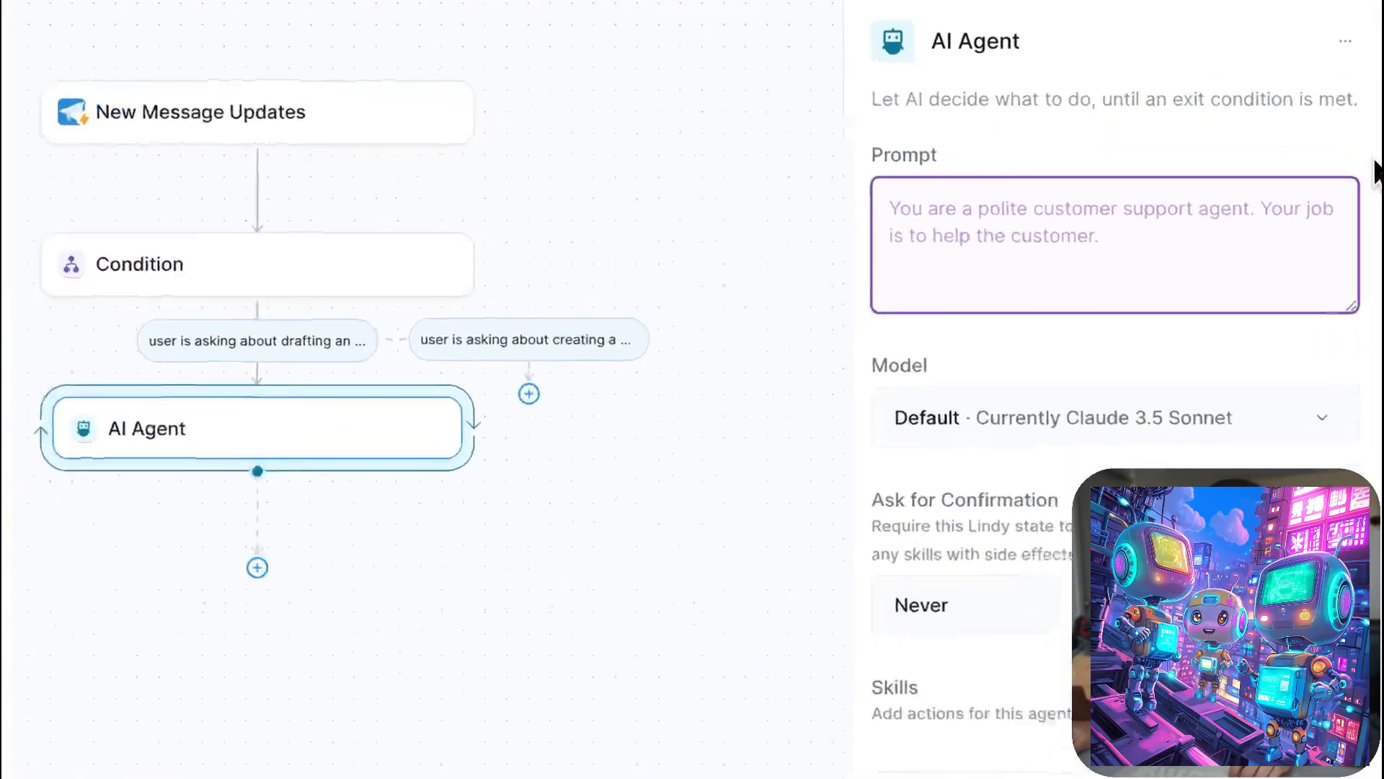
- Give the email AI agent the prompt "you're a helpful email agent. your task is to write a draft email based on users request"
text(you're a helpful email agent.)
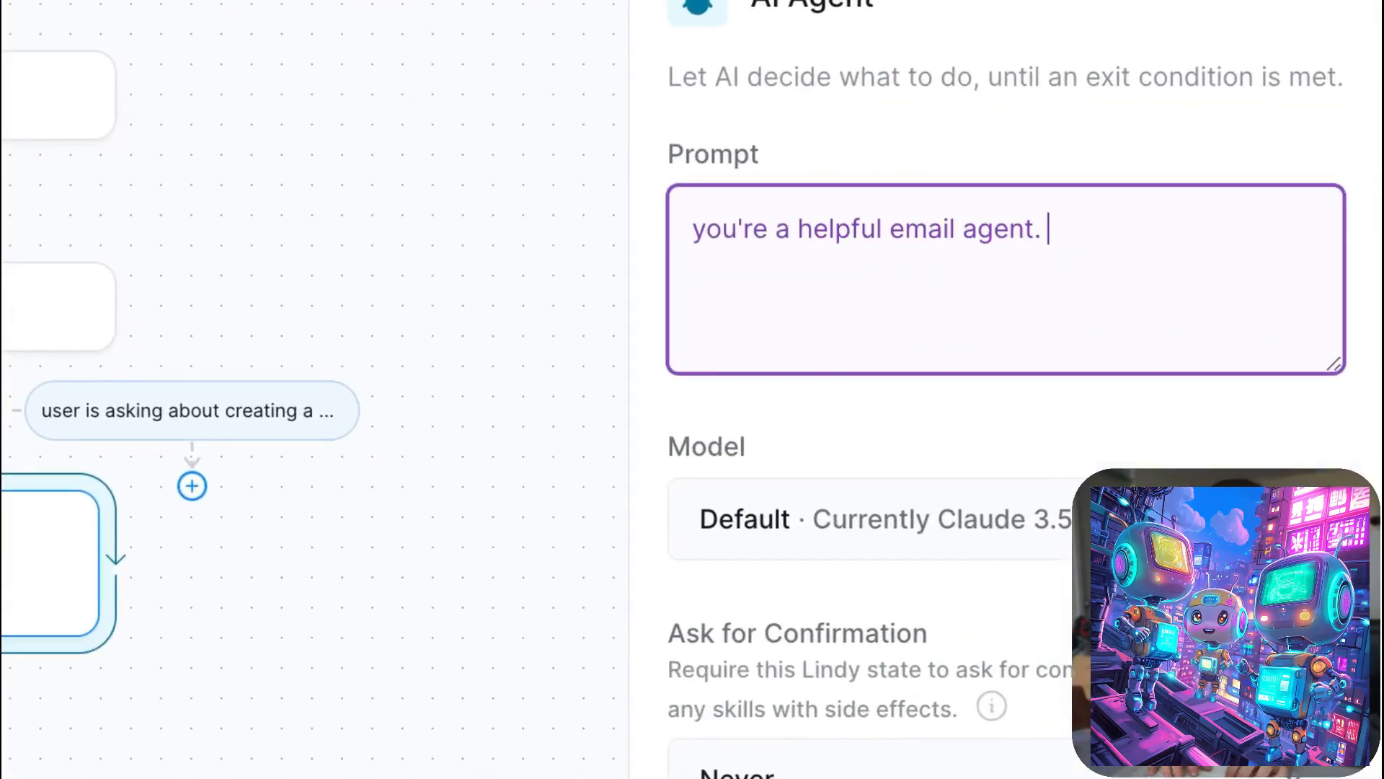
text(your task is to write a draft email based on users reques)
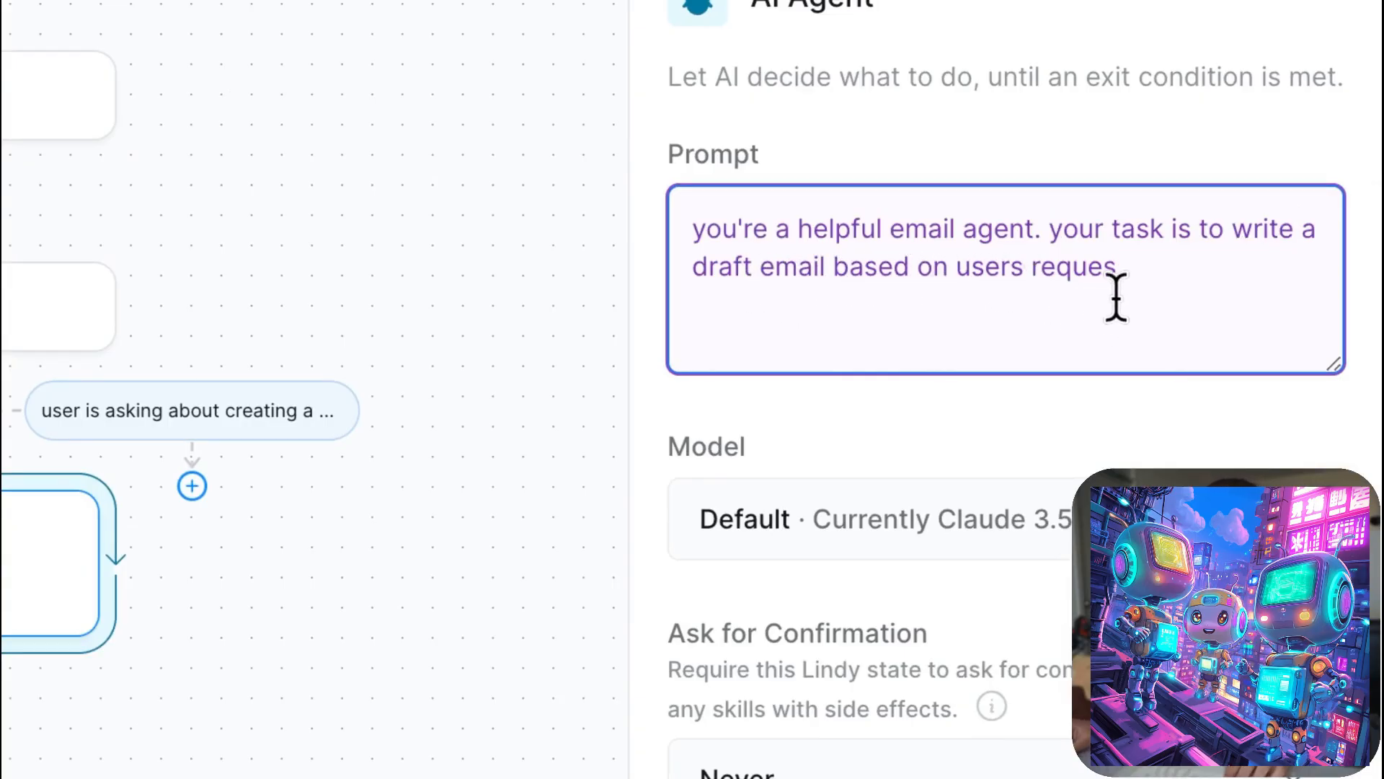
text(t)
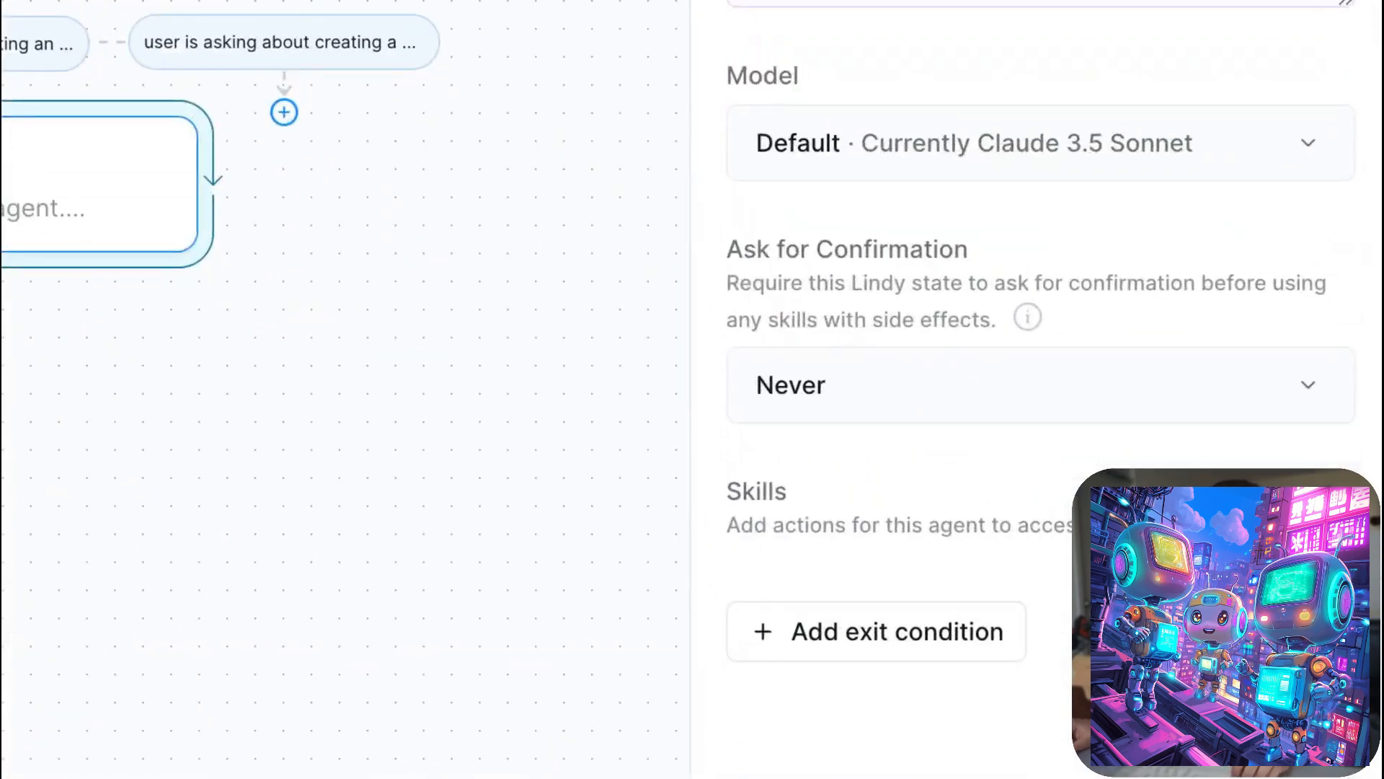
- Add a Gmail draft-creation action as a skill of the email AI agent
click(1295, 508)
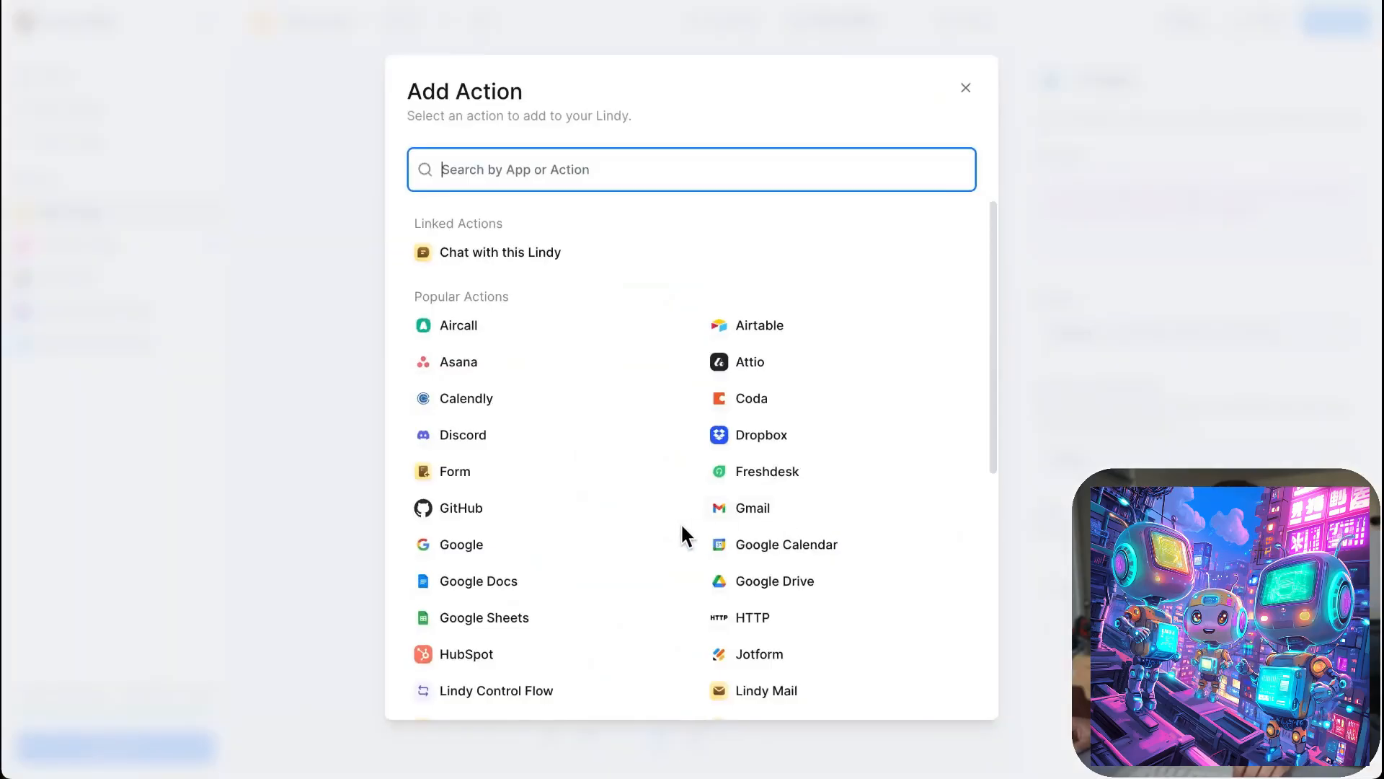
scroll(659, 534, down, 1)
scroll(661, 534, down, 5)
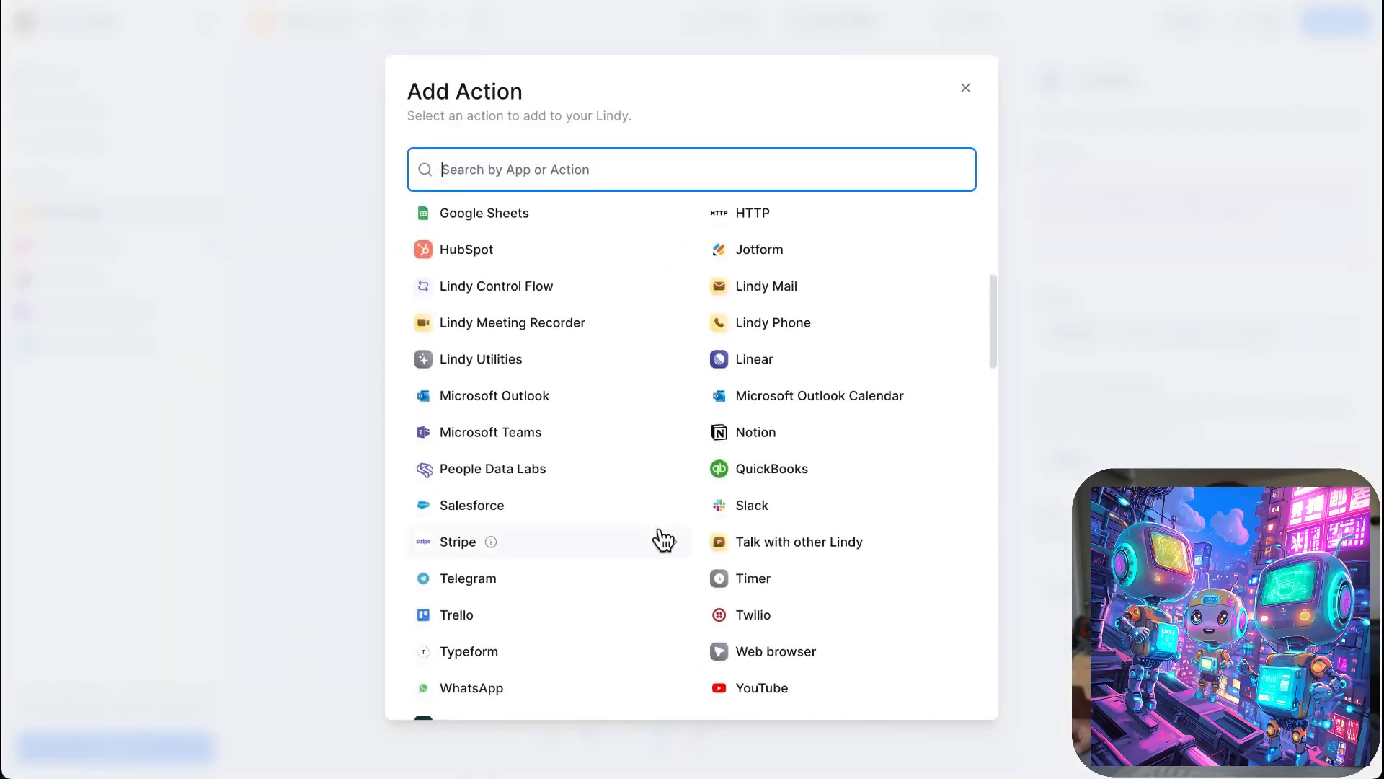
scroll(677, 519, down, 2)
scroll(682, 508, down, 4)
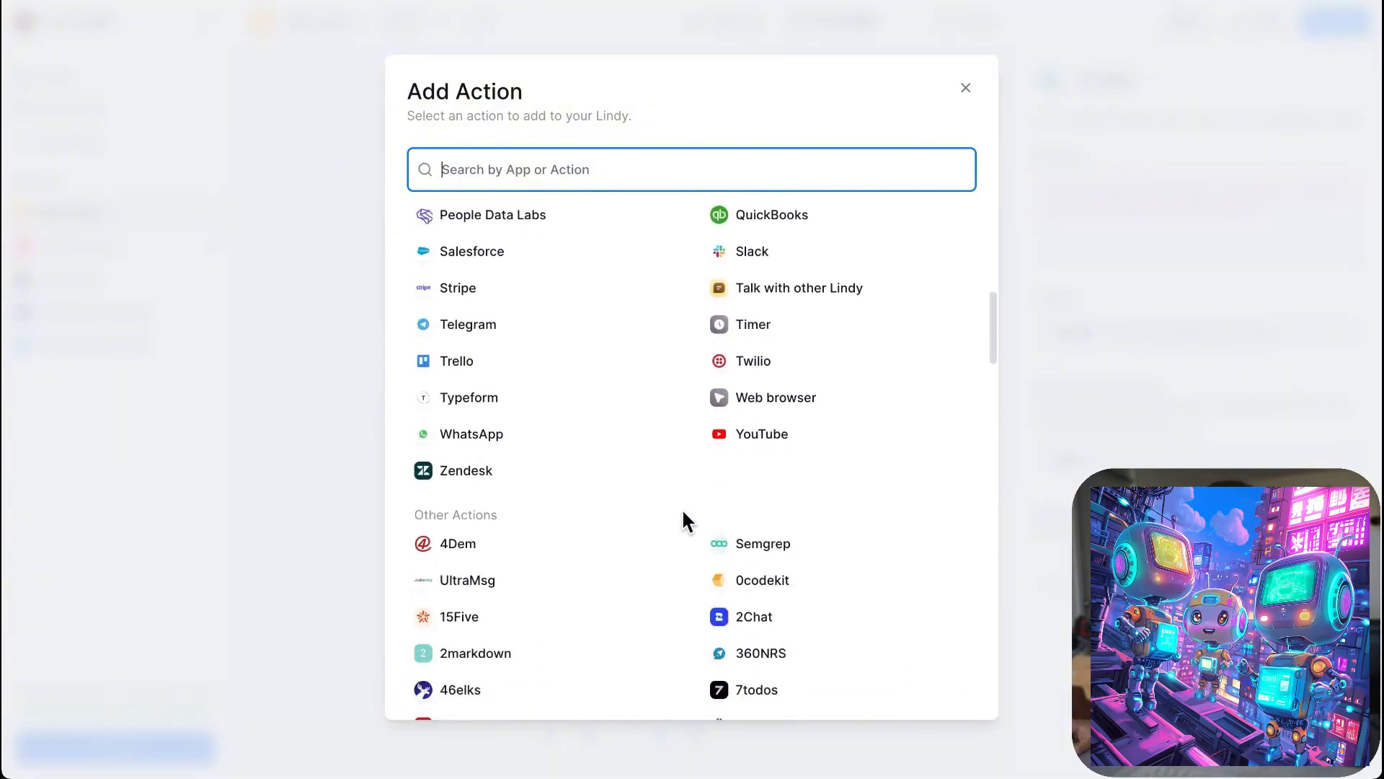
scroll(681, 507, up, 11)
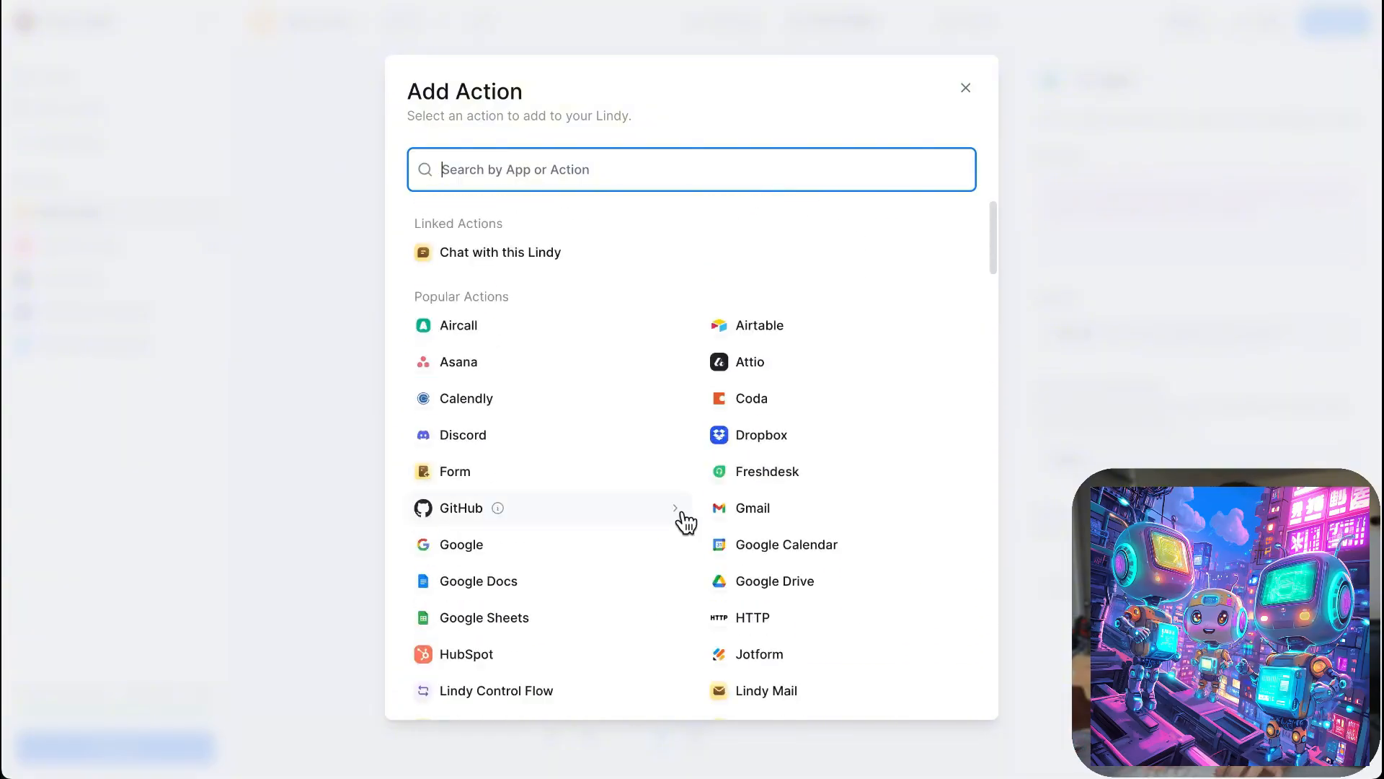
text(gmail)
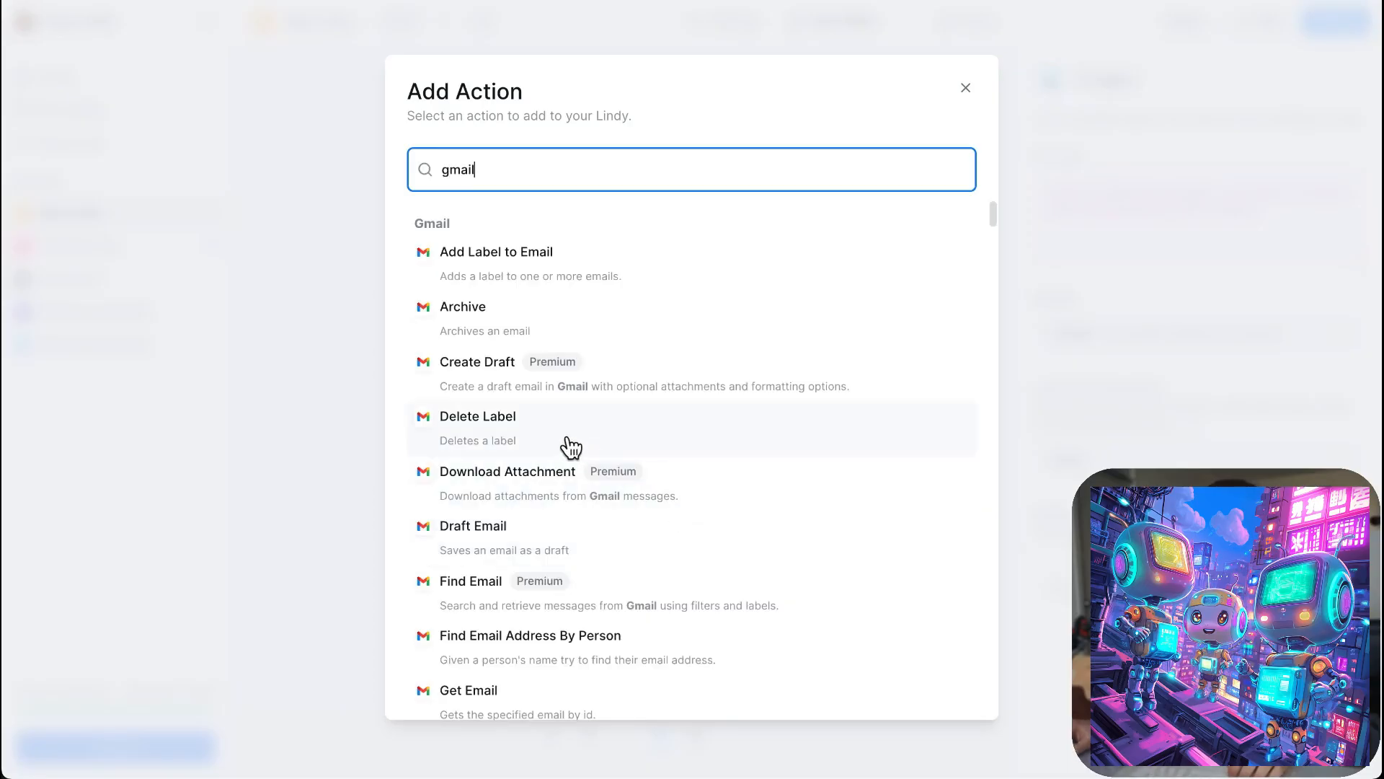
click(457, 389)
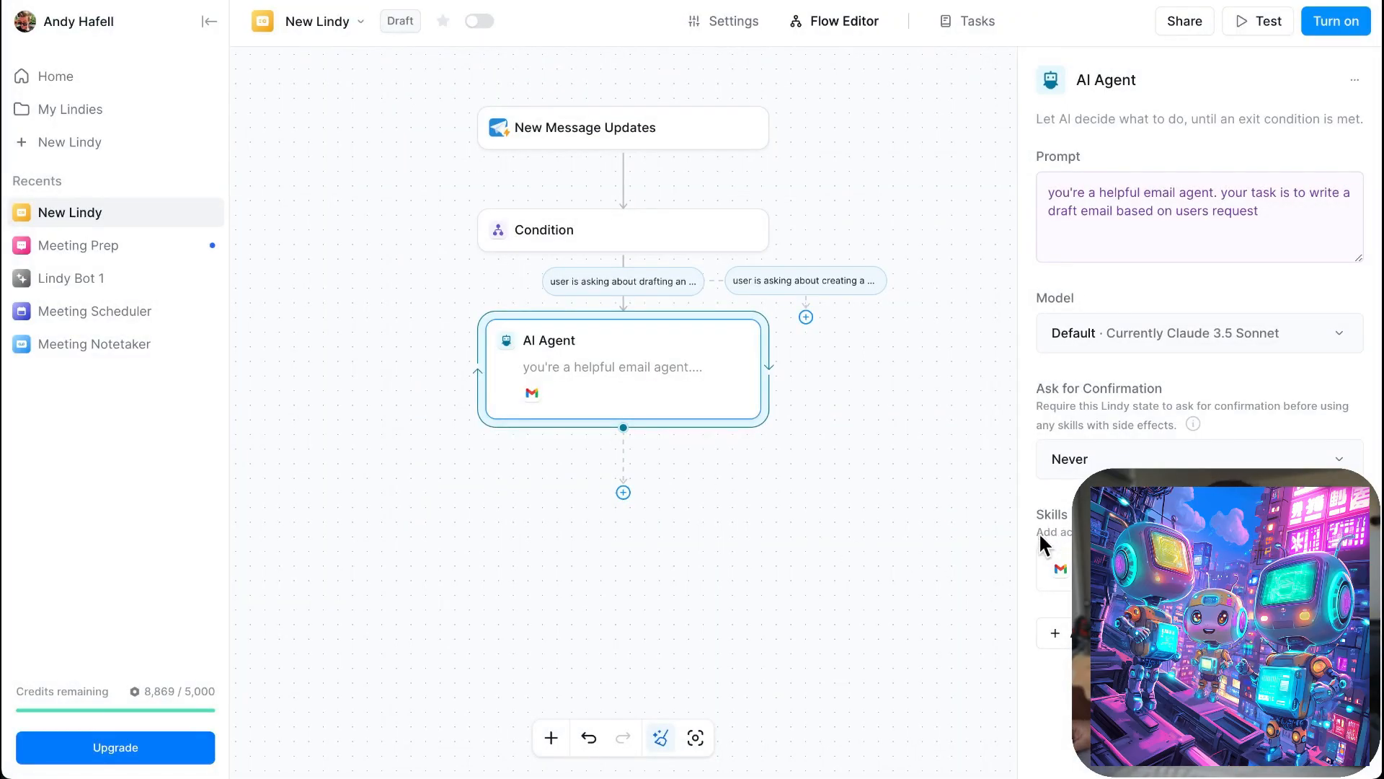
click(881, 528)
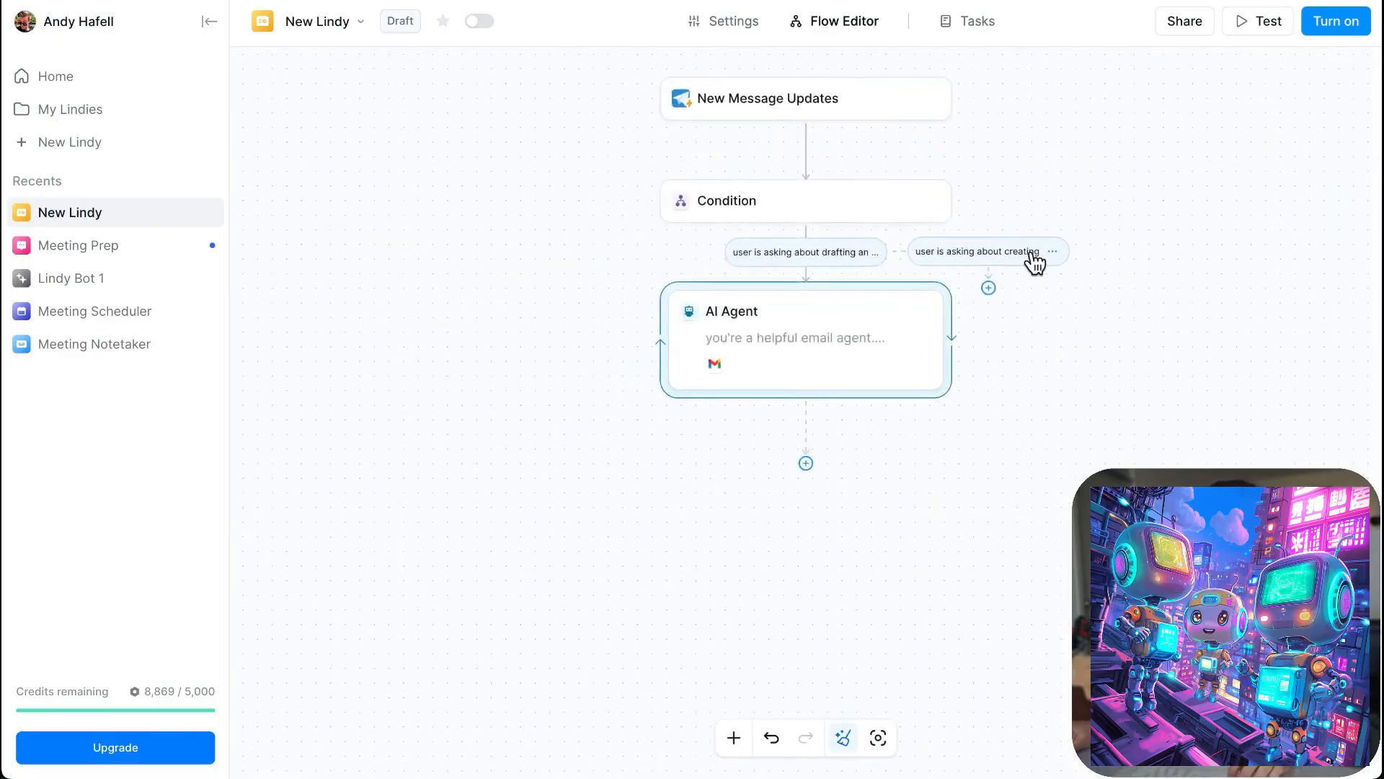
- Add an AI agent step under the condition about creating a calendar event
click(1035, 264)
click(898, 328)
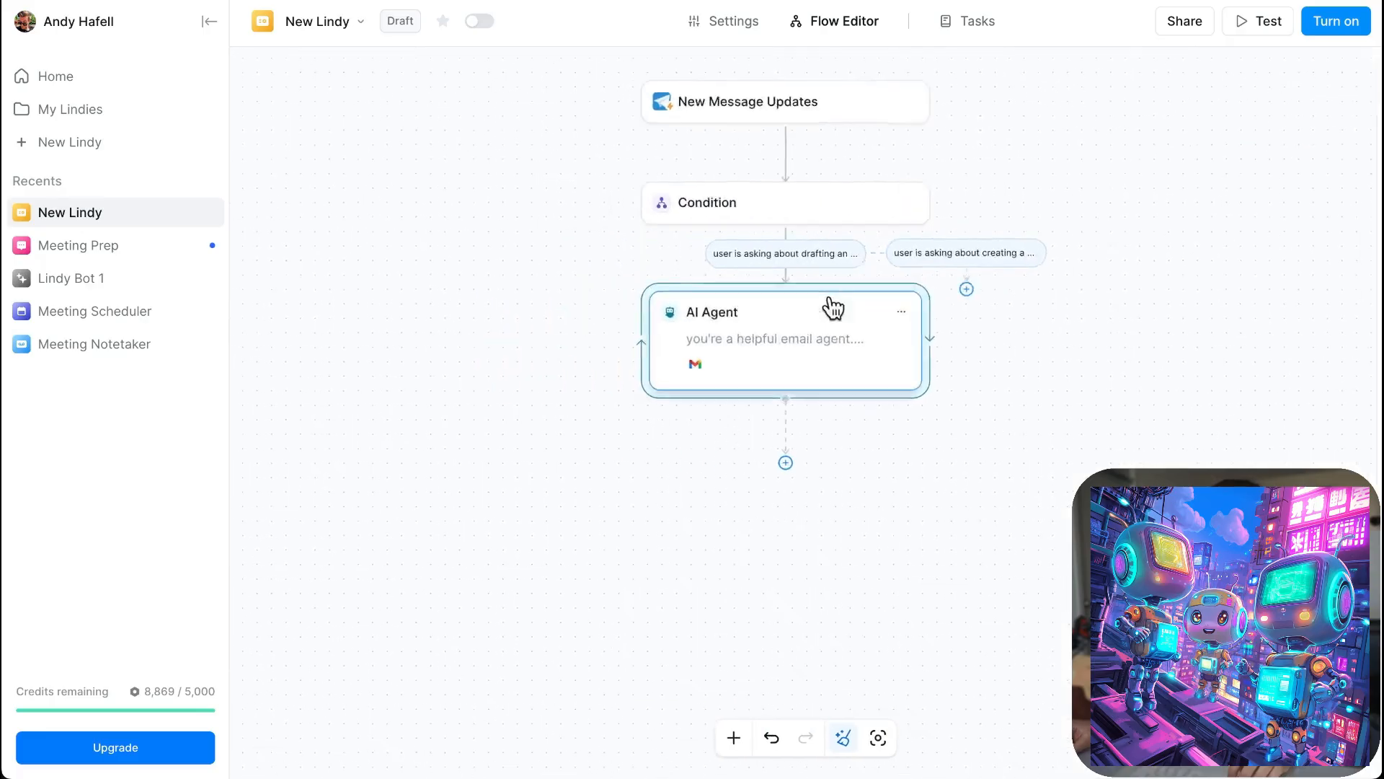
click(989, 288)
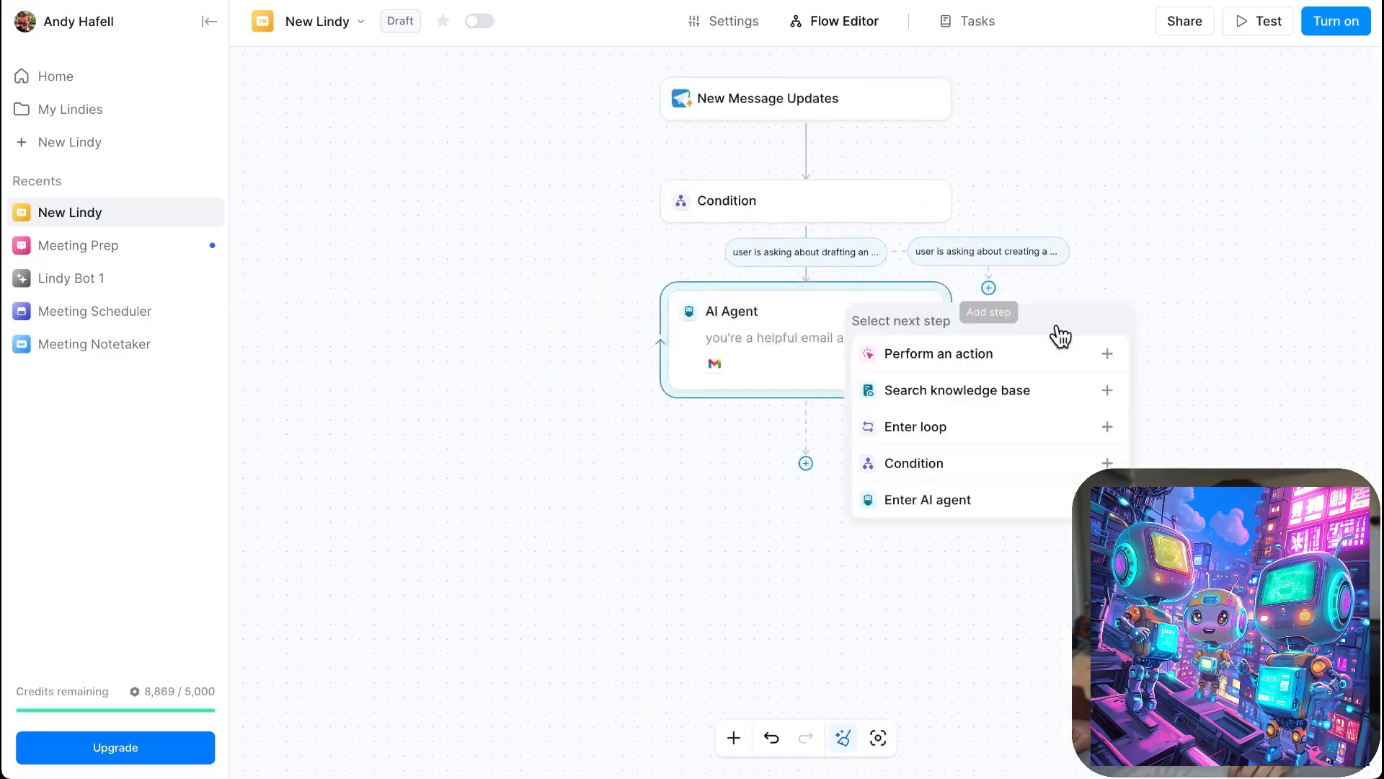
click(1014, 505)
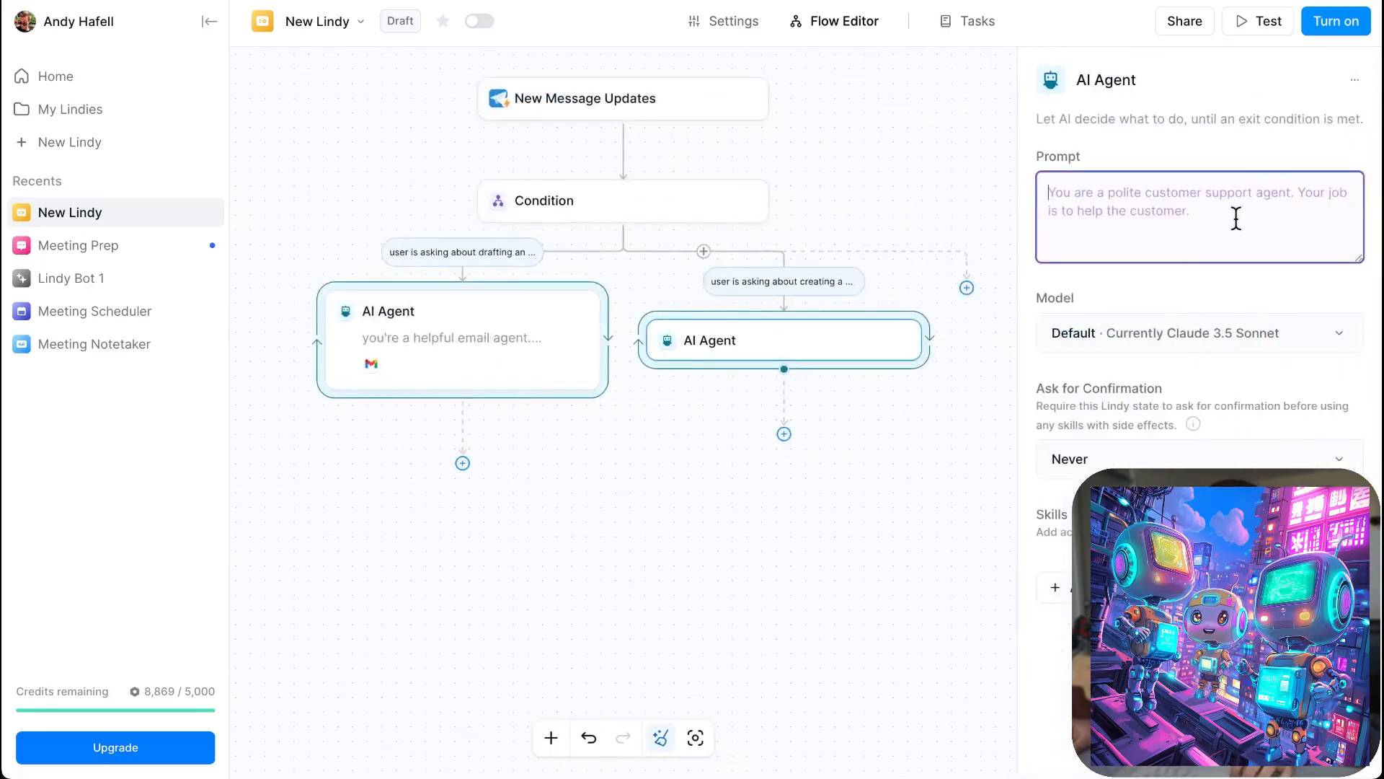
- Give the second AI agent the prompt "you are a calendar agent. your task is to create new calendar events"
text(you)
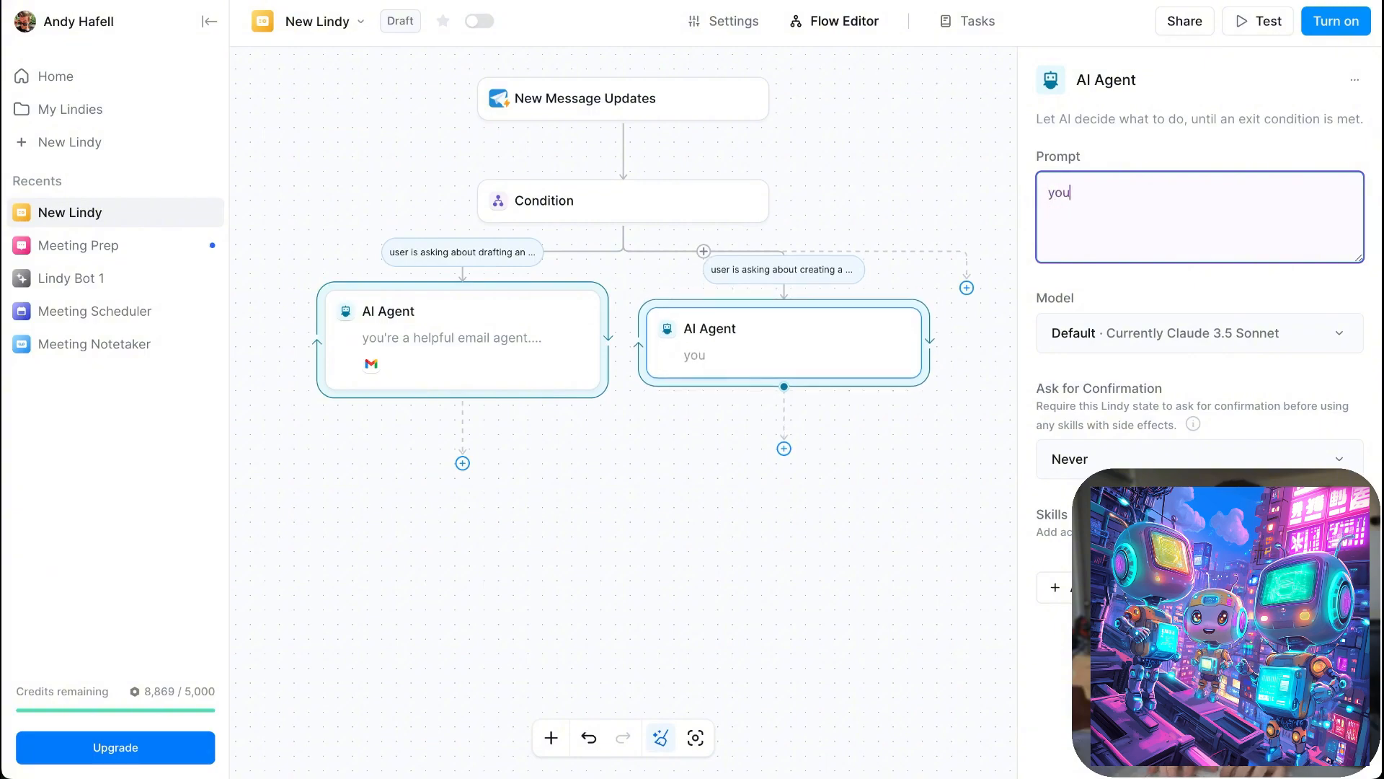
text( are a calend)
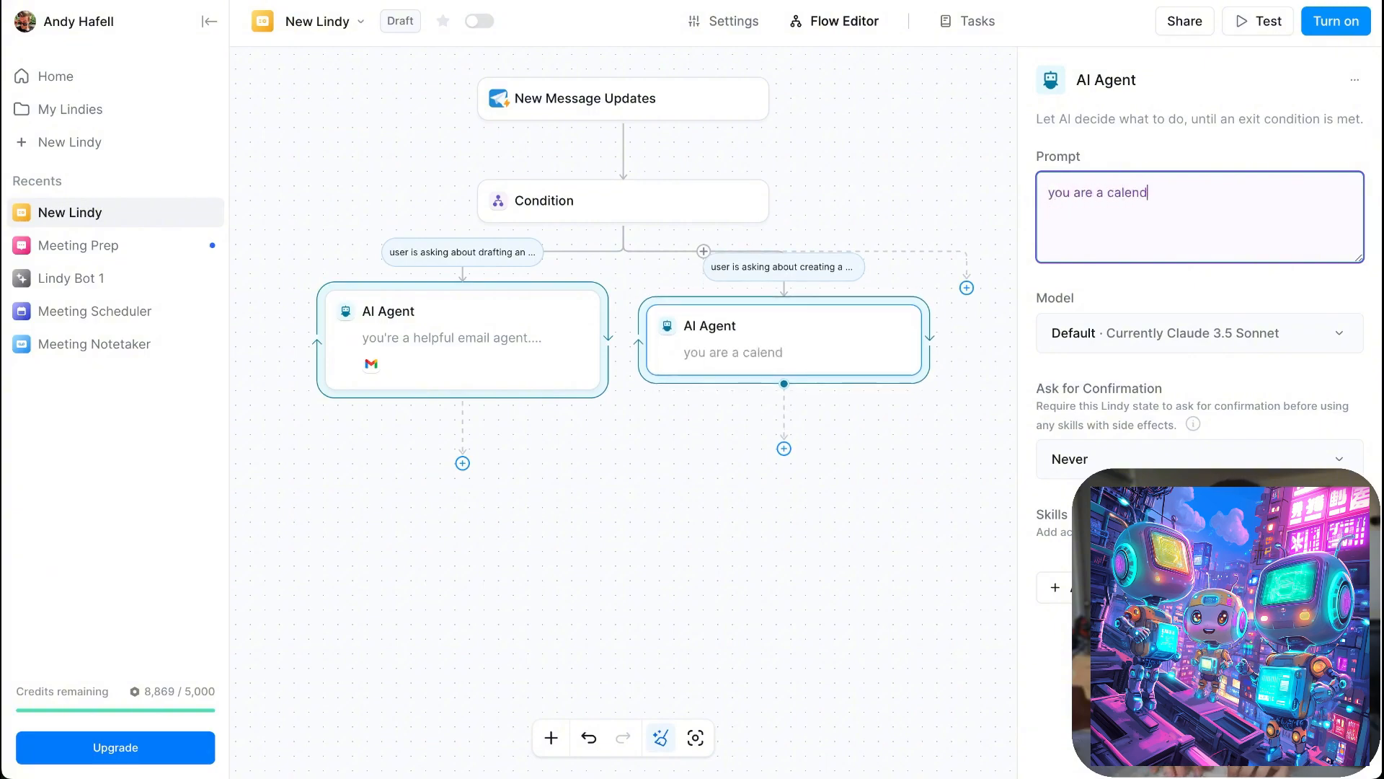
text(ar en)
key(BackSpace)
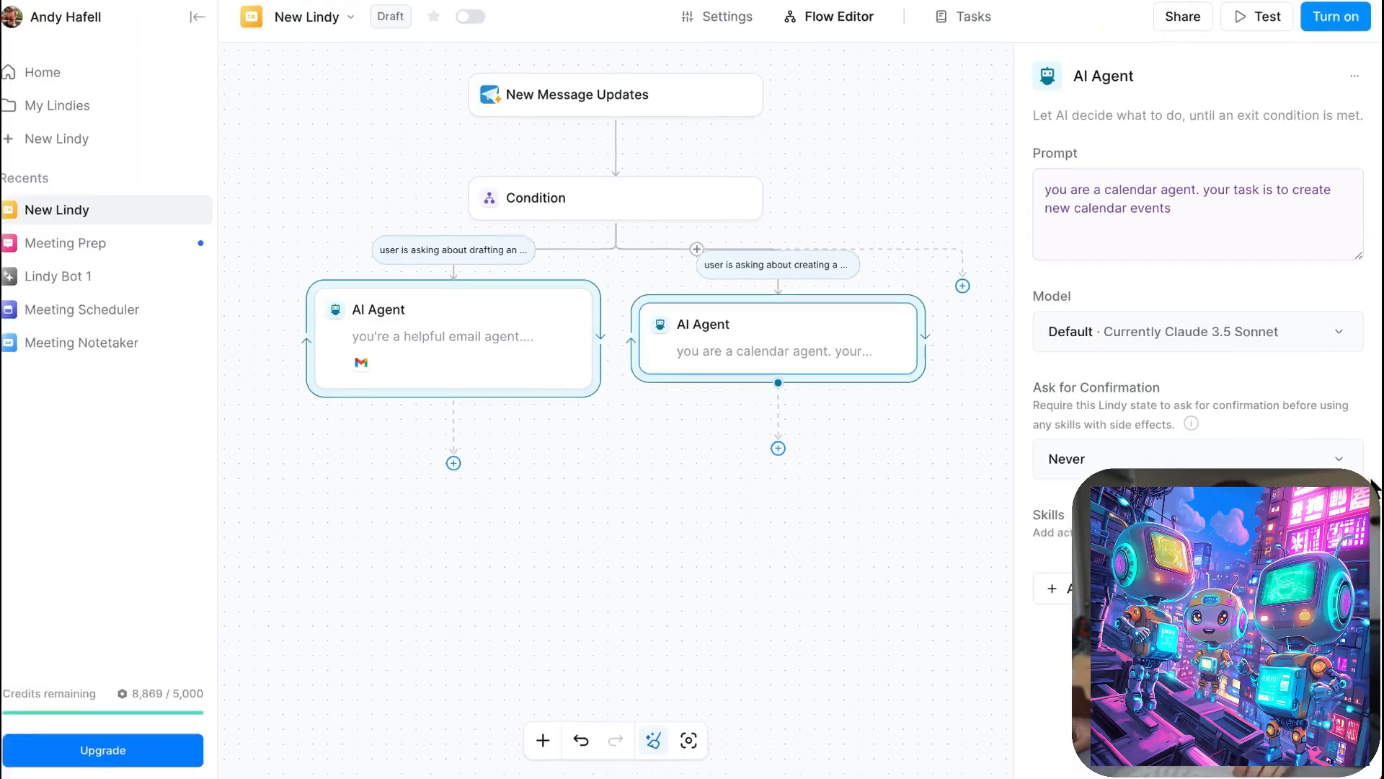
- Add the Google Calendar Create Event action as a skill of the calendar AI agent
click(1311, 532)
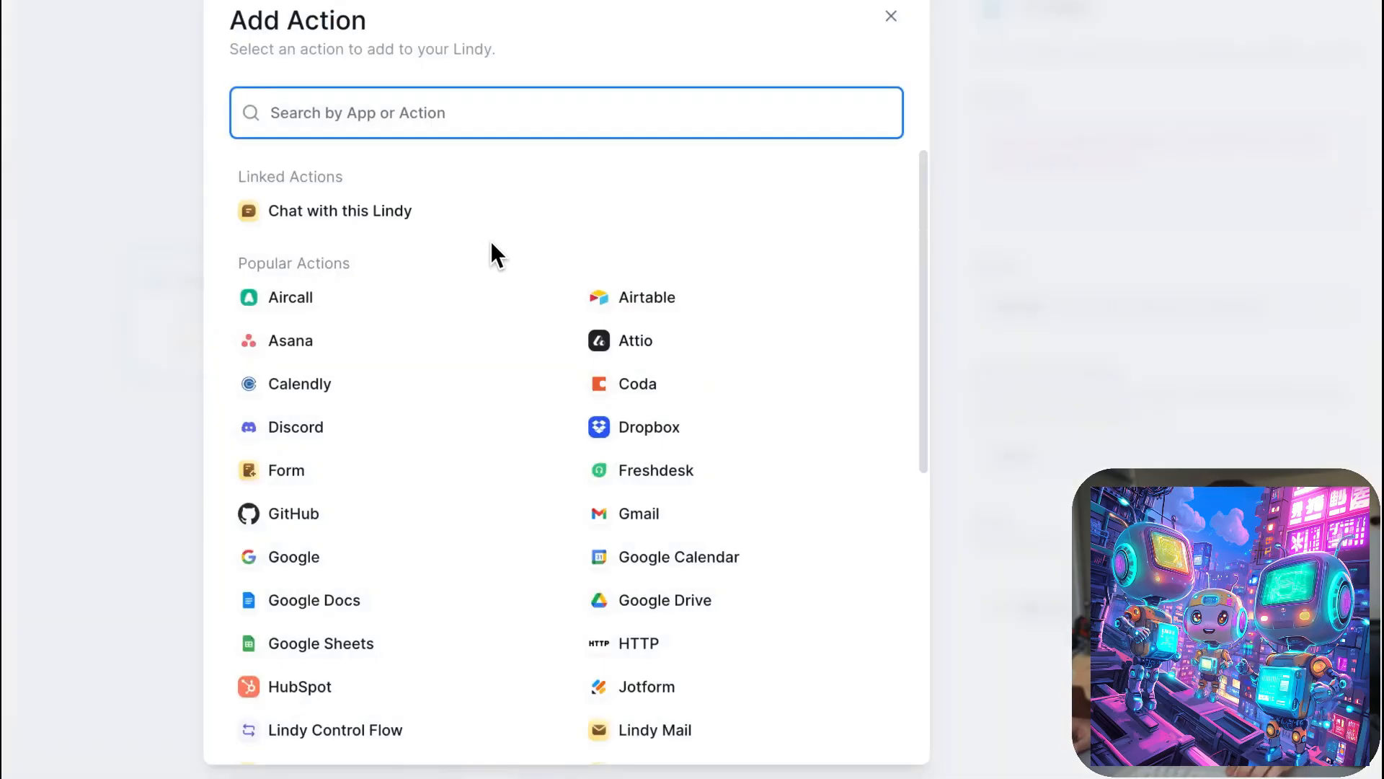
text(calen)
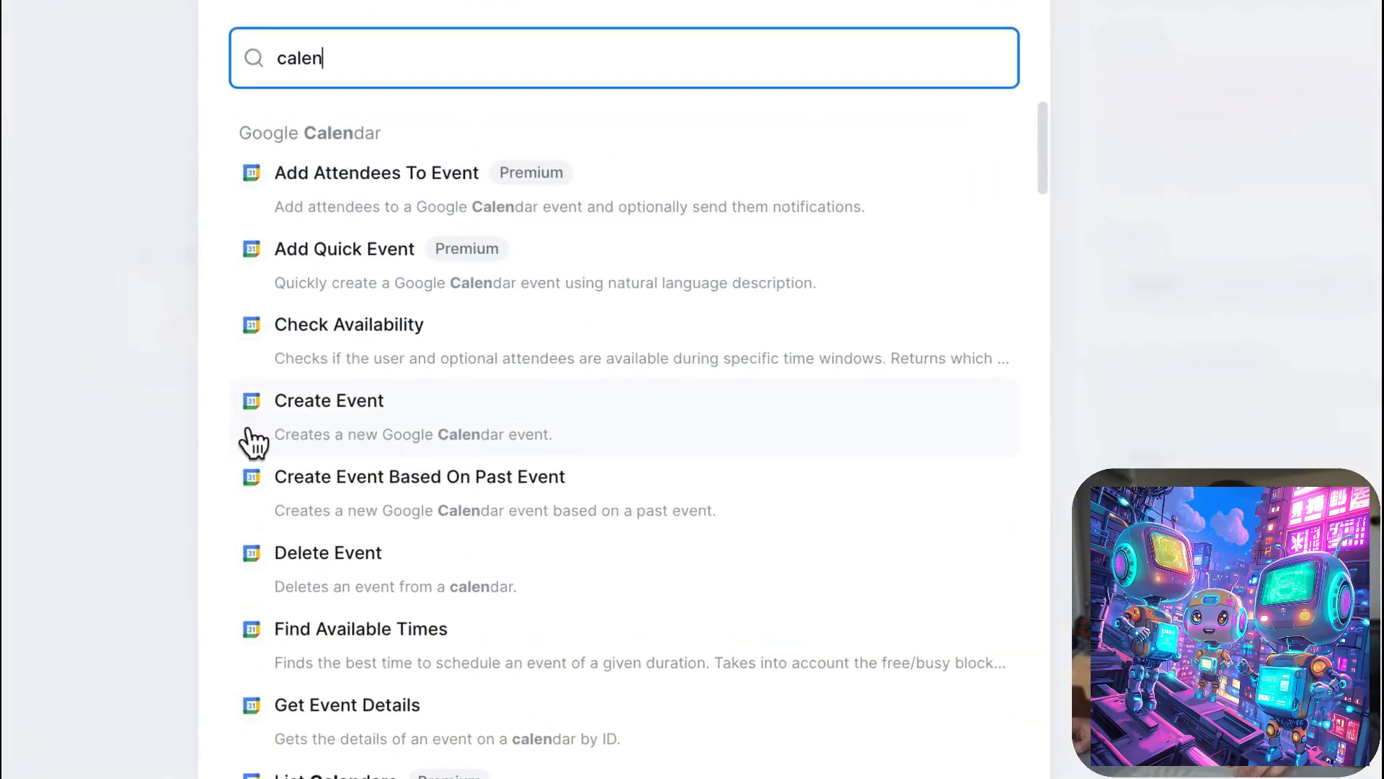
scroll(330, 436, down, 2)
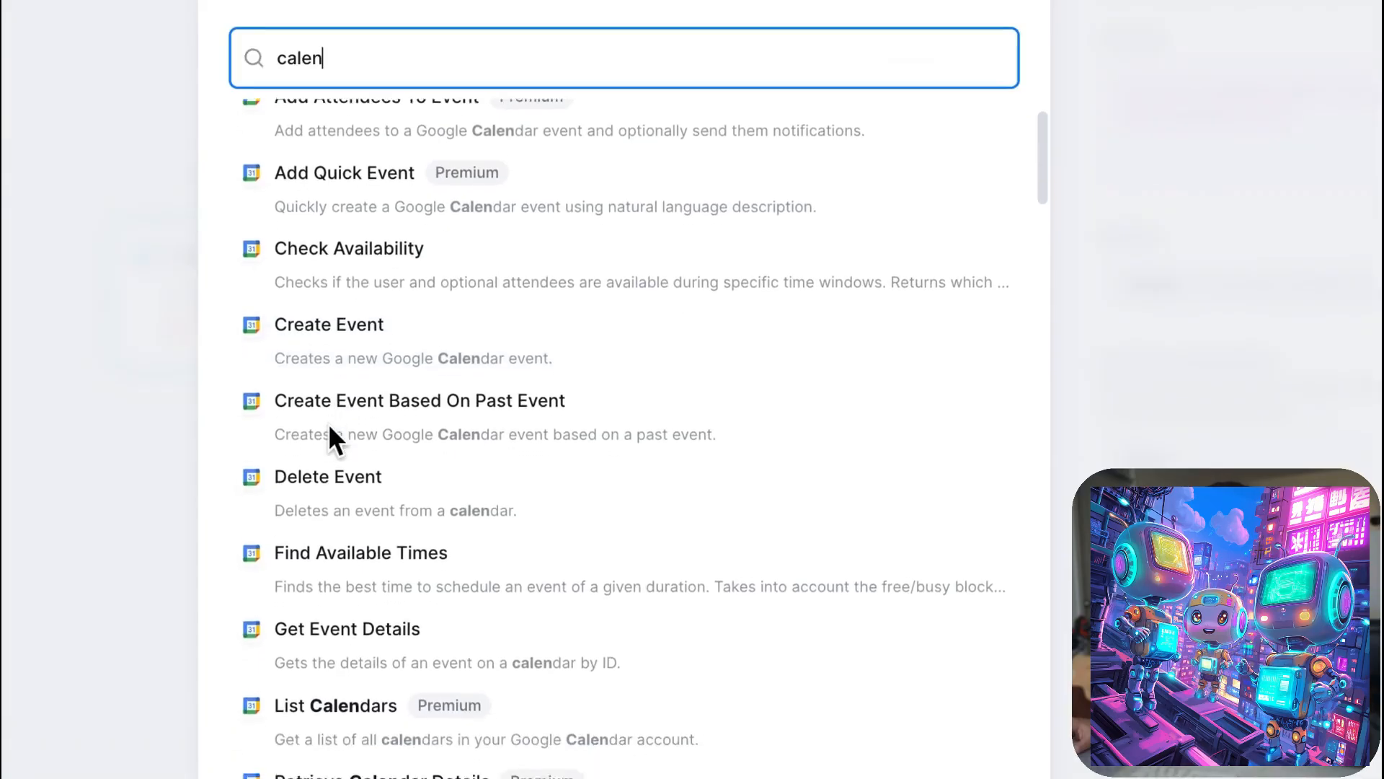
scroll(331, 433, down, 2)
scroll(333, 437, up, 1)
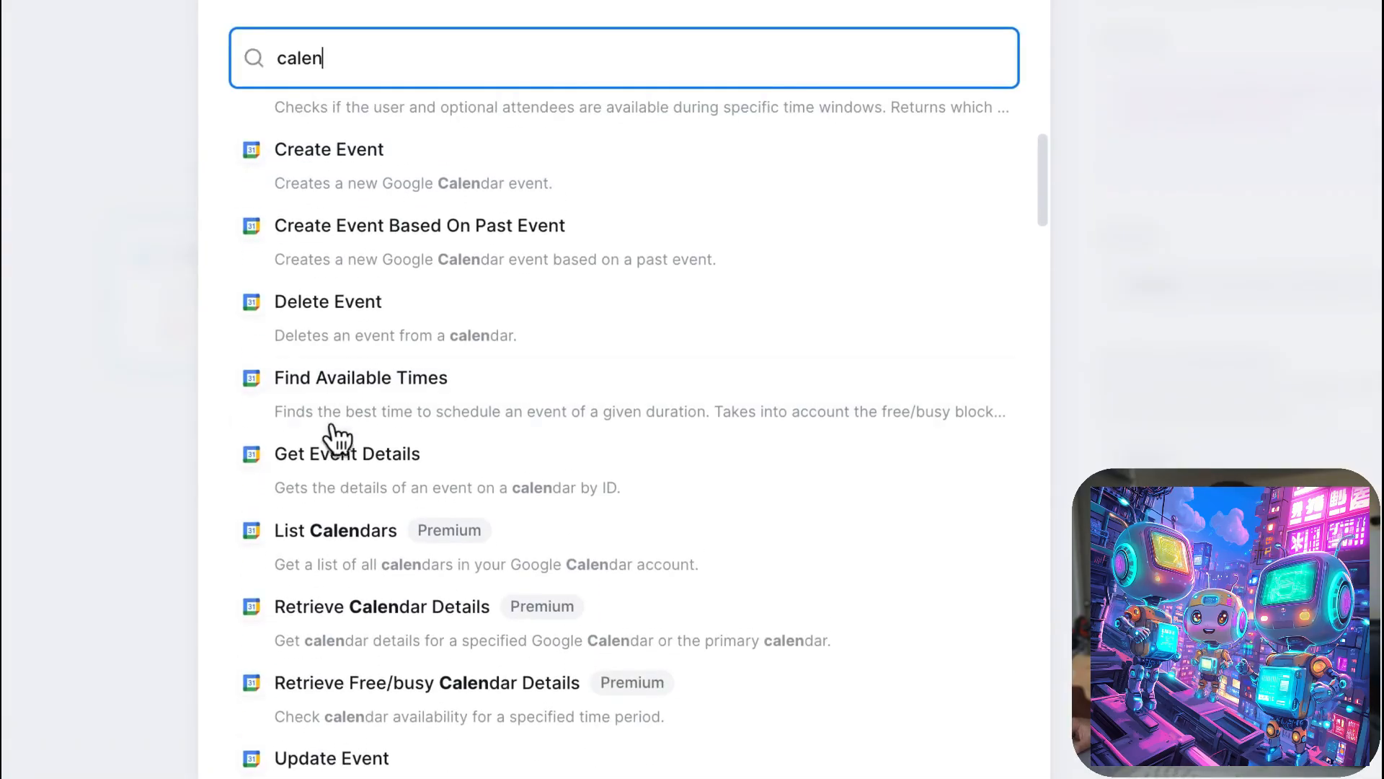
scroll(340, 422, up, 3)
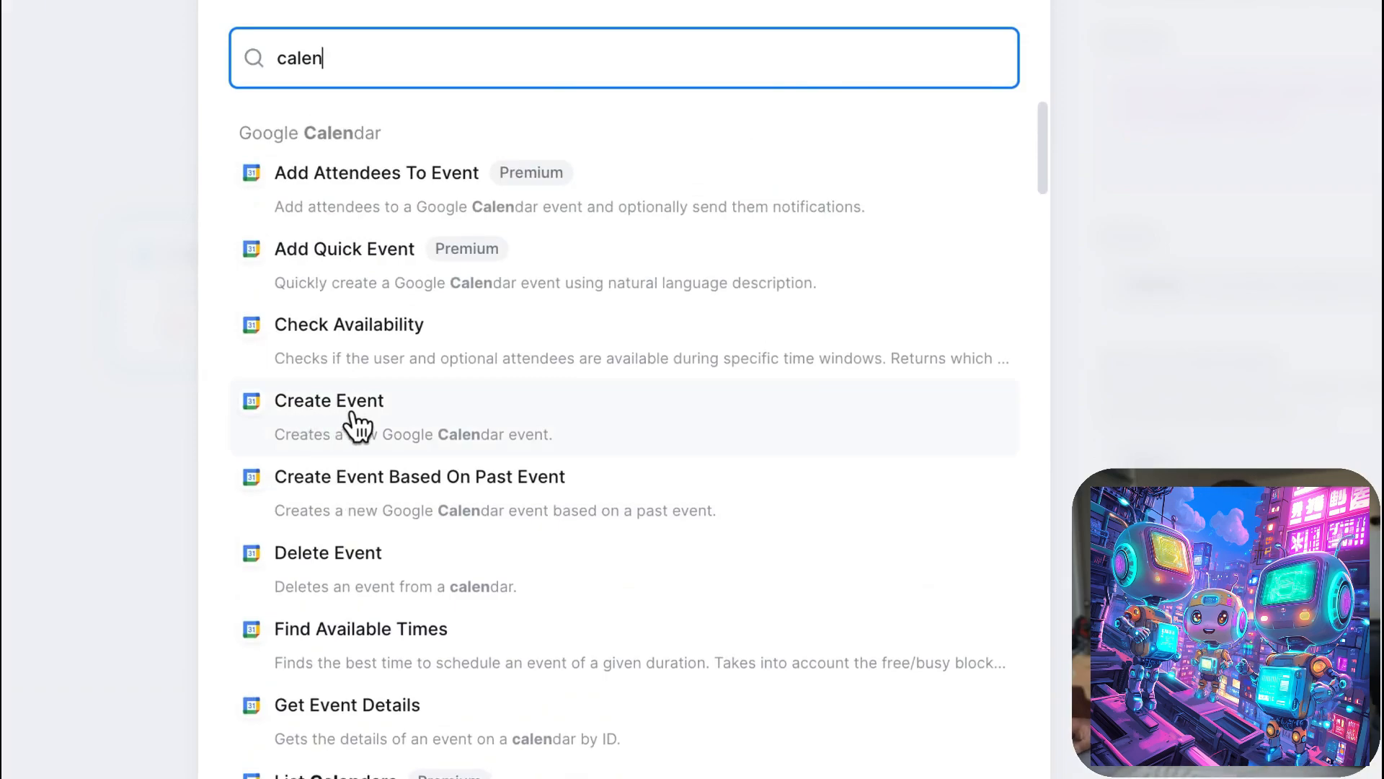
click(297, 431)
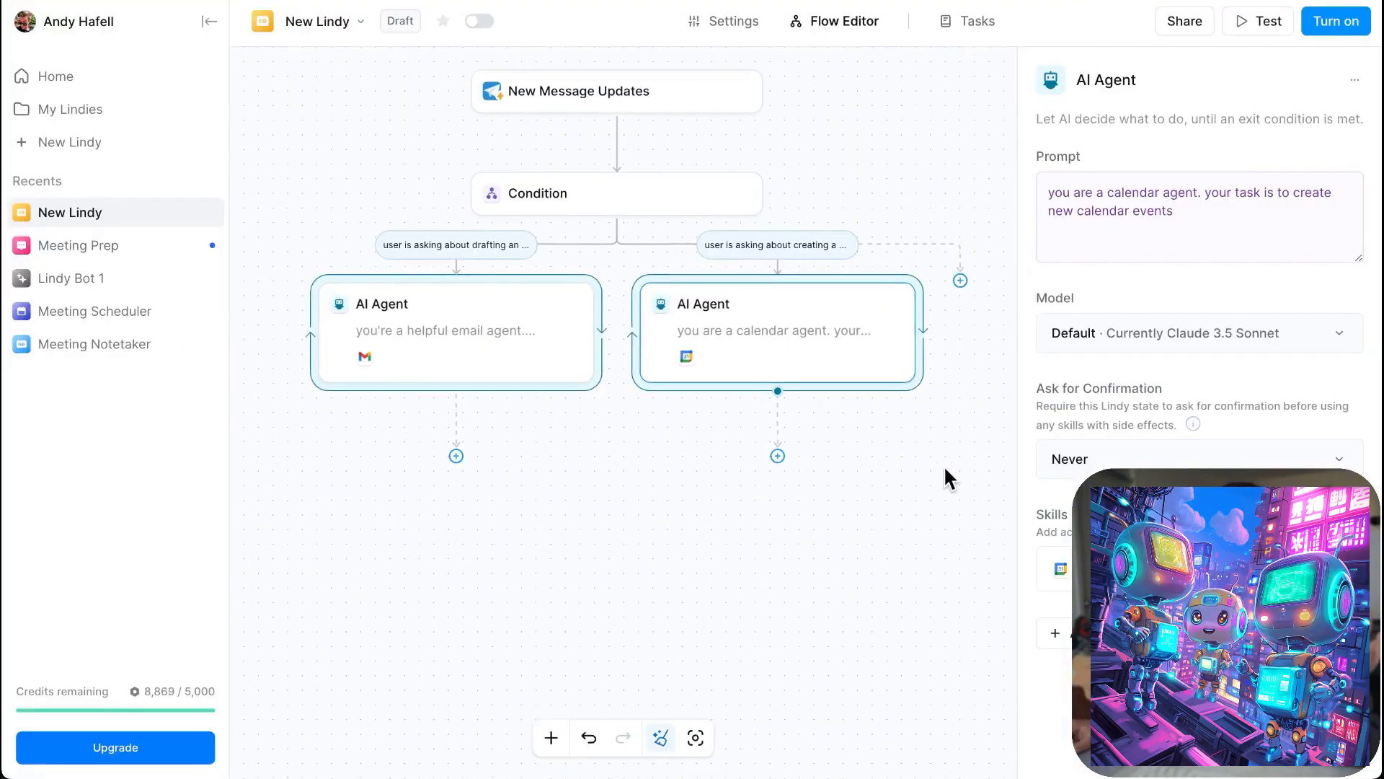
click(945, 471)
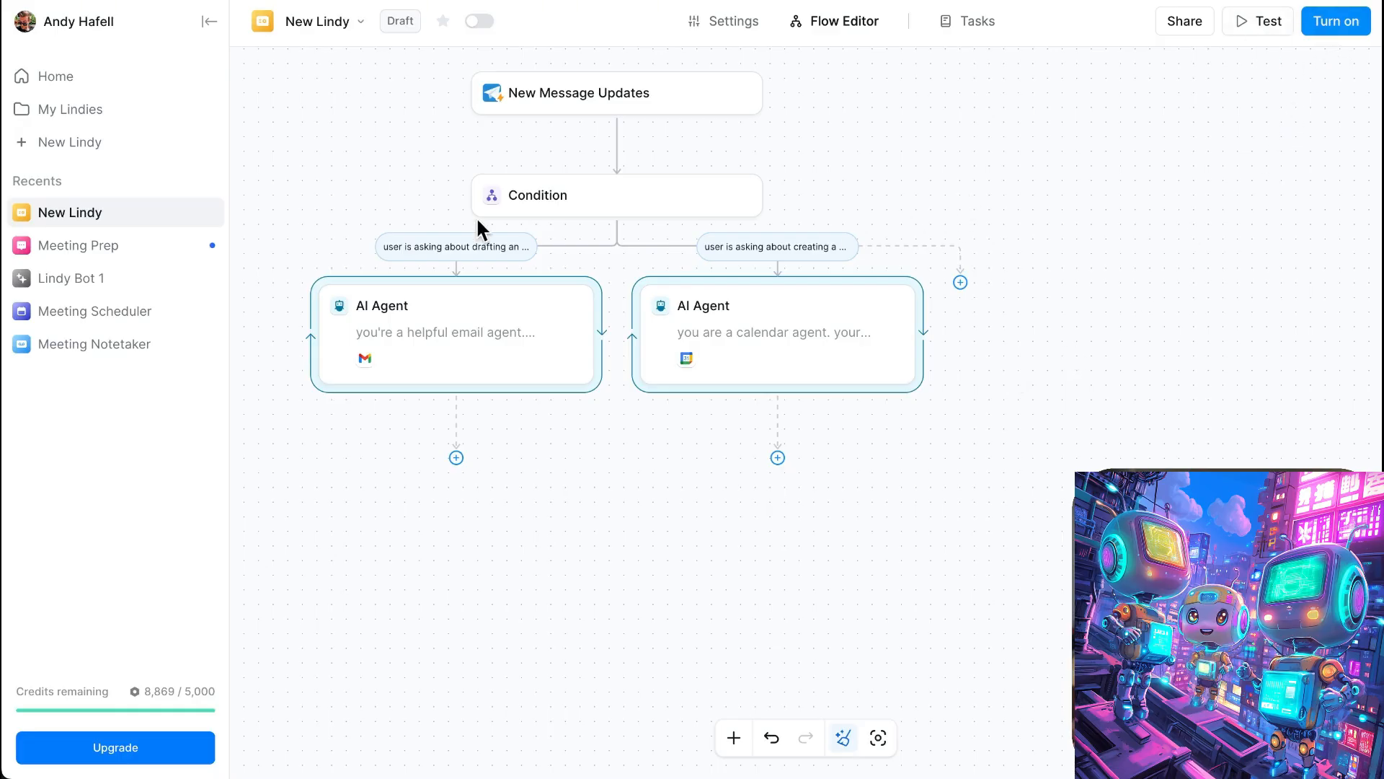
- Open the existing Lindy Bot 1 flow and bring up the LindyBot chat in Telegram
click(184, 277)
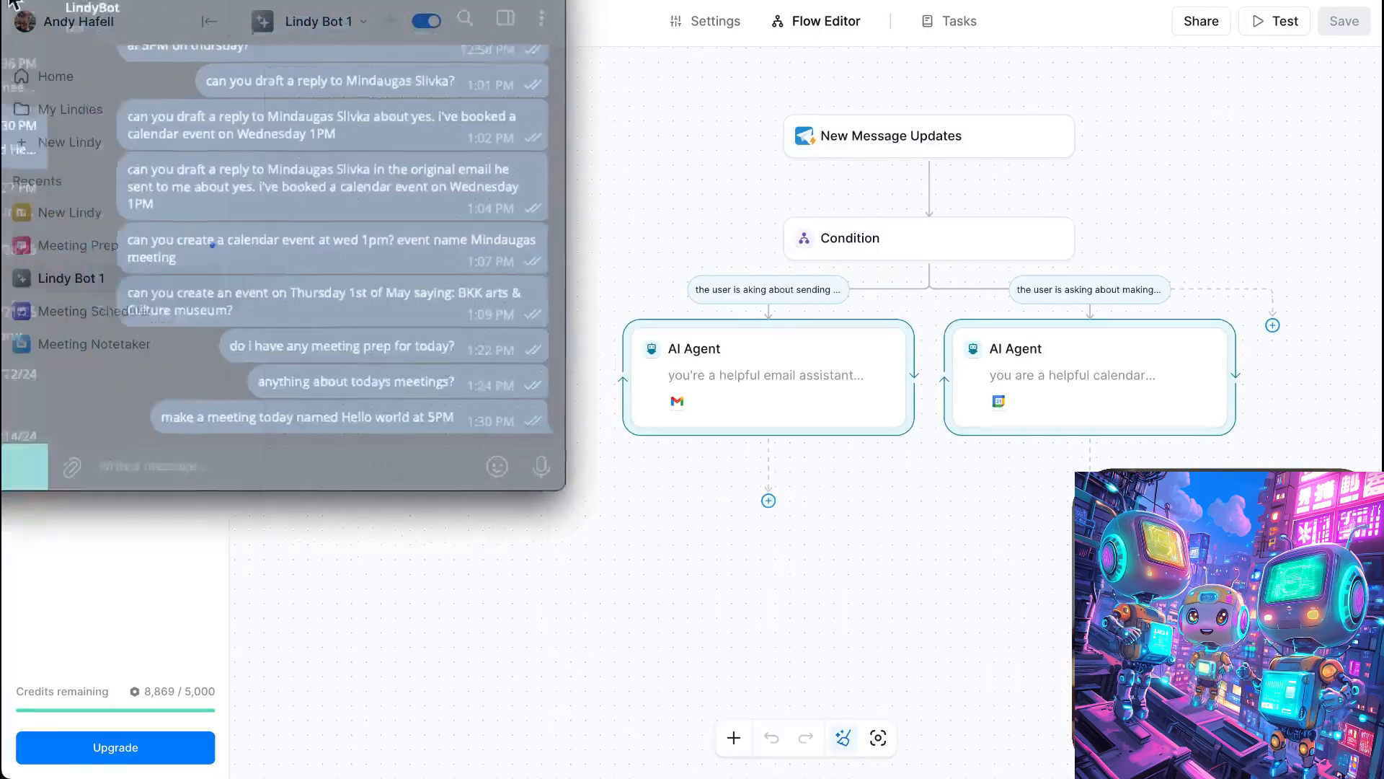
drag(1, 0, 45, 70)
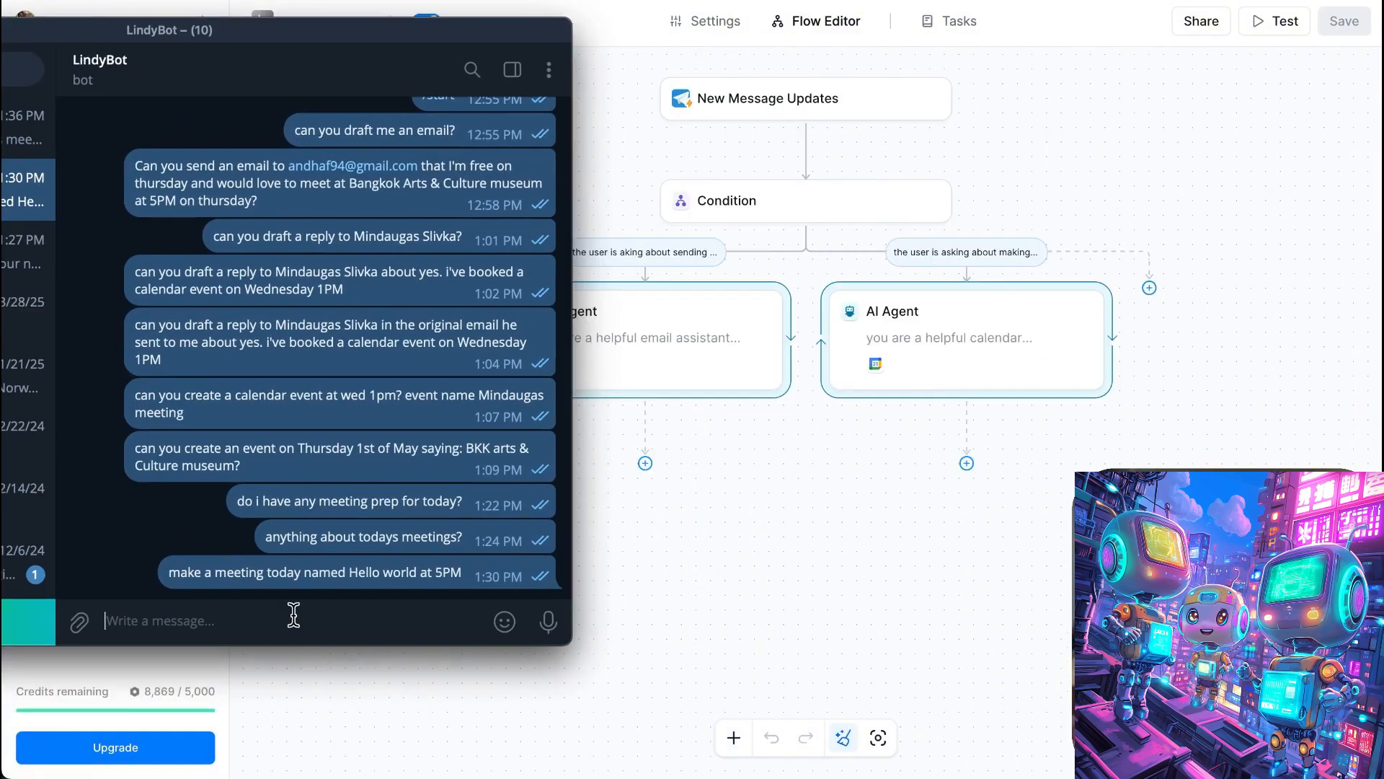
- Ask LindyBot to draft an email to the contact's address agreeing to the Bangkok arts and culture museum on Thursday, May 1st at 5 PM
key(F5)
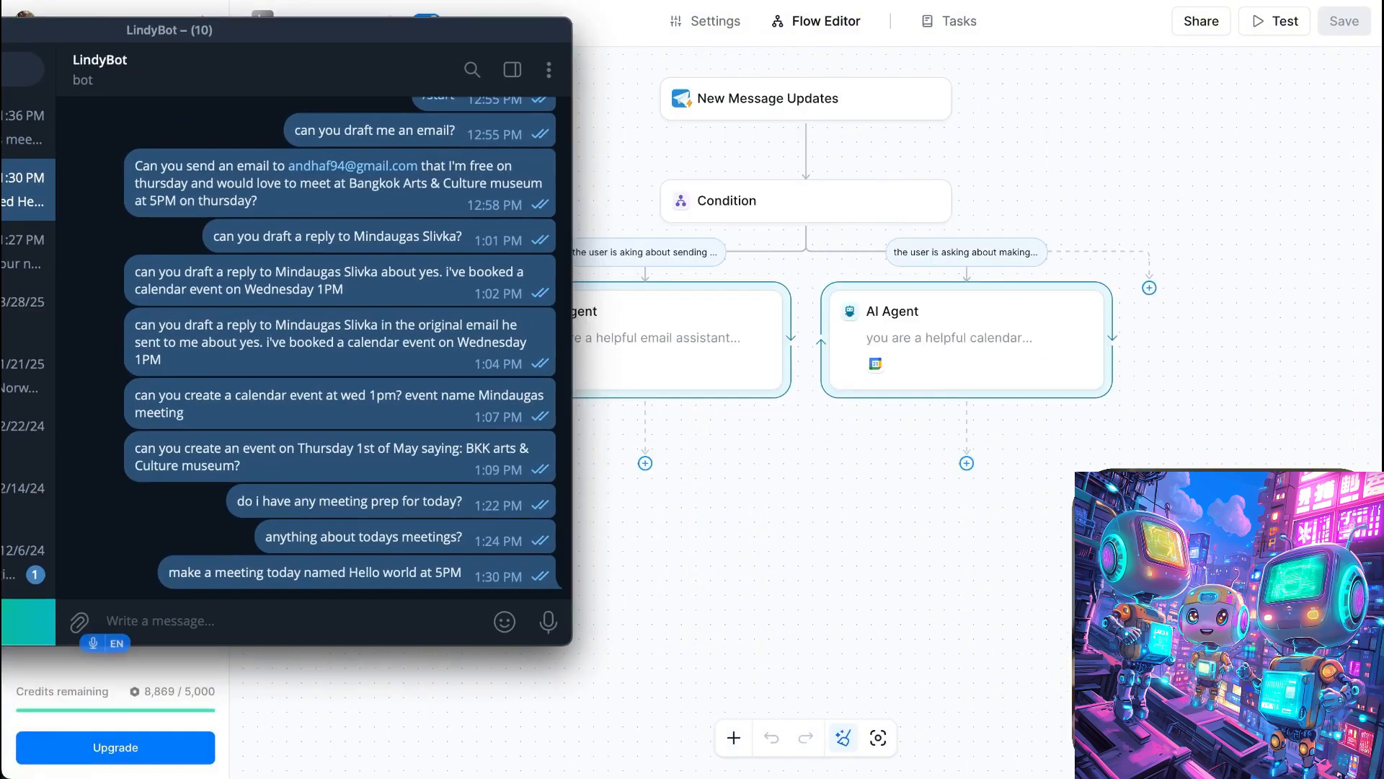
text(Can you draft an)
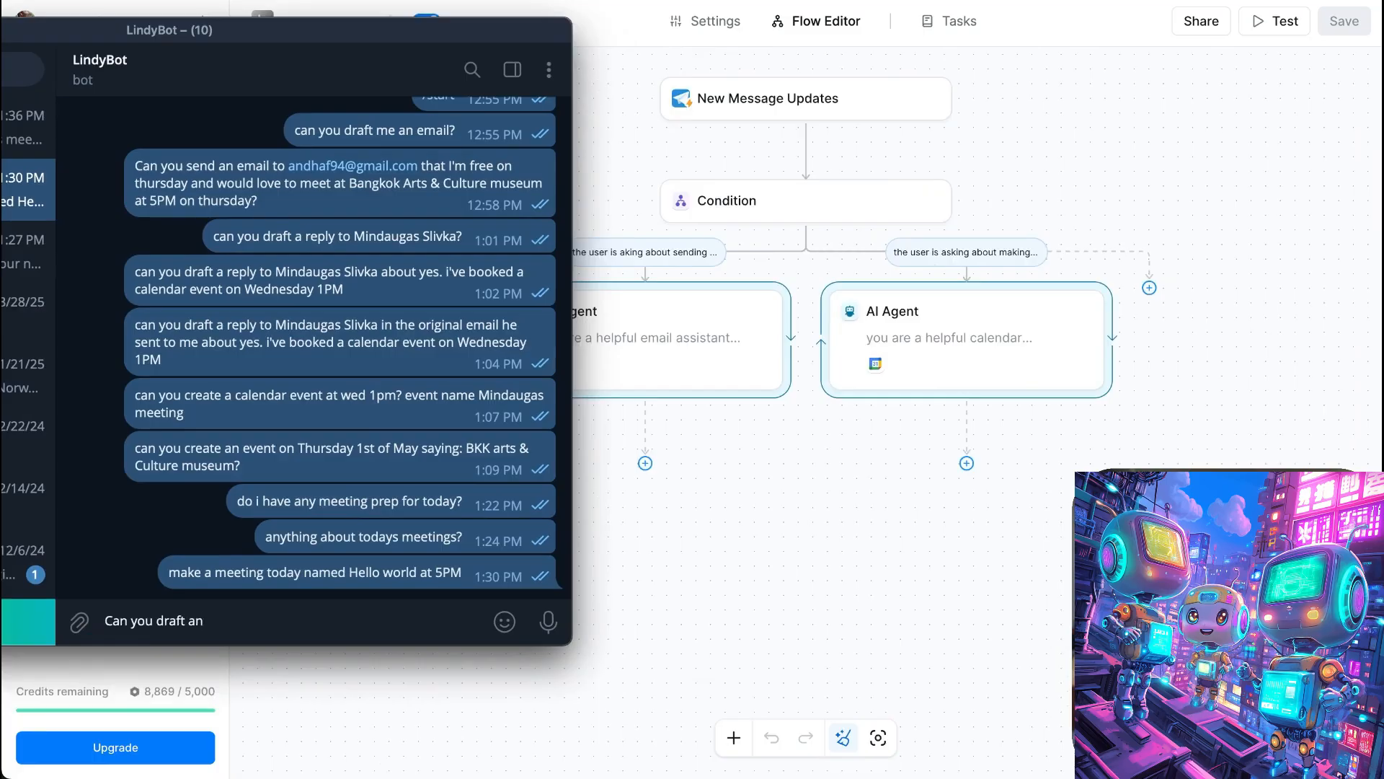
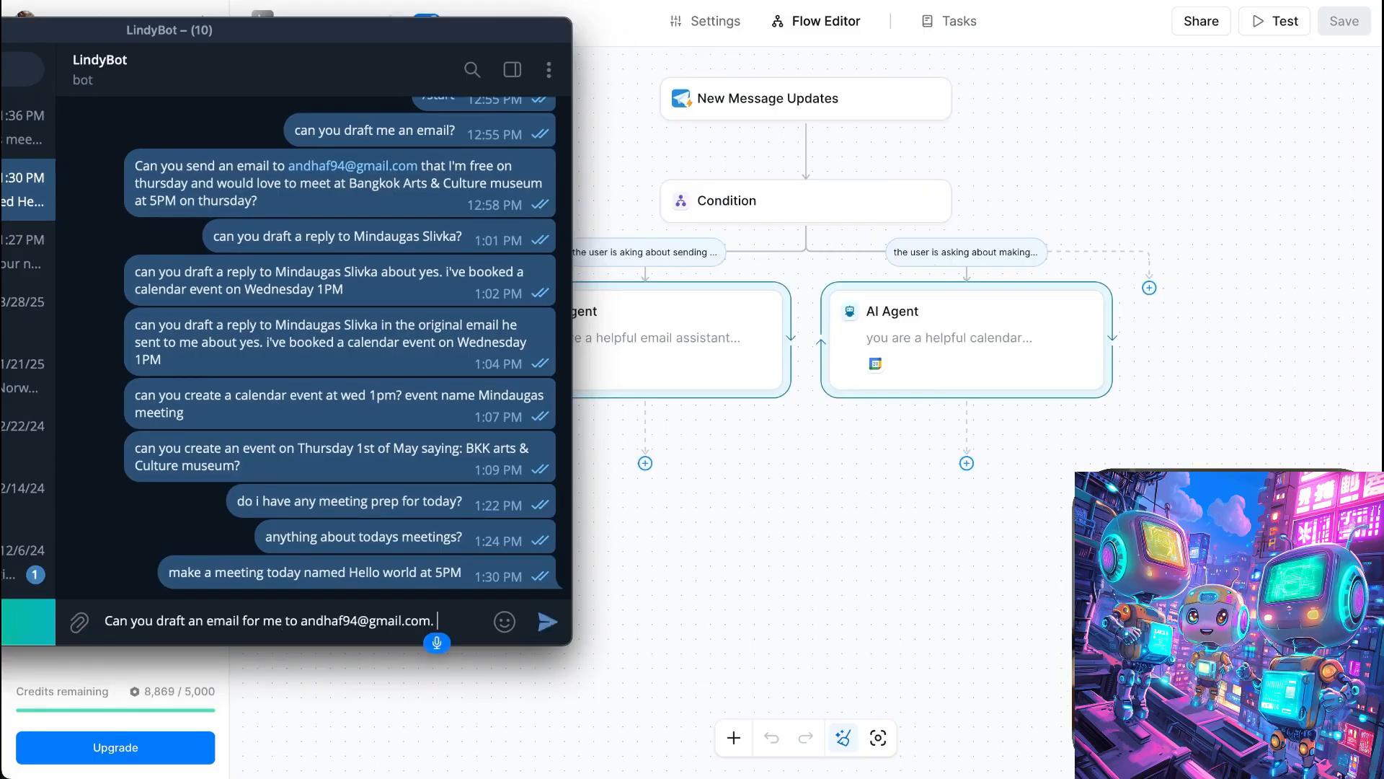
text( Say that I am cool with going to the bank)
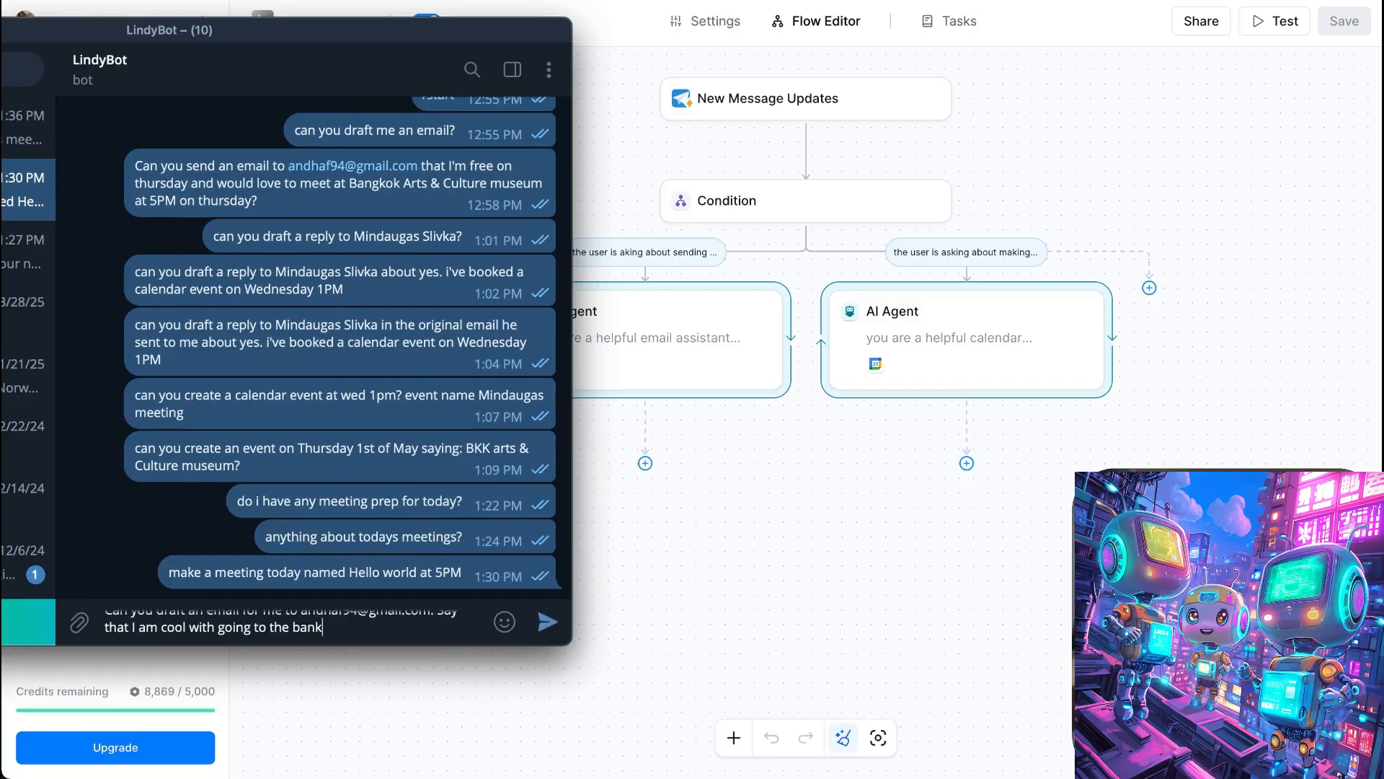
key(BackSpace)
key(BackSpace)
key(BackSpace)
key(BackSpace)
text(Bangkok arts and culture mus)
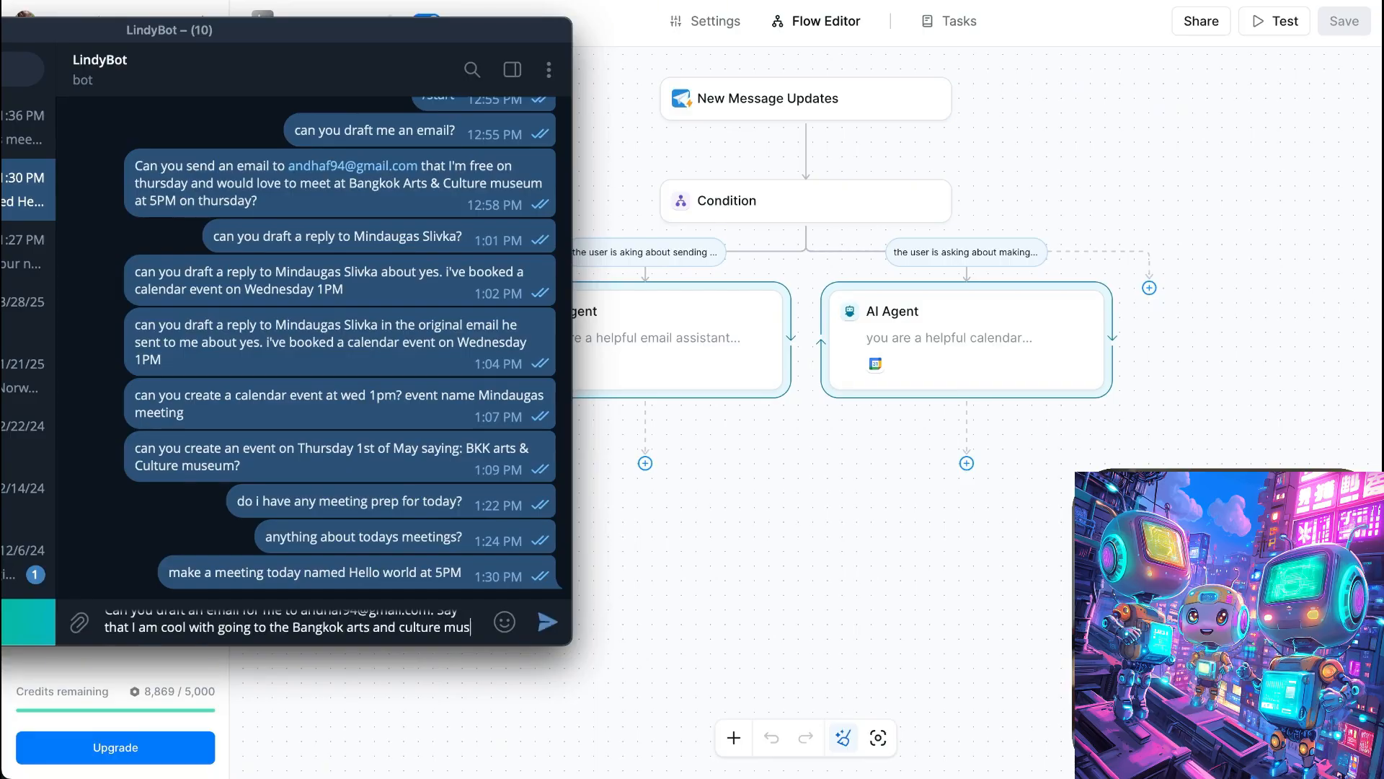
text(eum. at Thursday, May 1 )
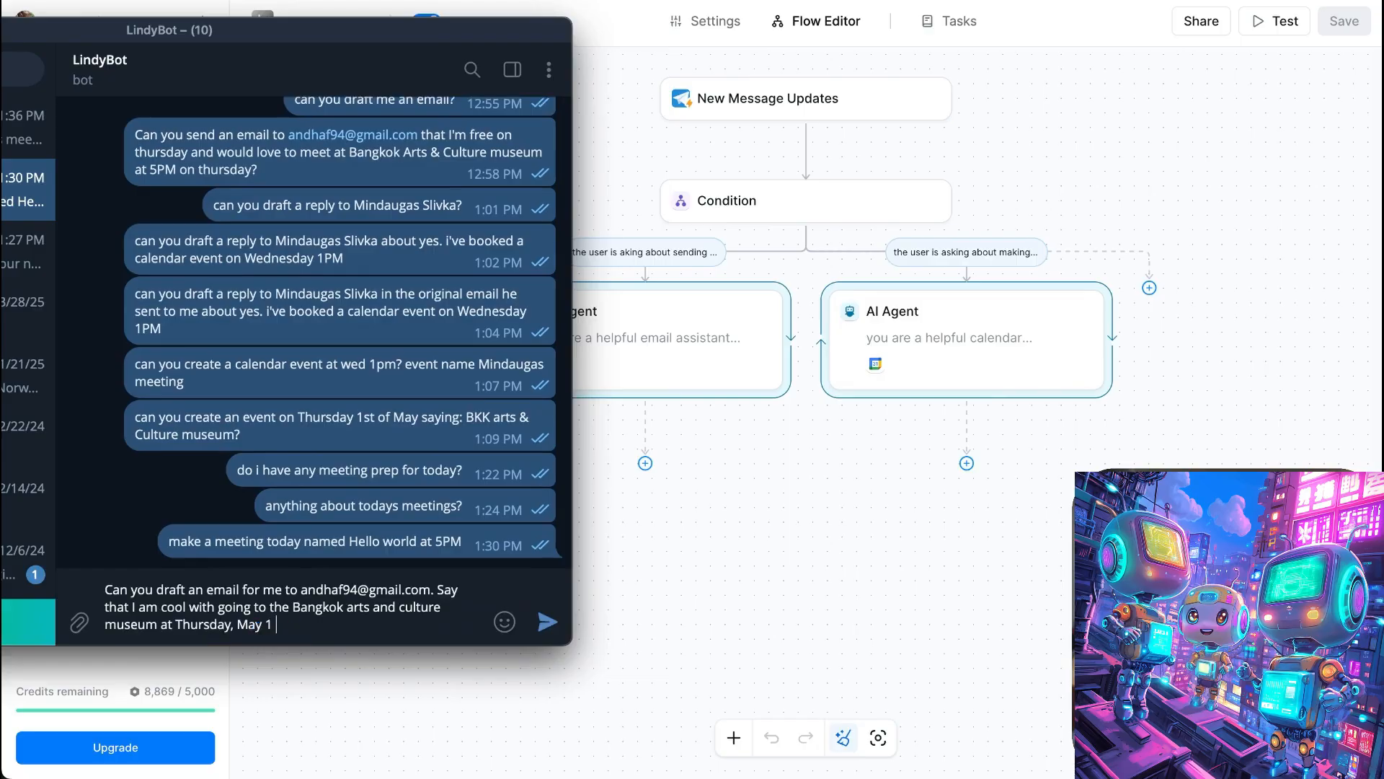
text(1st)
text( at 5 PM.)
key(Return)
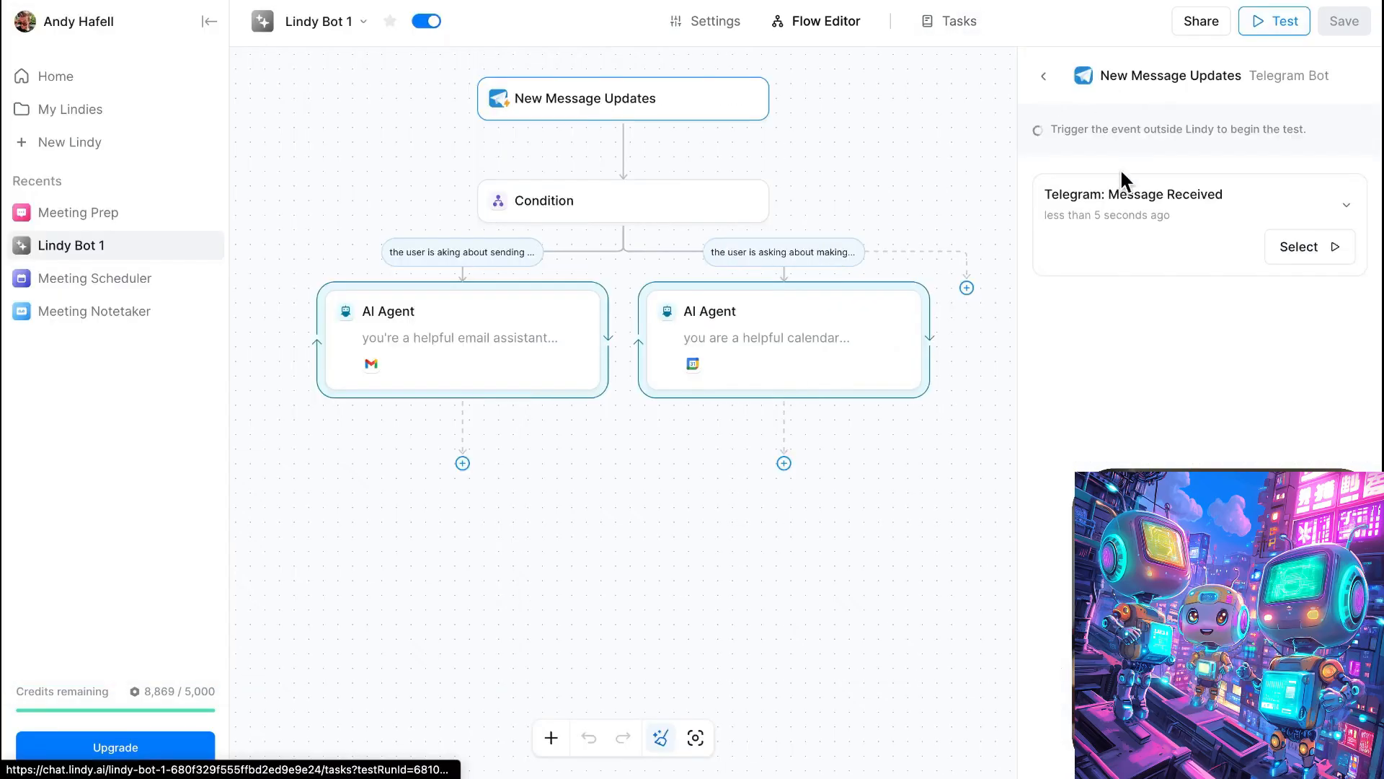
- Run the Lindy Bot 1 flow test using the Telegram message just received as the trigger event
click(961, 33)
click(892, 24)
click(1302, 247)
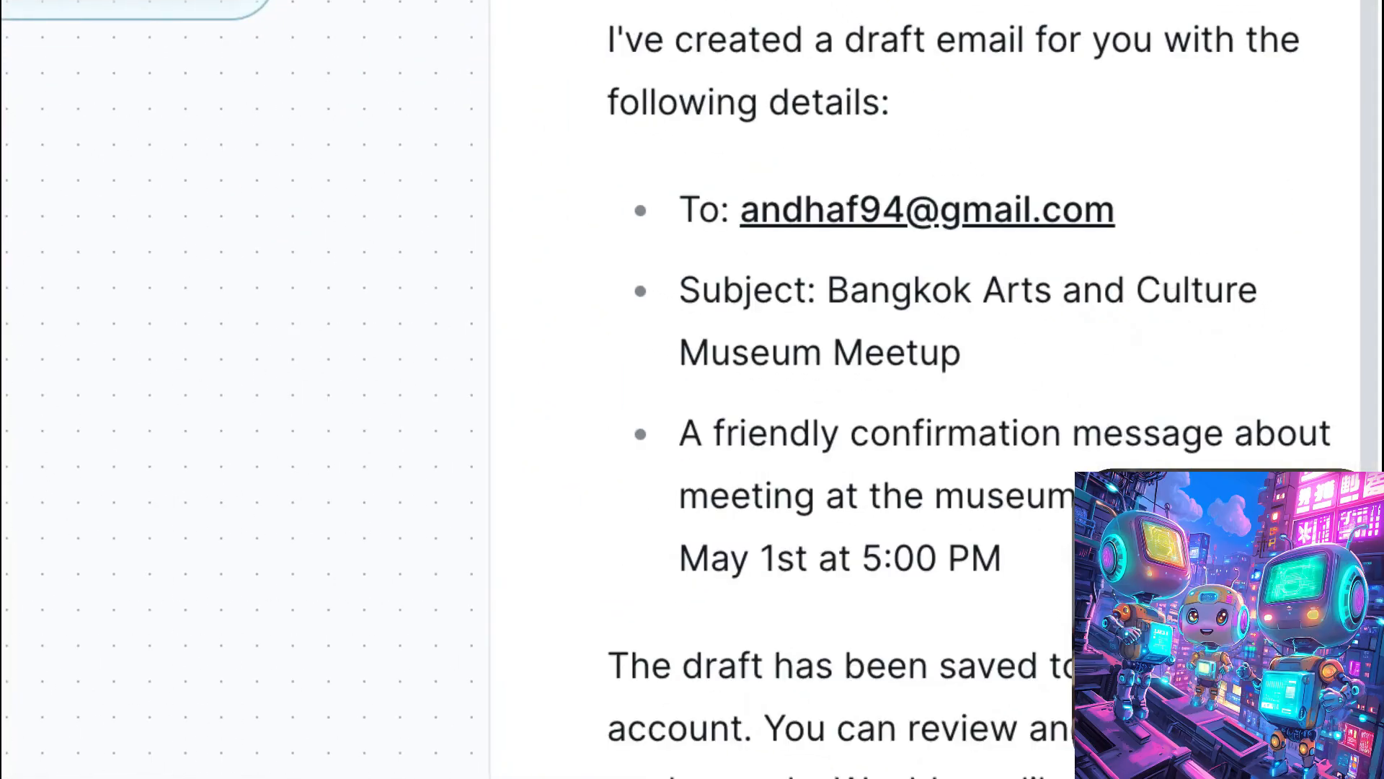
- Review the agent's summary of the drafted email and open the Drafts folder in Gmail to check it
scroll(1003, 479, up, 1)
scroll(1002, 480, down, 1)
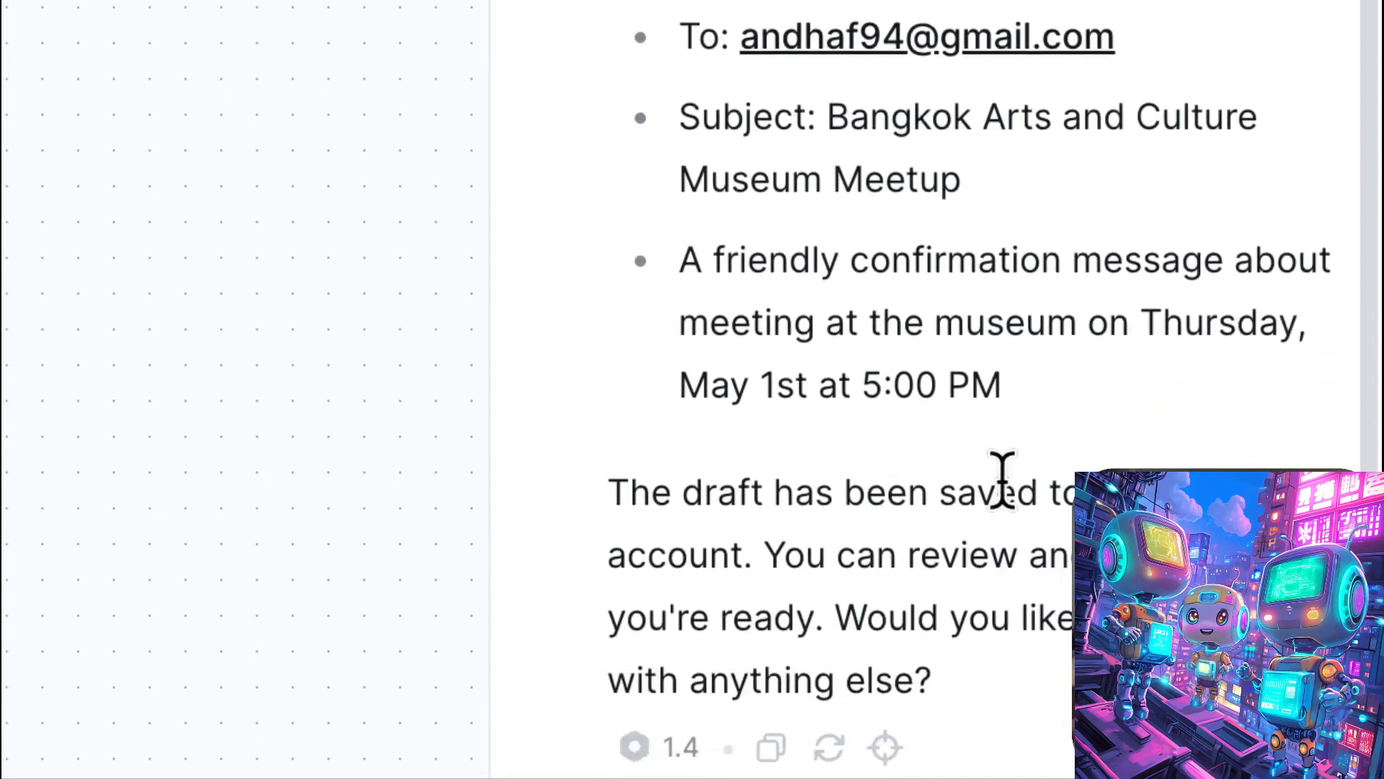
drag(682, 264, 1130, 411)
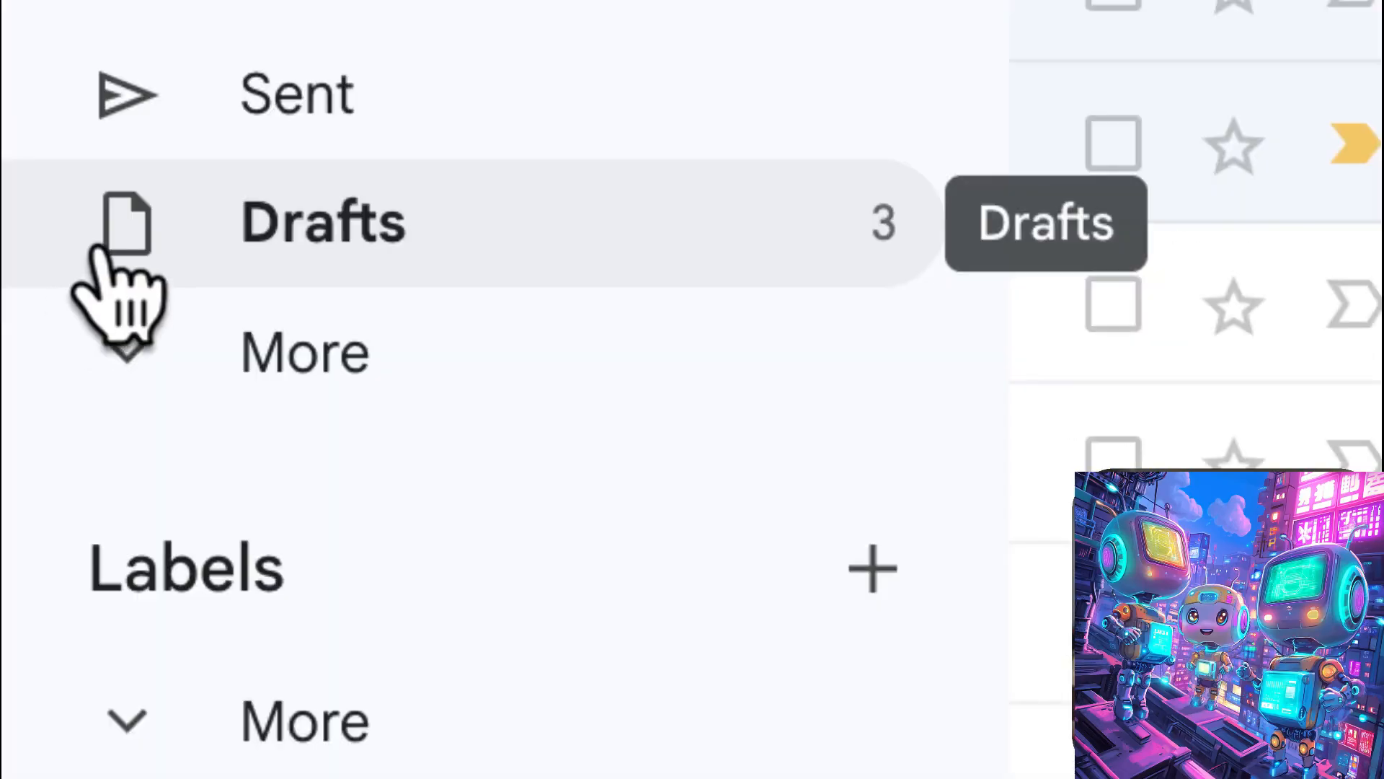
click(95, 246)
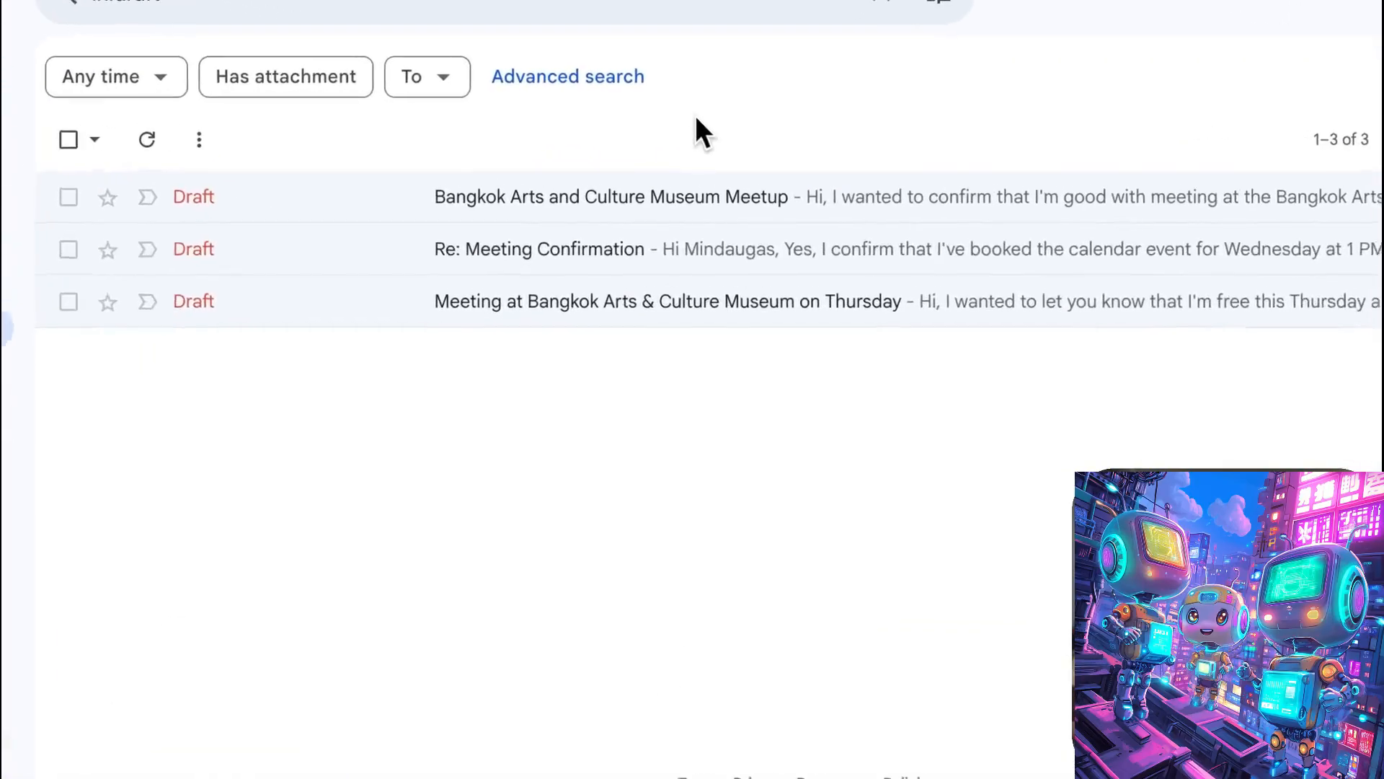
- Check the recipient, subject and text of the Bangkok Arts and Culture Museum Meetup draft, then close it
click(641, 210)
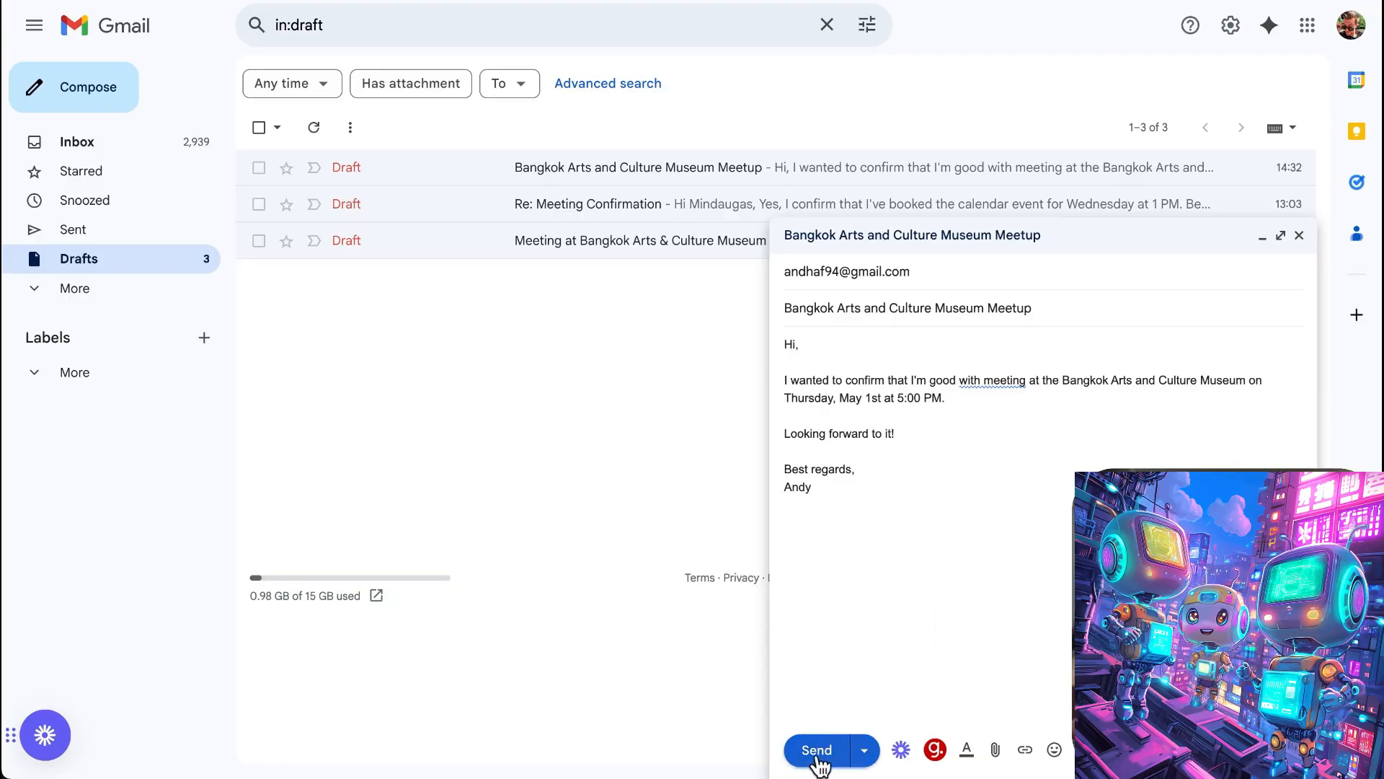
click(1300, 236)
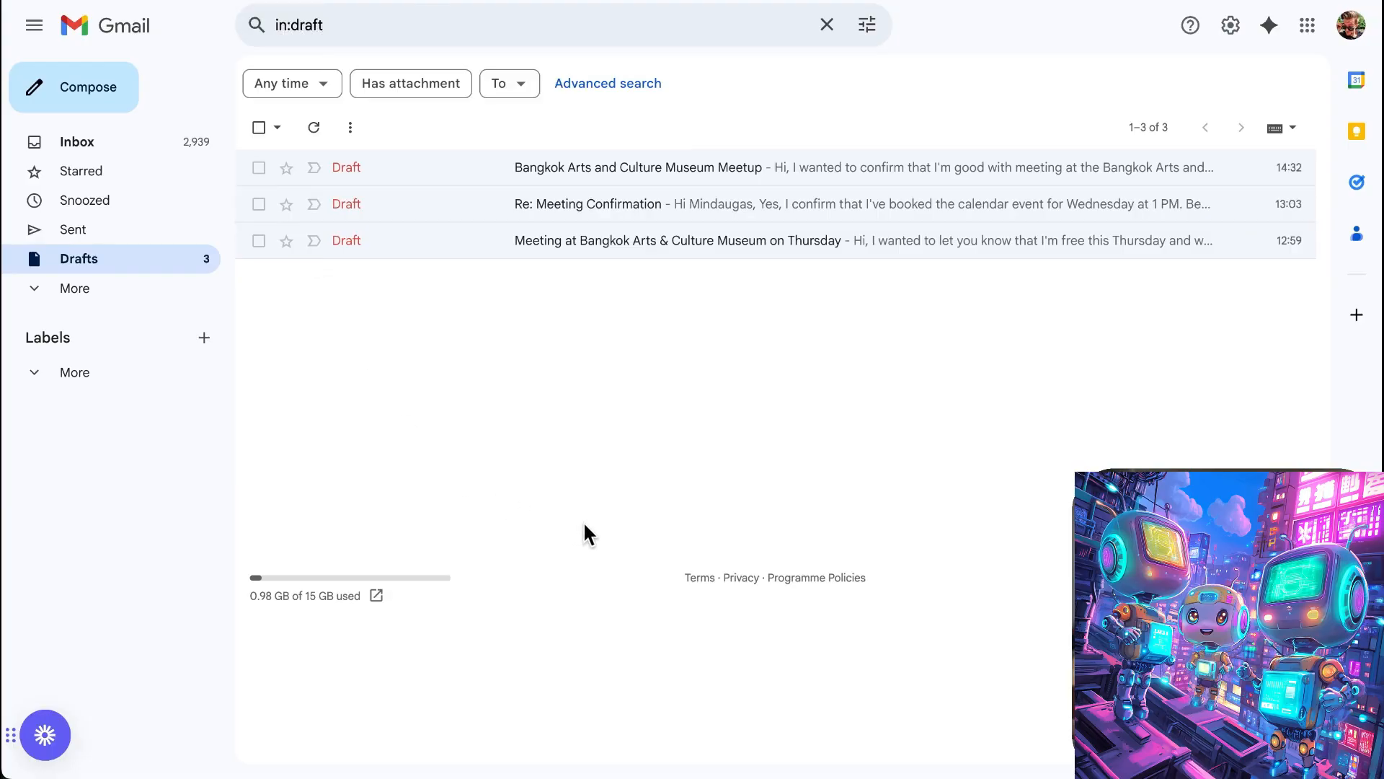
- Switch to Telegram and ask LindyBot to create a calendar event on May 1 at 5PM called BKK arts and culture museum
key(alt+Tab)
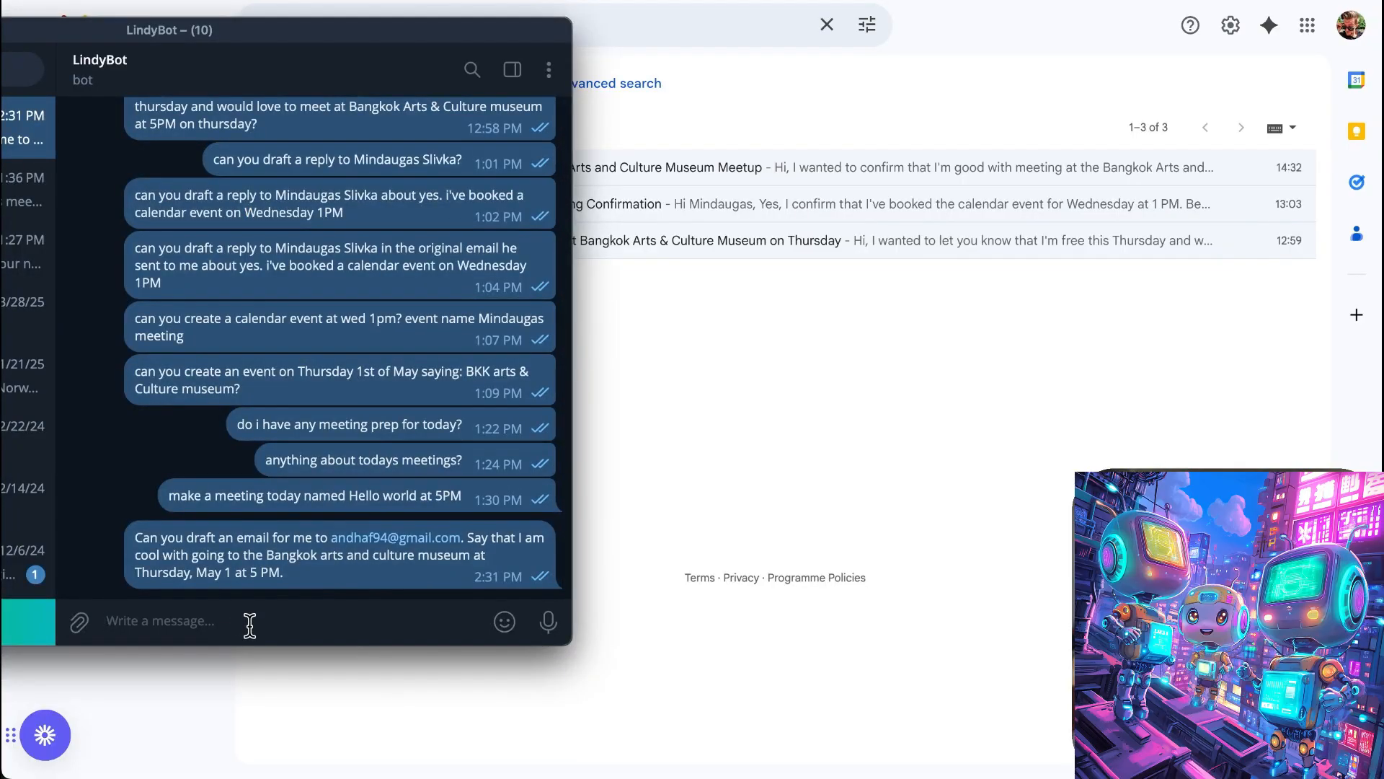
text(can you create ma a calendar event at May 1 at 5PM called BKK arts and culture museum?)
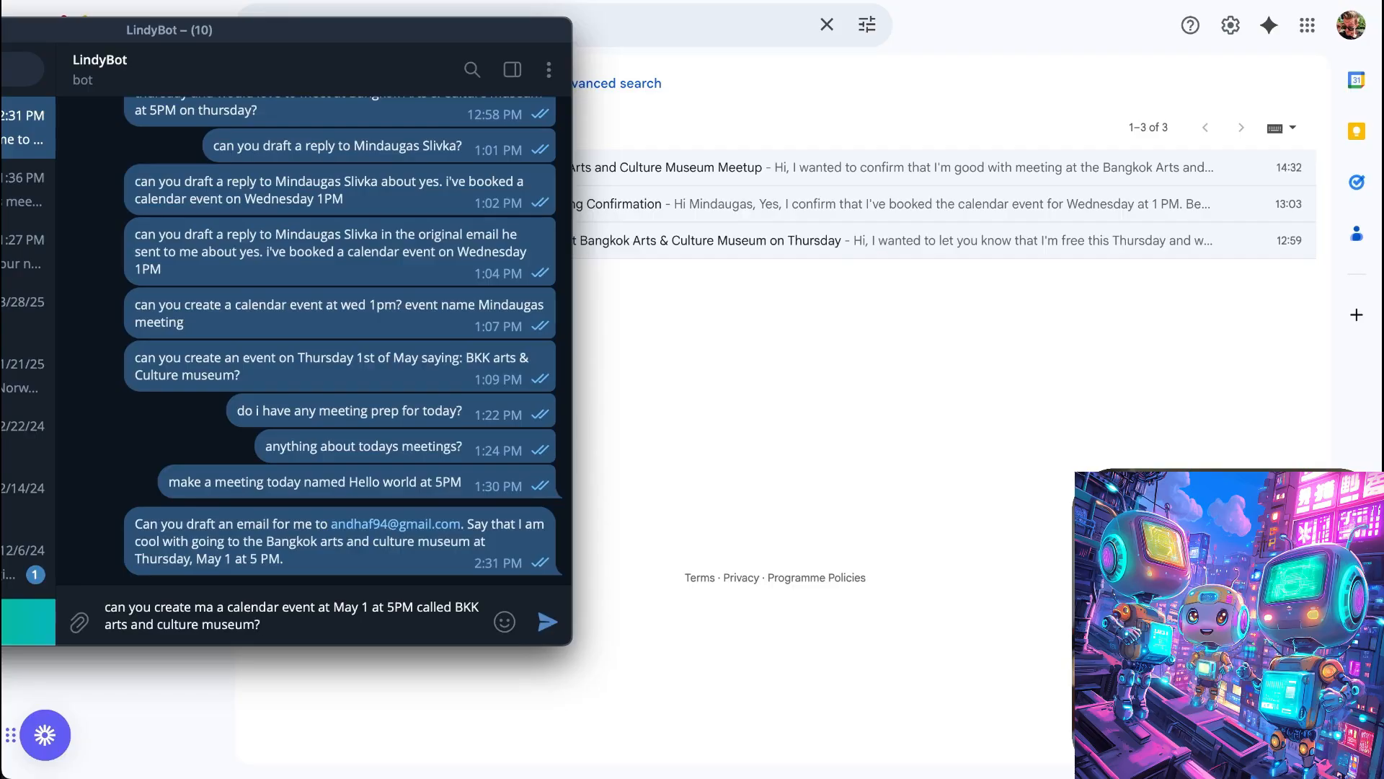
key(Return)
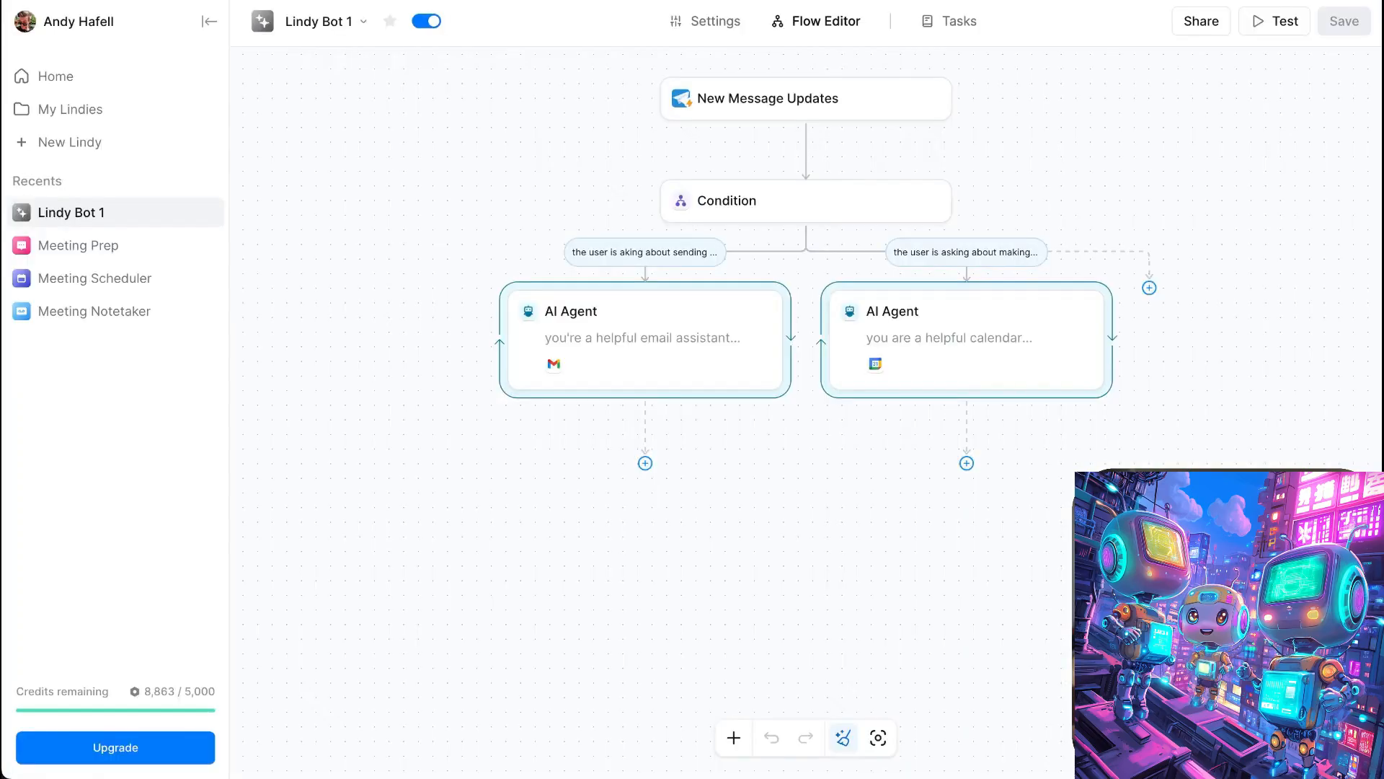
- Run the Lindy Bot 1 flow test with the new Telegram message, review the museum email draft task and return to the flow editor
click(1319, 249)
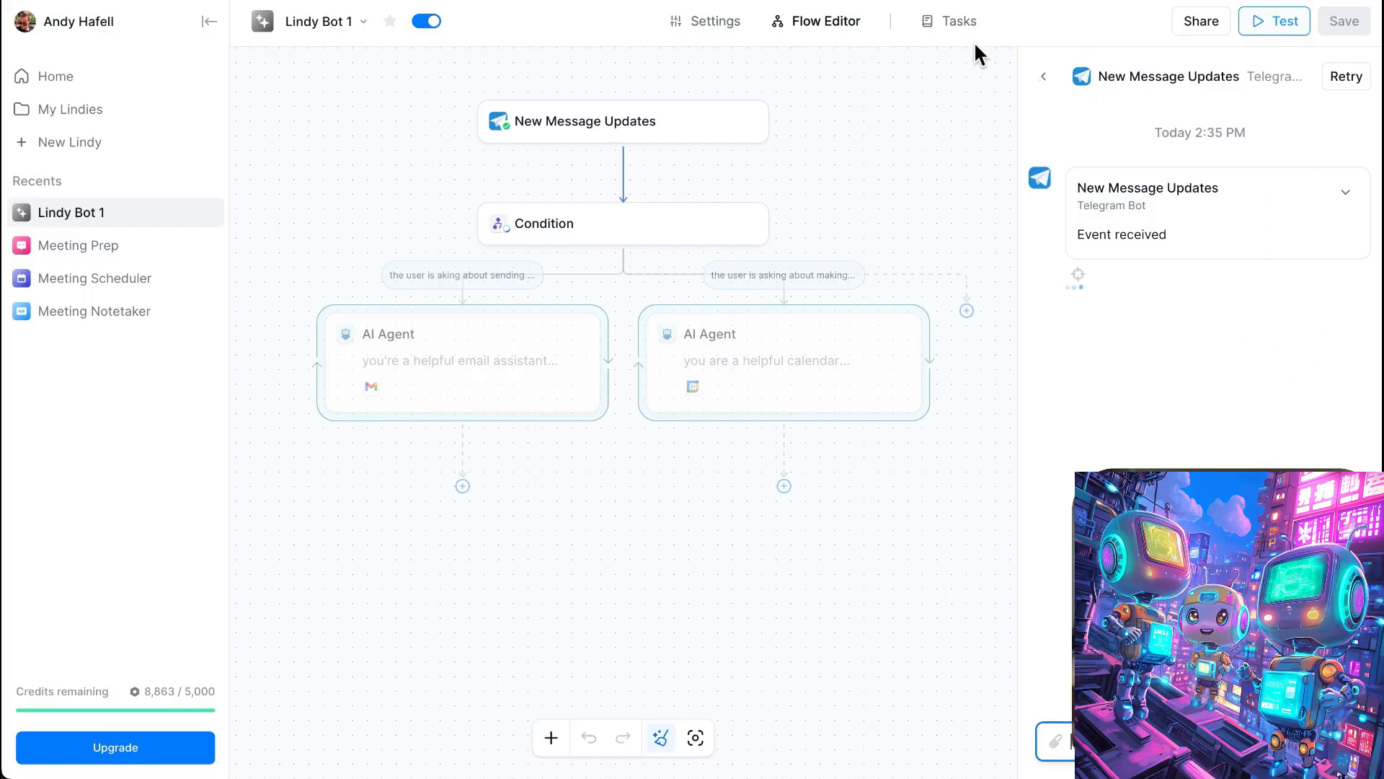
click(961, 22)
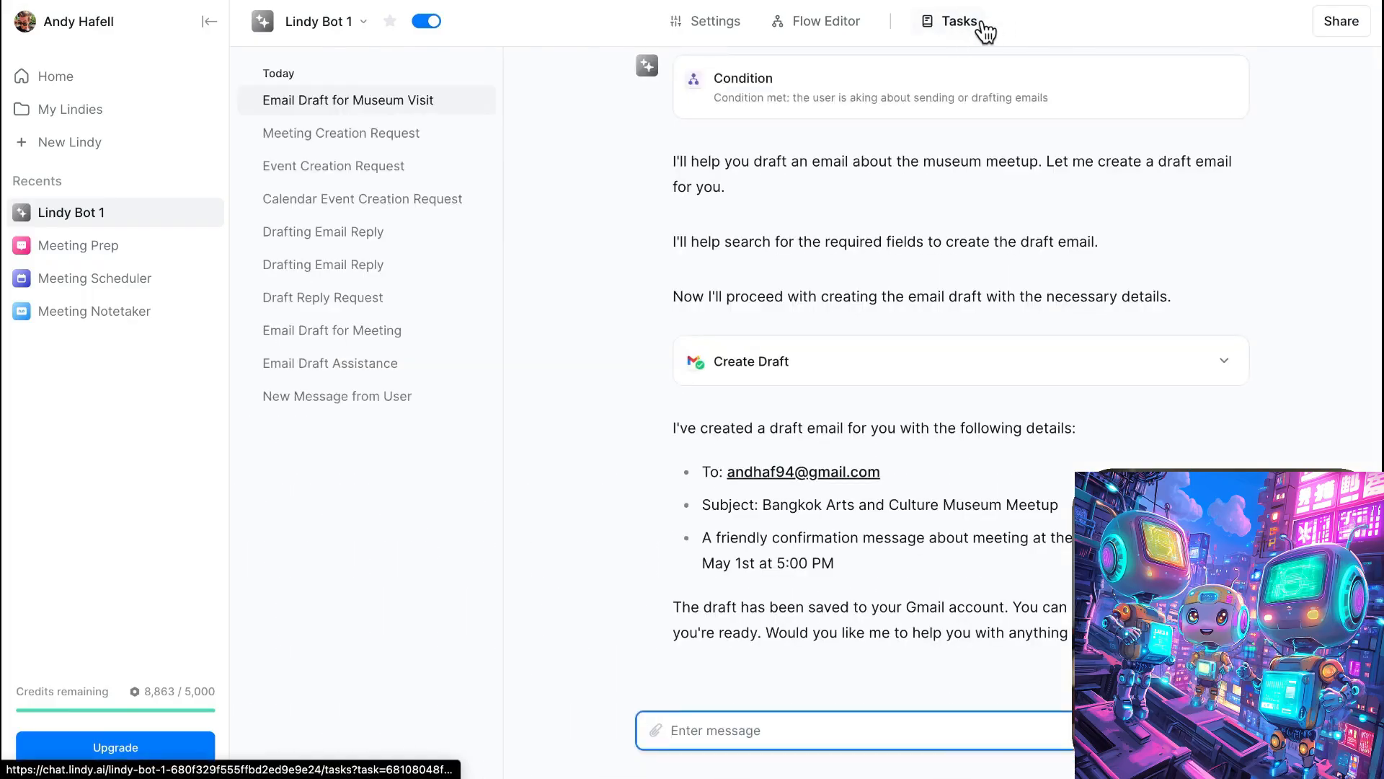
scroll(717, 202, up, 3)
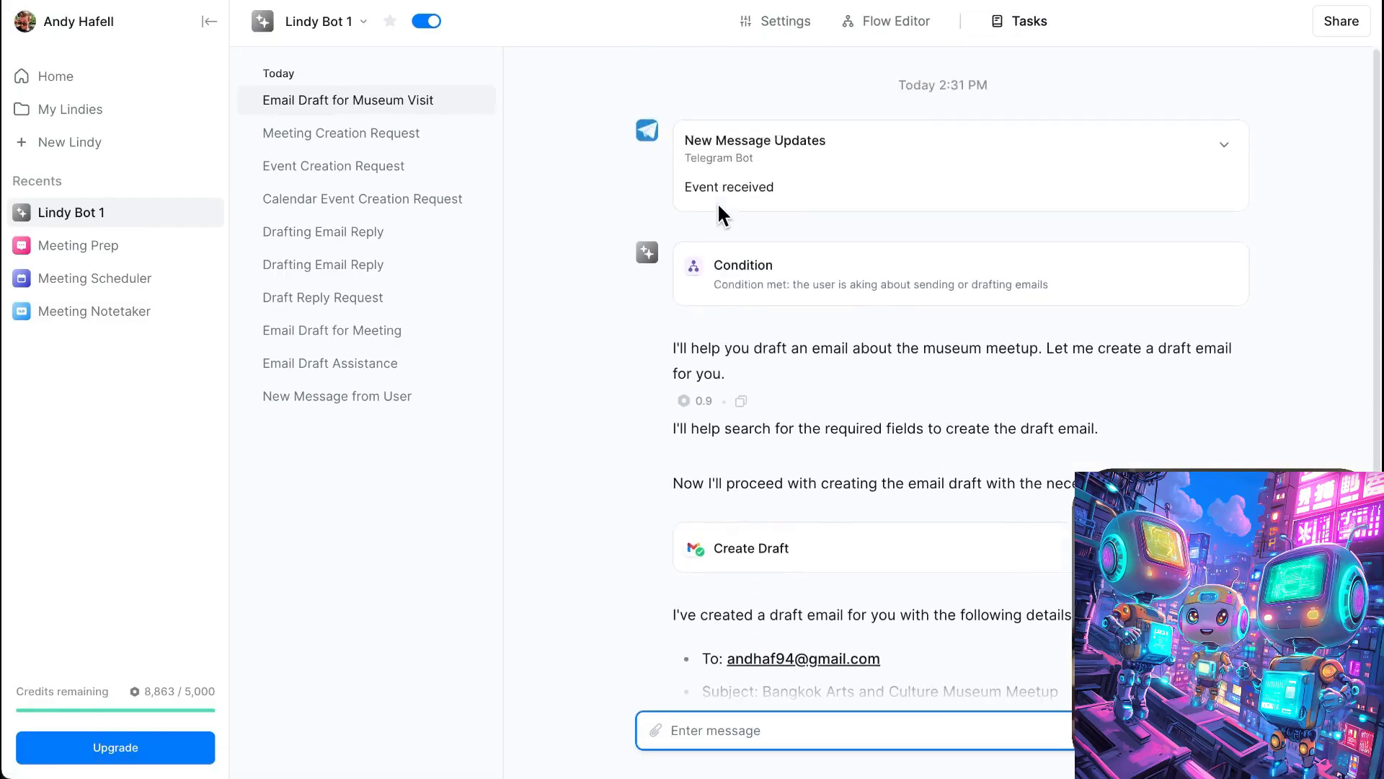
scroll(800, 223, down, 3)
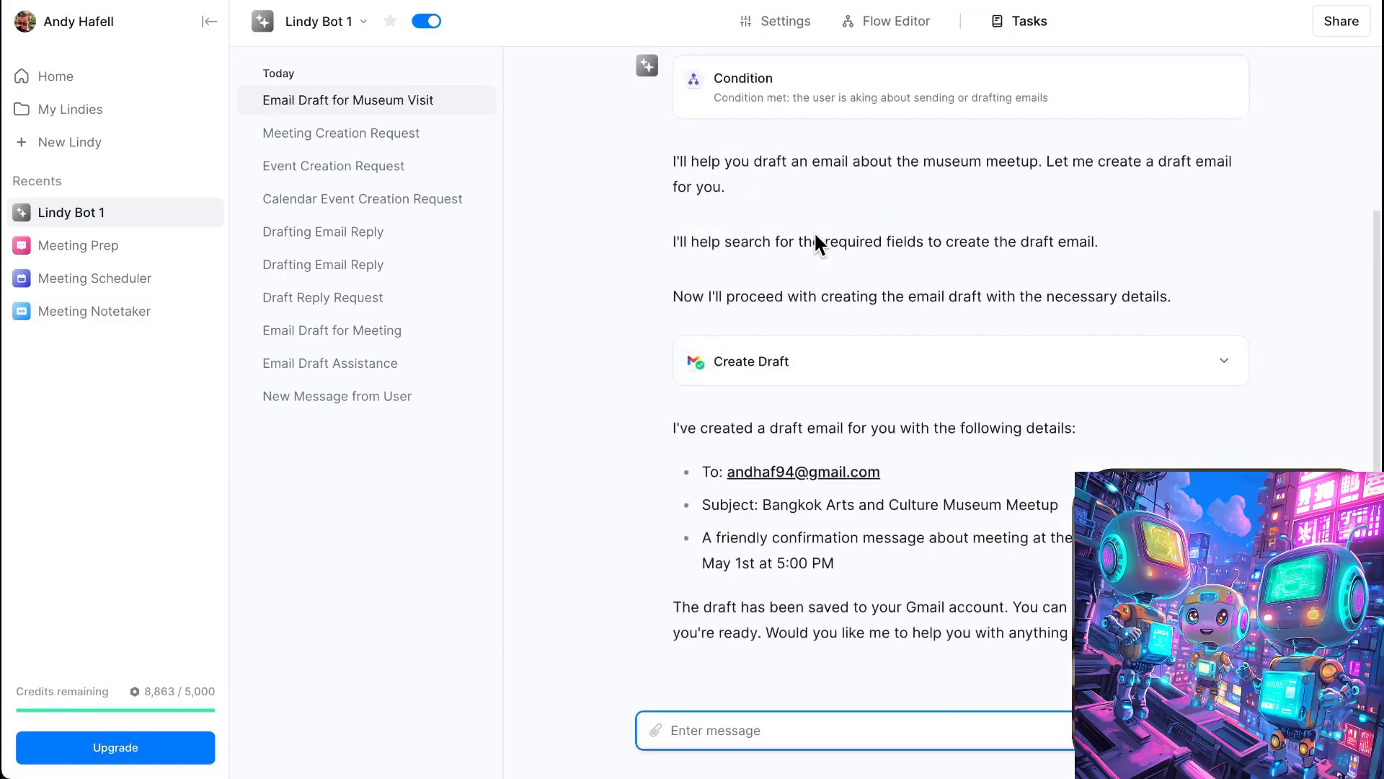
click(923, 30)
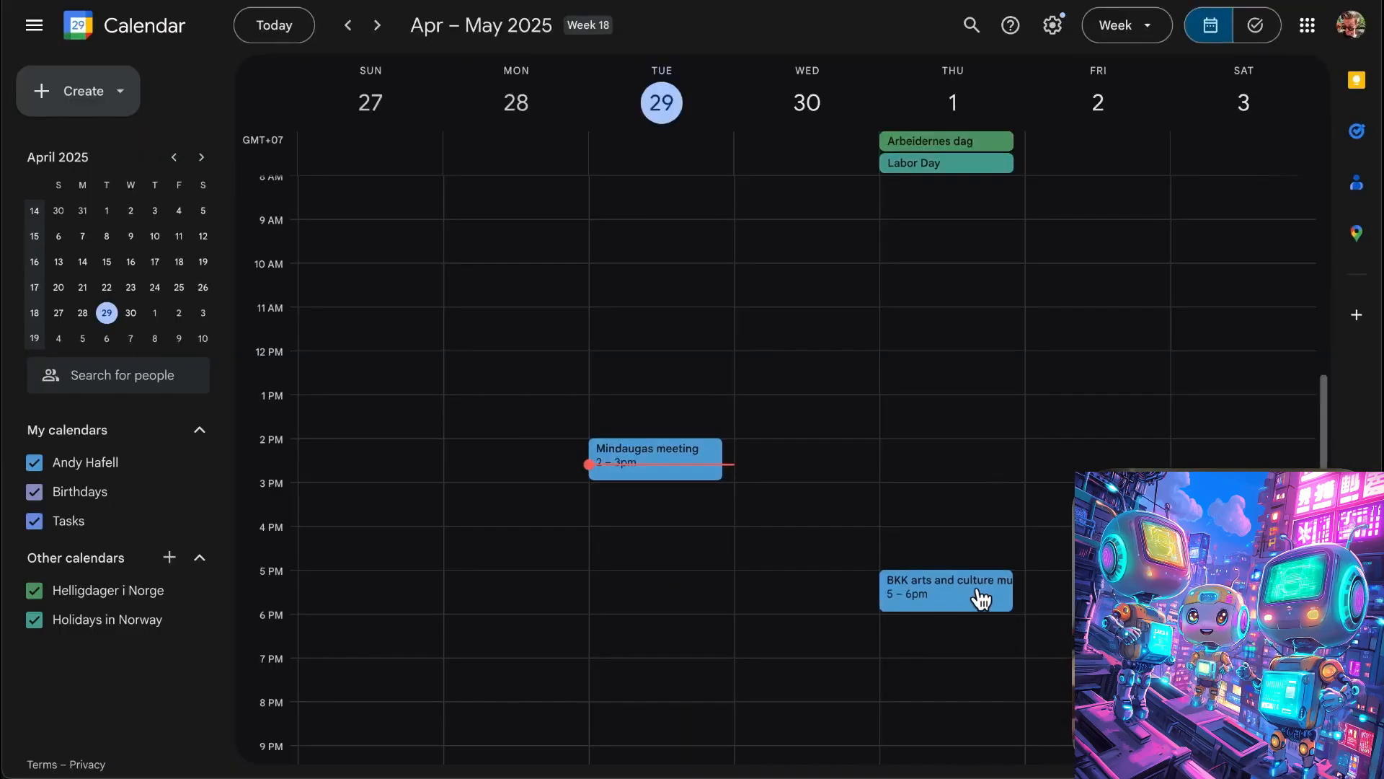
- Check the title of the BKK arts and culture museum event on Thursday, May 1 in Google Calendar
click(982, 599)
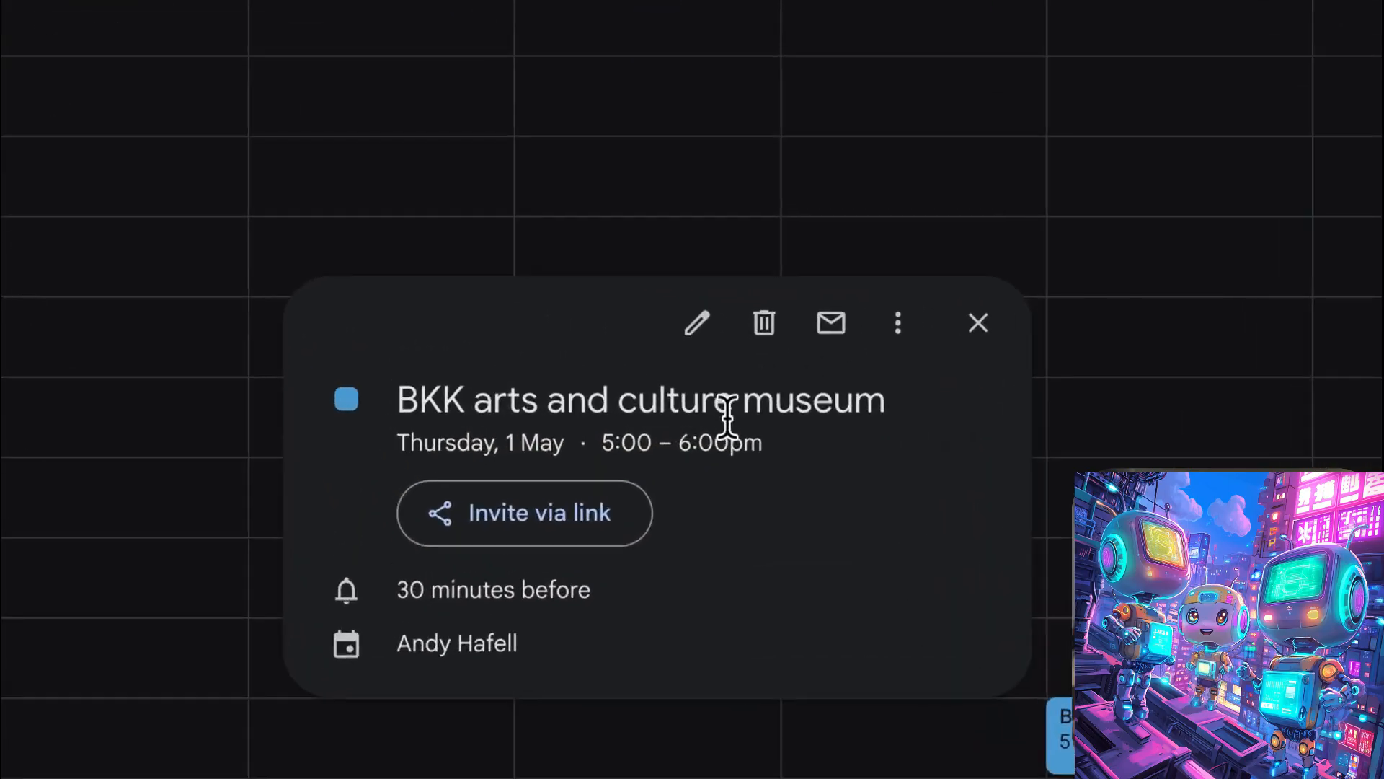
drag(420, 396, 923, 411)
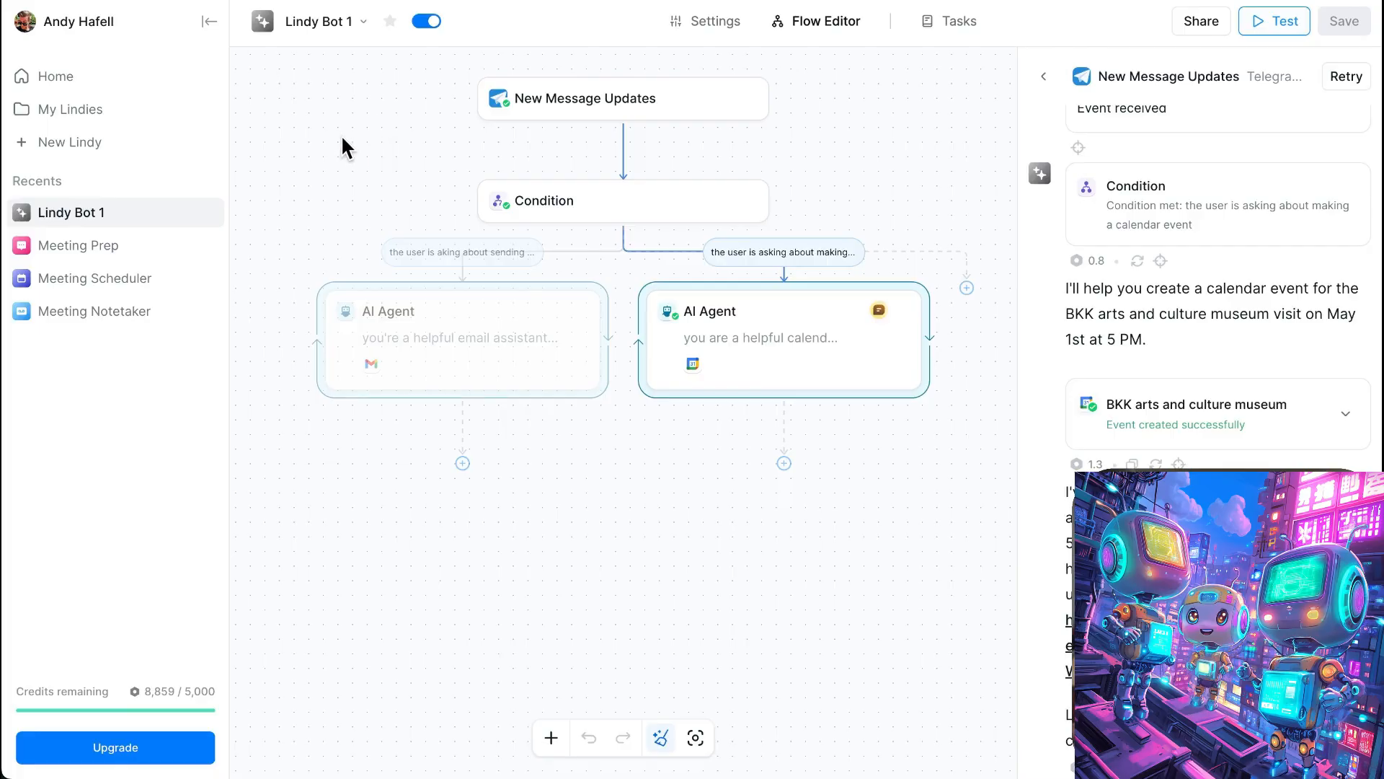
- Review the agent's email summary in Lindy and check the matching museum meetup draft in Gmail's Drafts folder
drag(682, 263, 1132, 411)
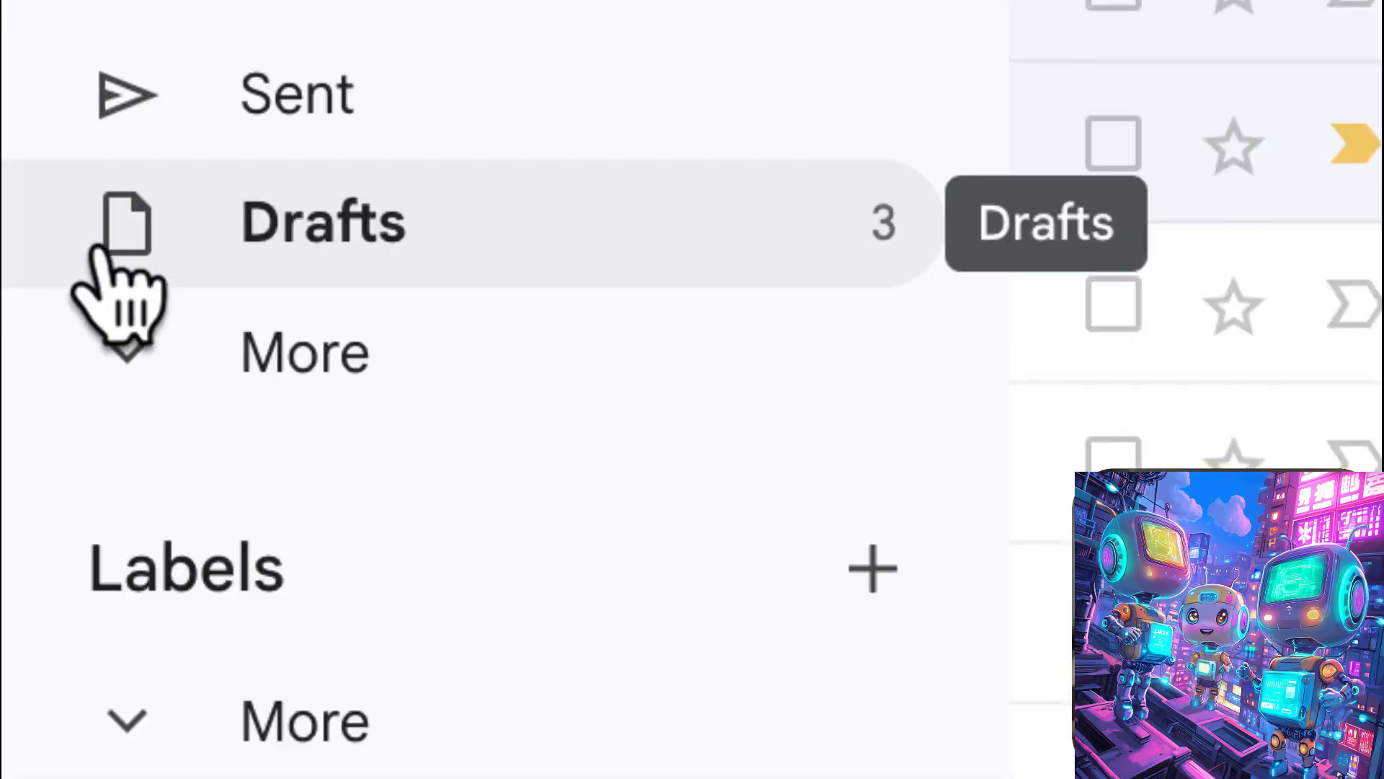
click(101, 252)
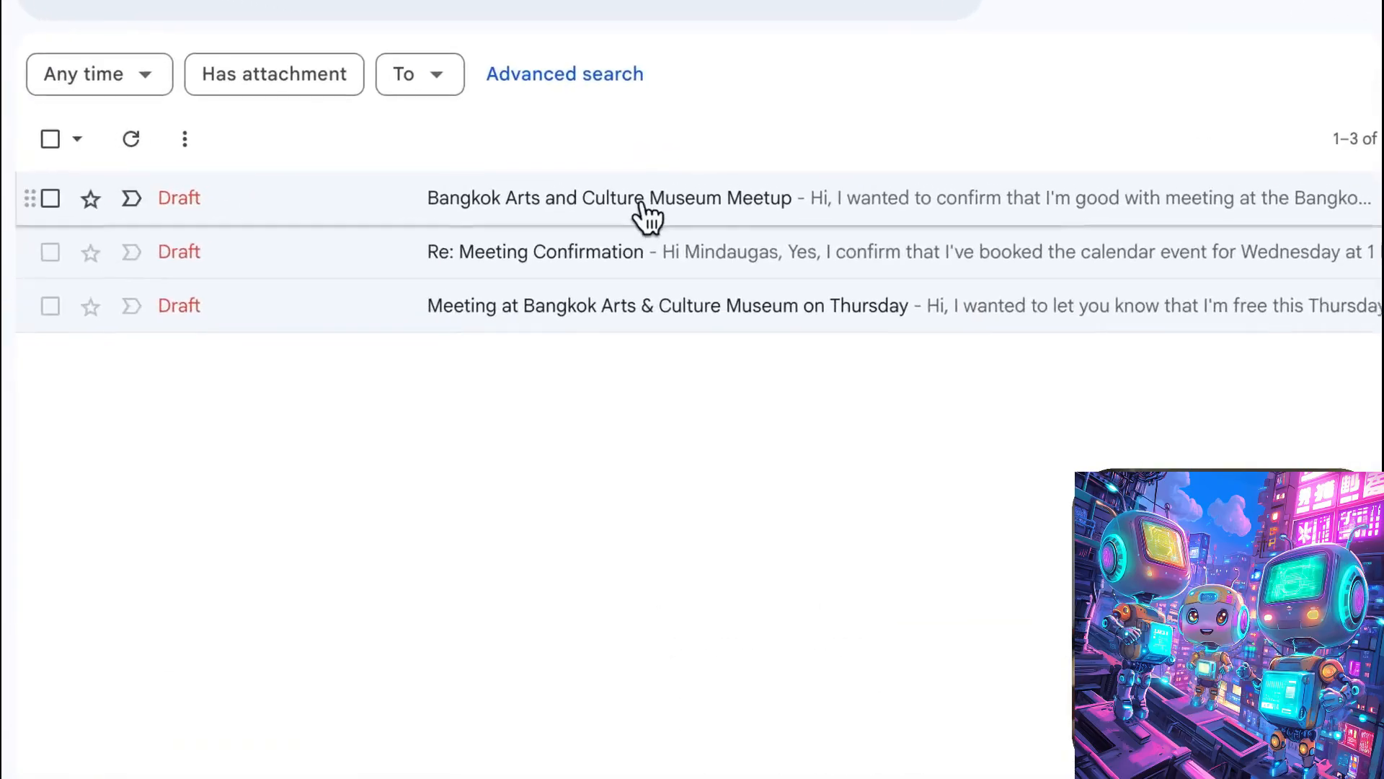
click(642, 210)
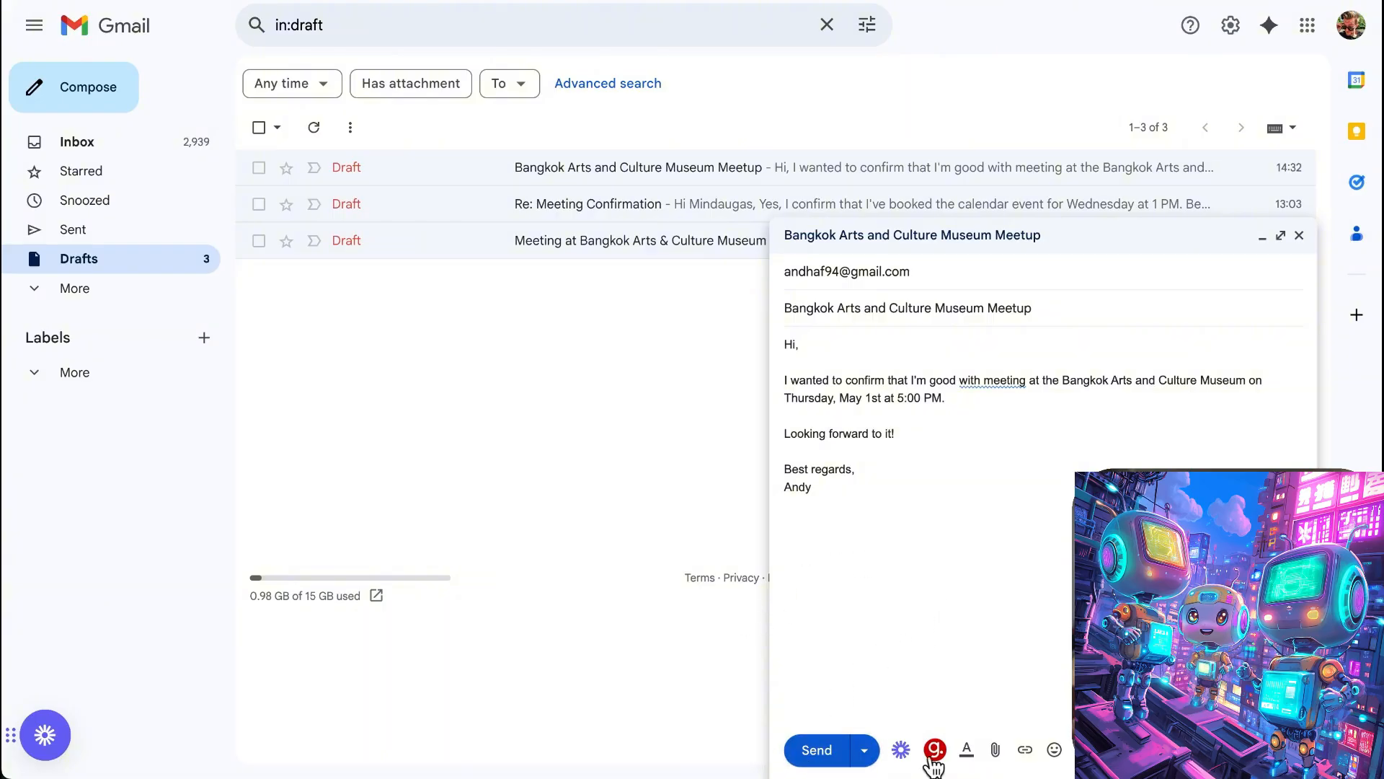
click(1300, 237)
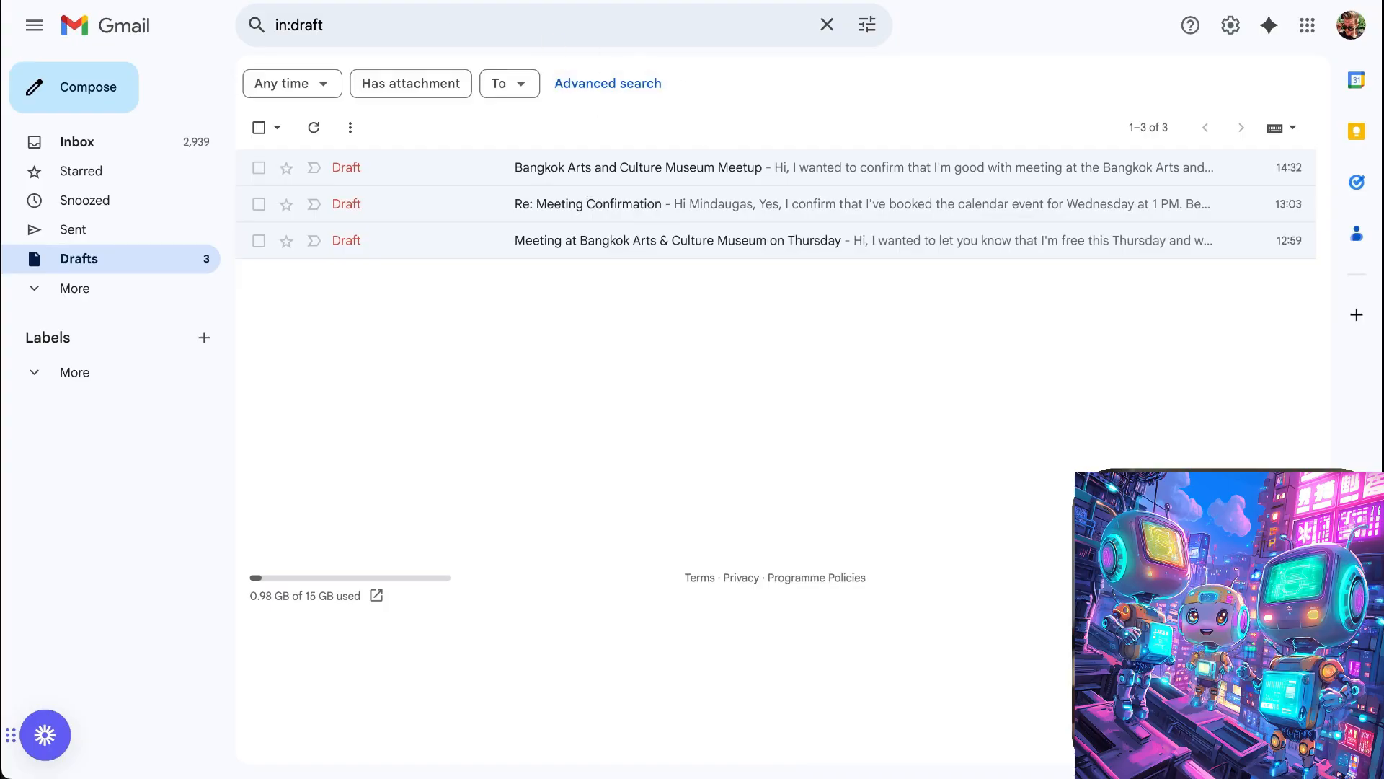
- Return to the LindyBot chat and request a May 1, 5PM calendar event called BKK arts and culture museum
key(alt+Tab)
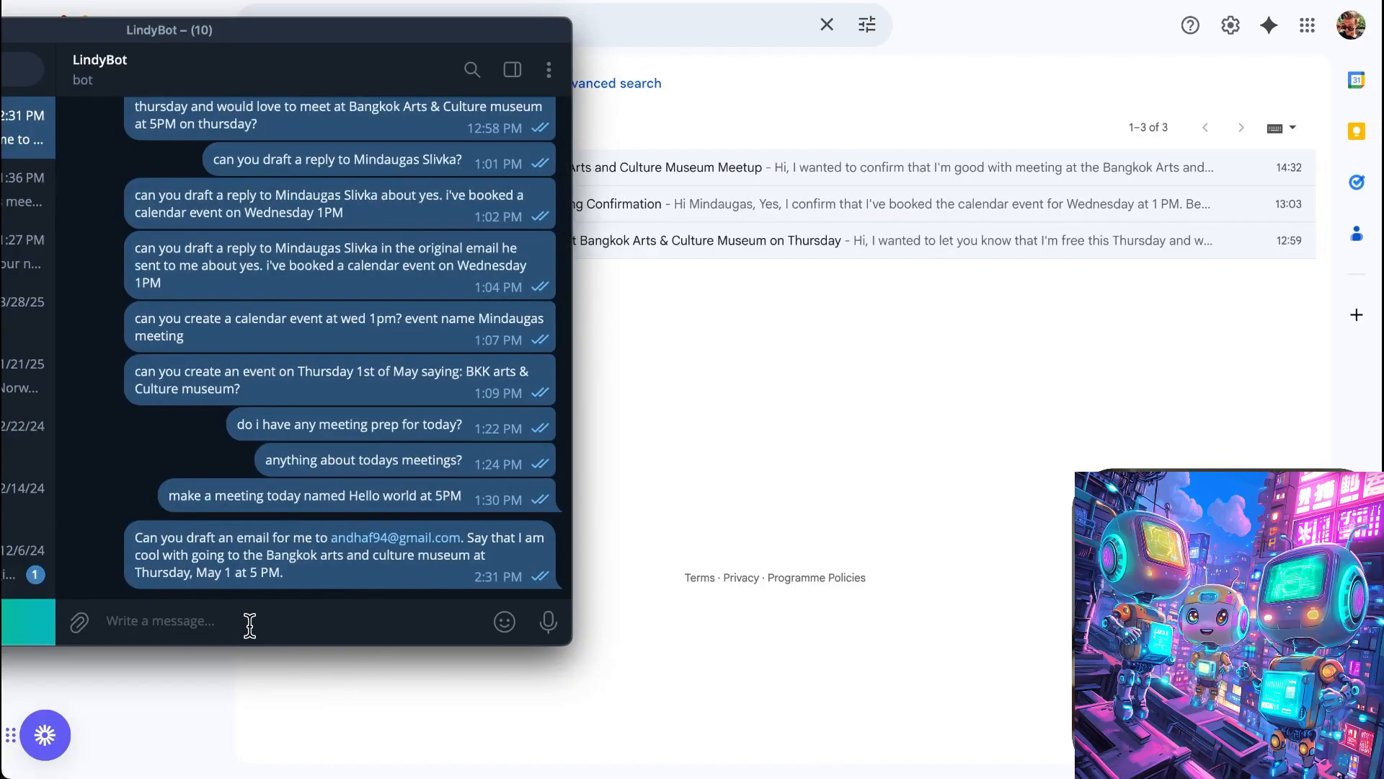
text(can you create ma a calendar event at May 1 at 5PM called BKK arts and culture museum?)
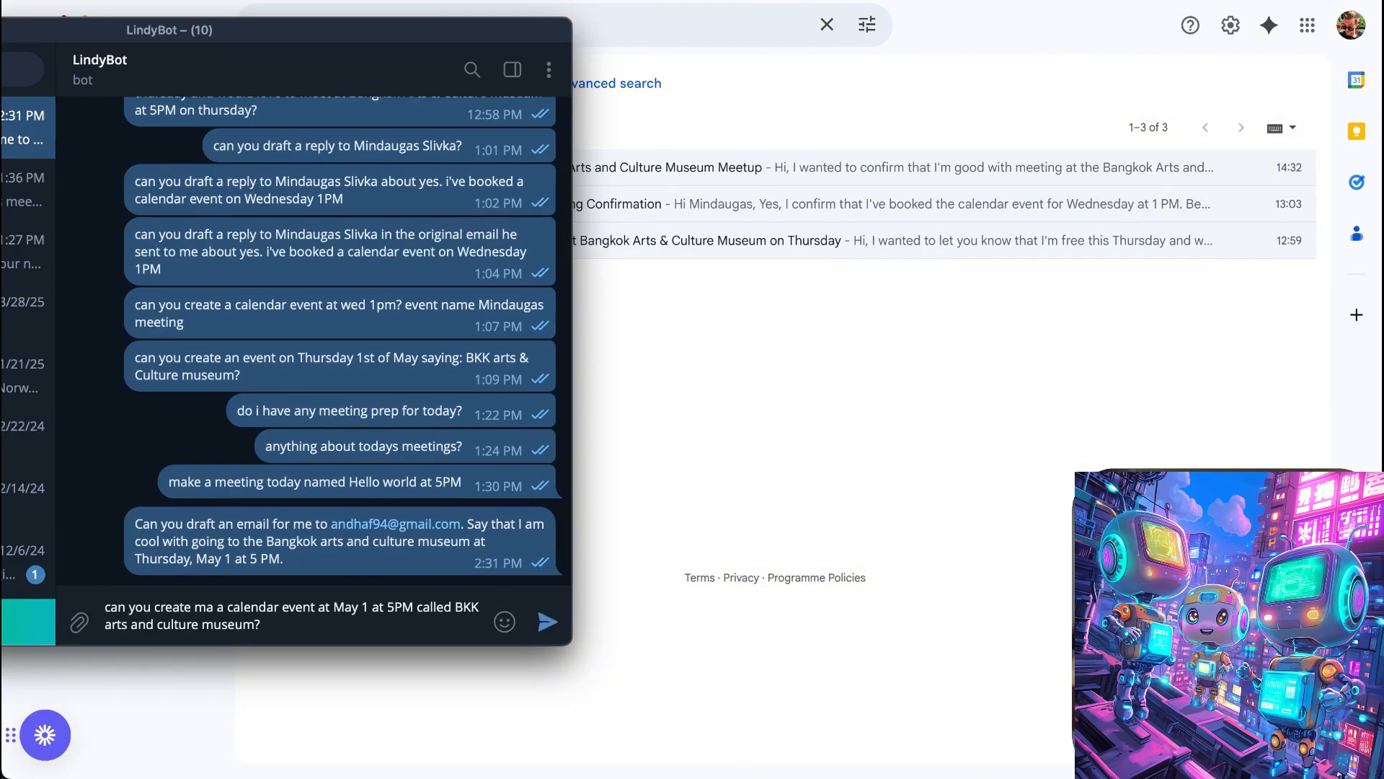
key(Return)
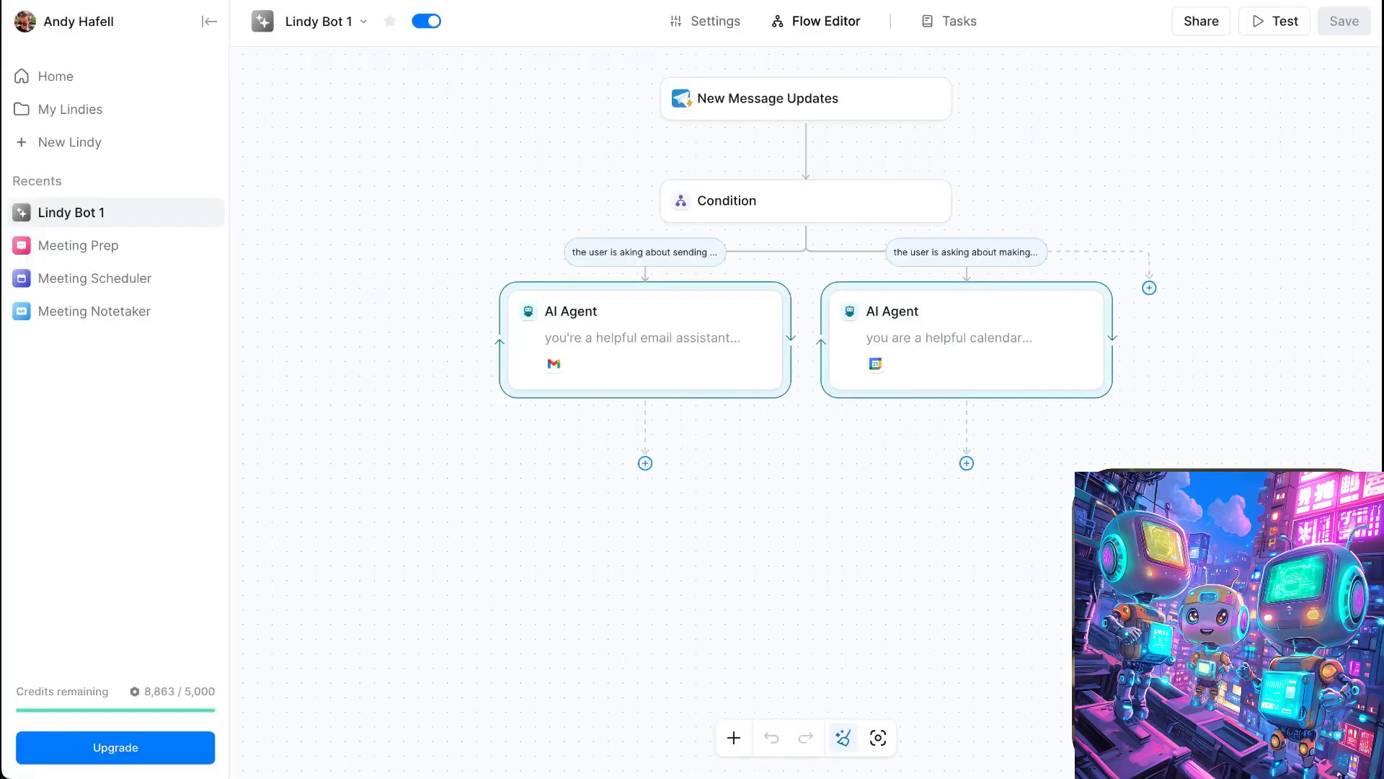
- Test the Lindy Bot 1 flow with the received calendar request, look through the latest task log and go back to the flow editor
click(1274, 21)
click(1314, 248)
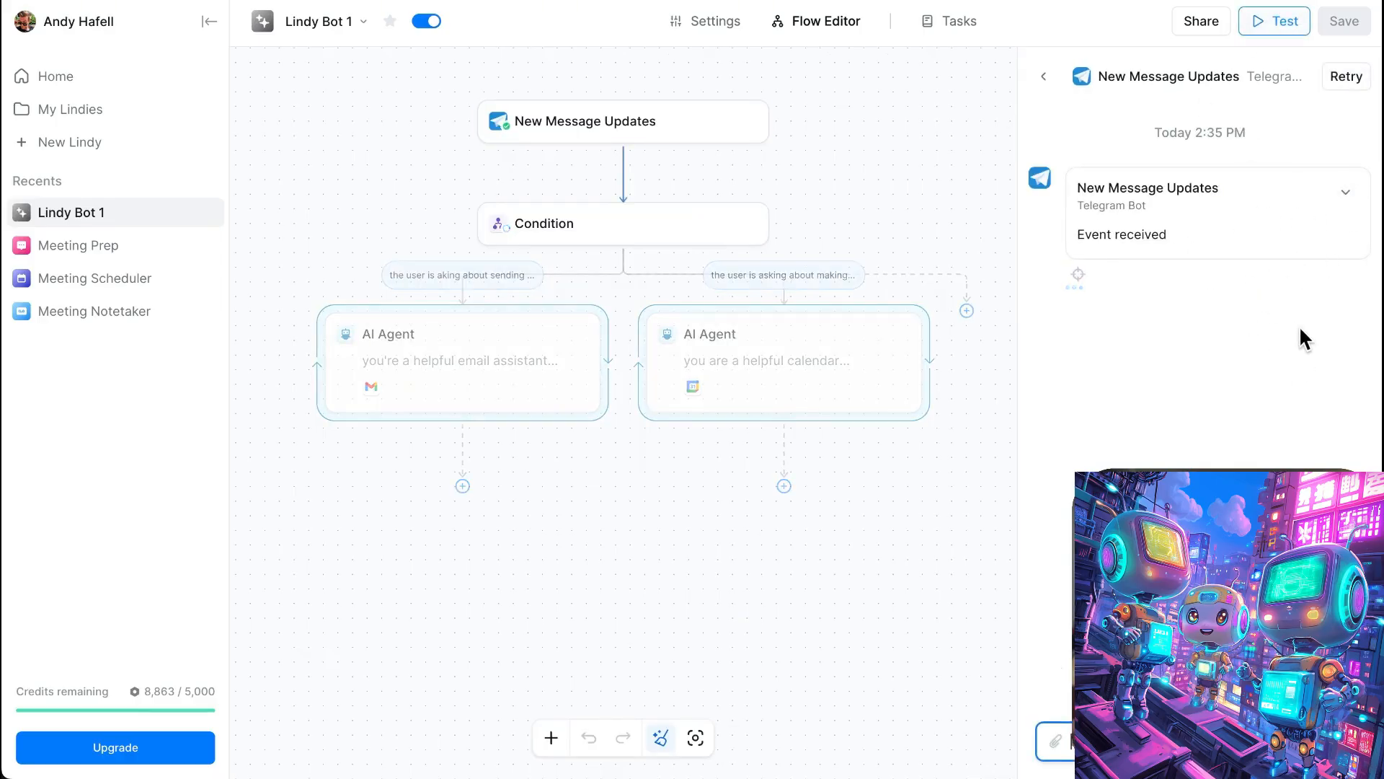
click(957, 29)
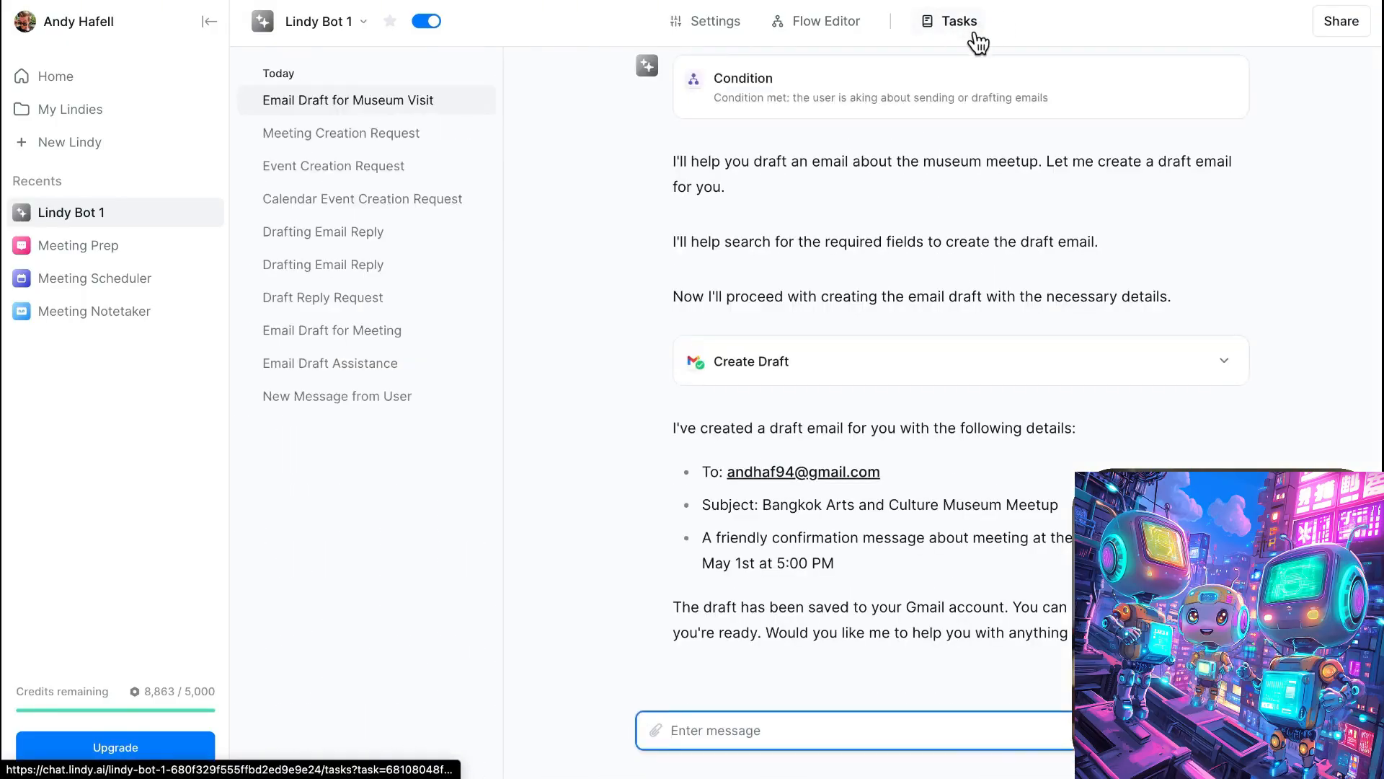
scroll(717, 202, up, 3)
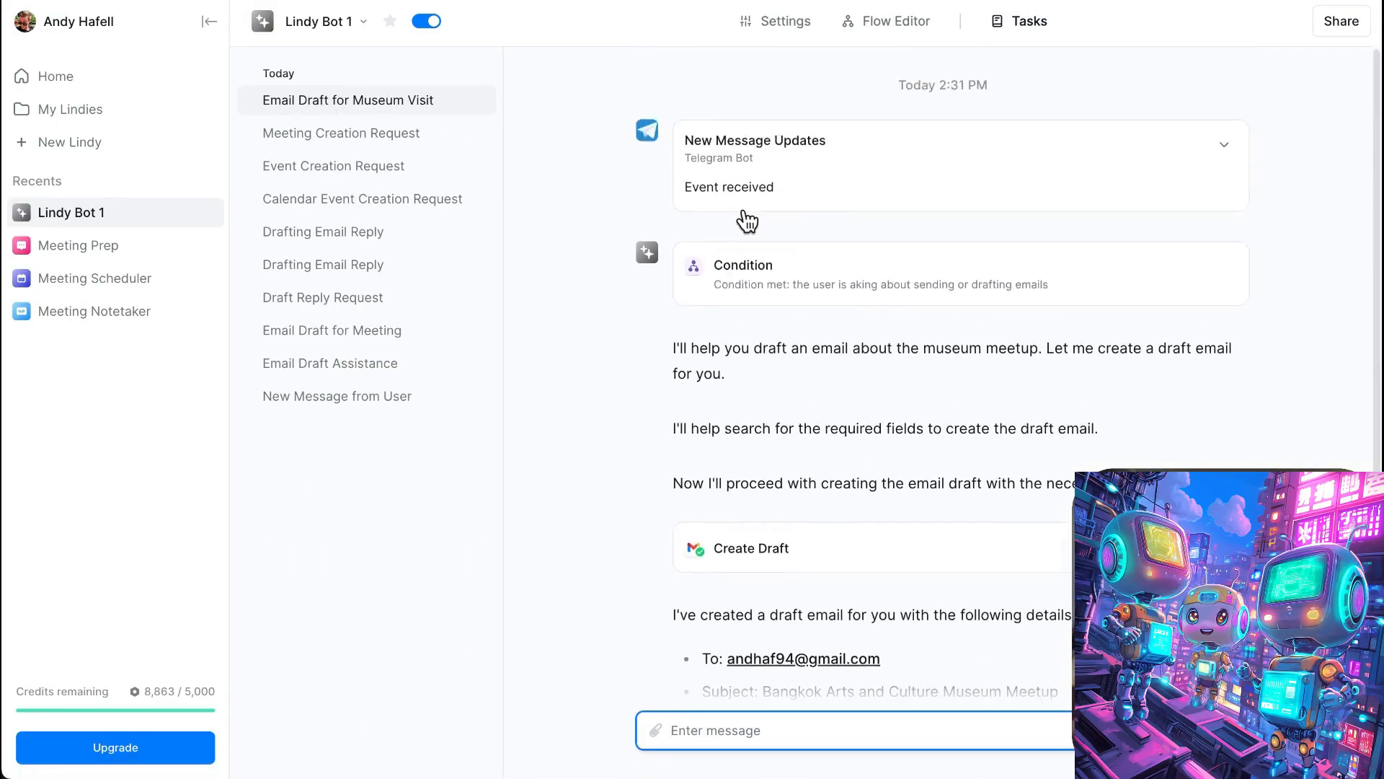
scroll(818, 240, down, 3)
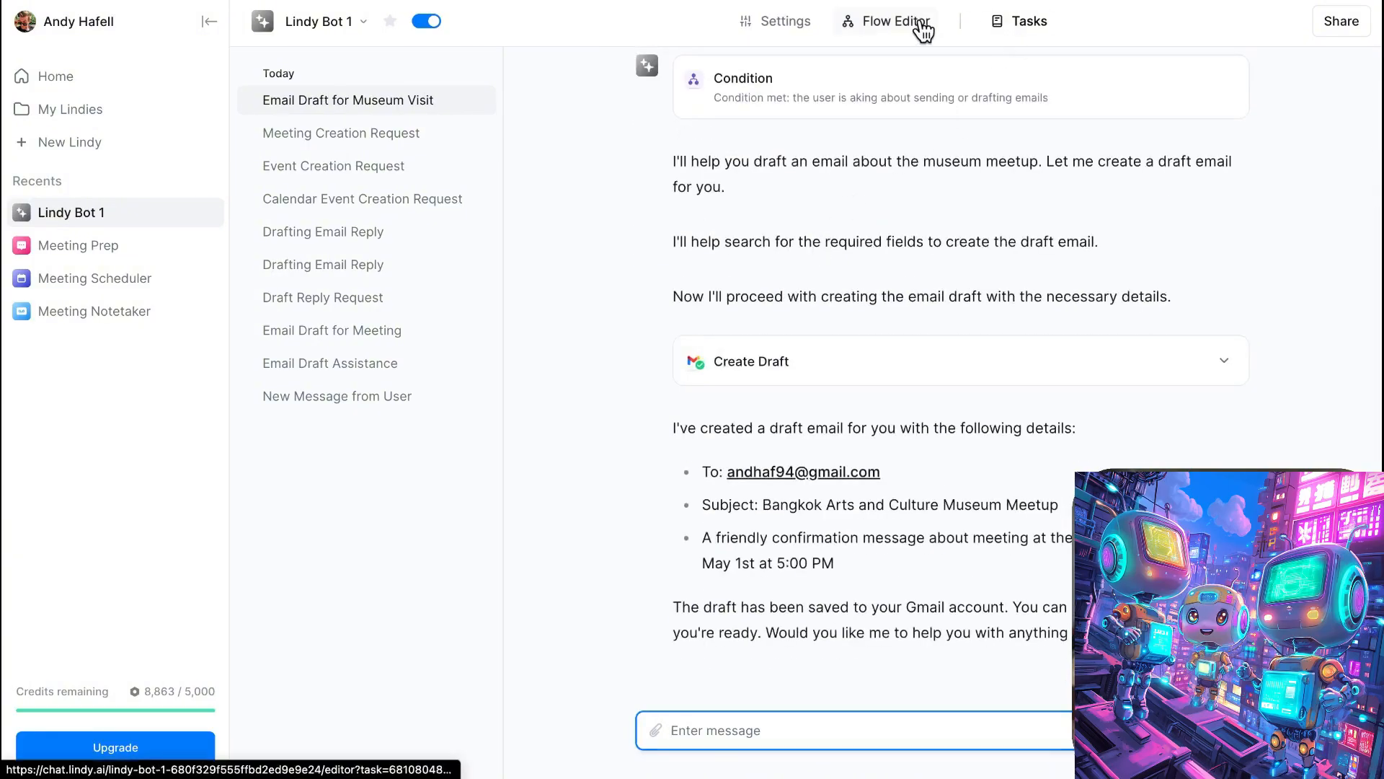
click(923, 29)
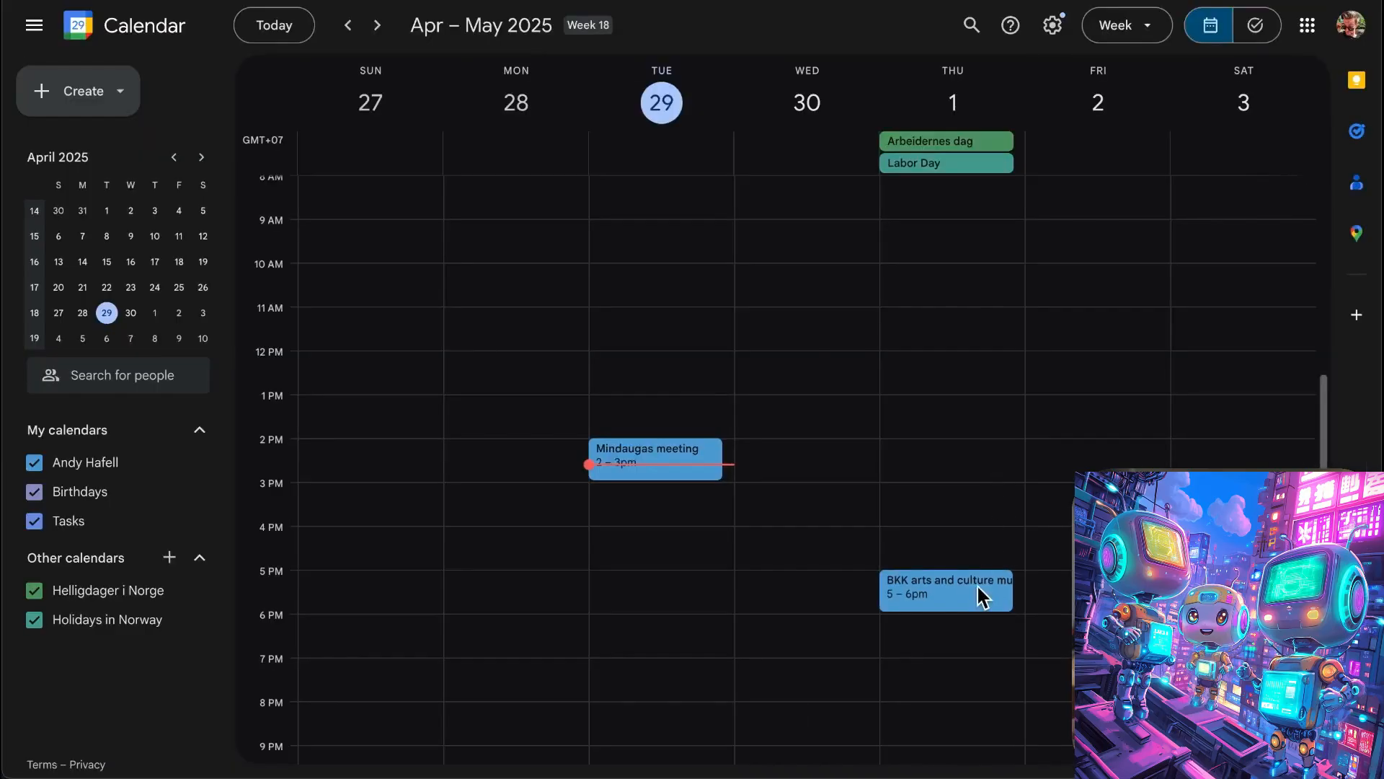
- Open the May 1 BKK arts and culture museum event in Google Calendar and check its details
click(977, 585)
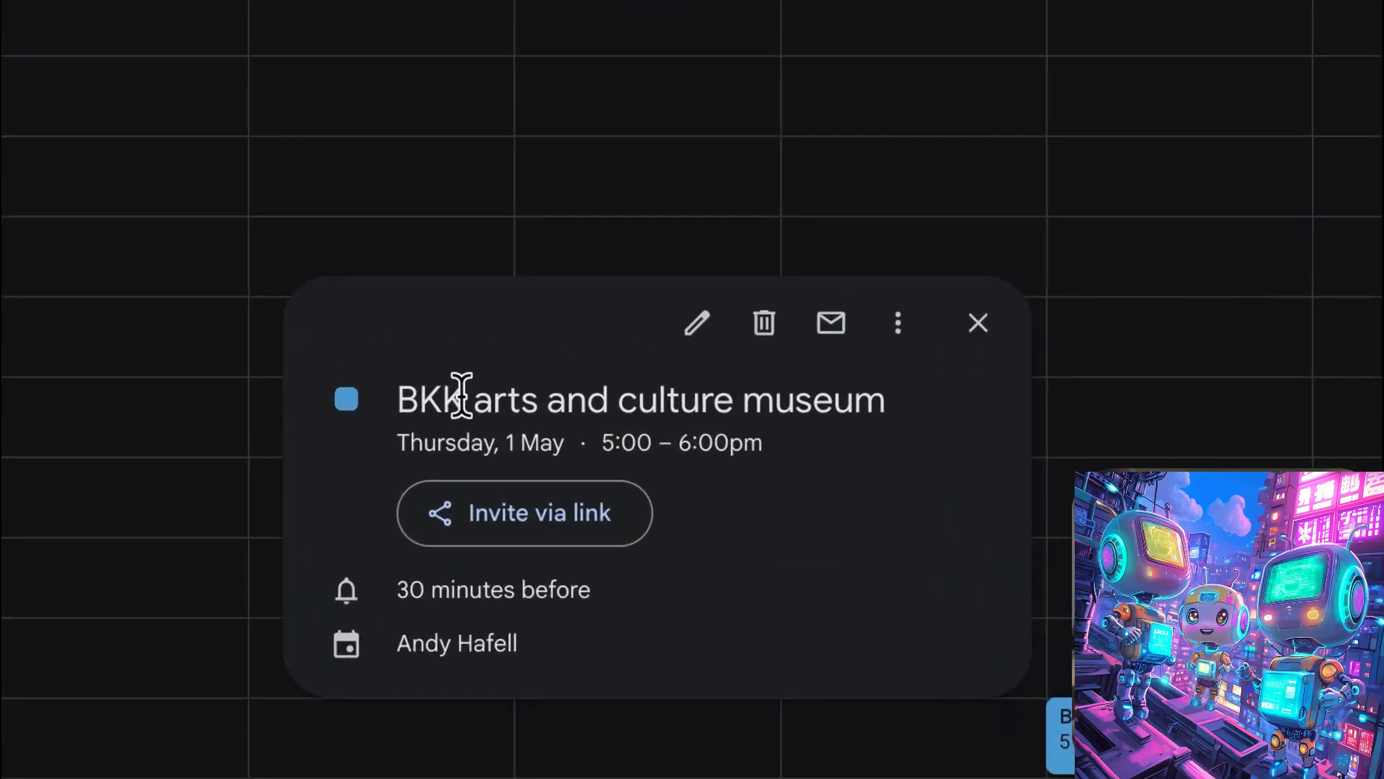
drag(405, 397, 915, 414)
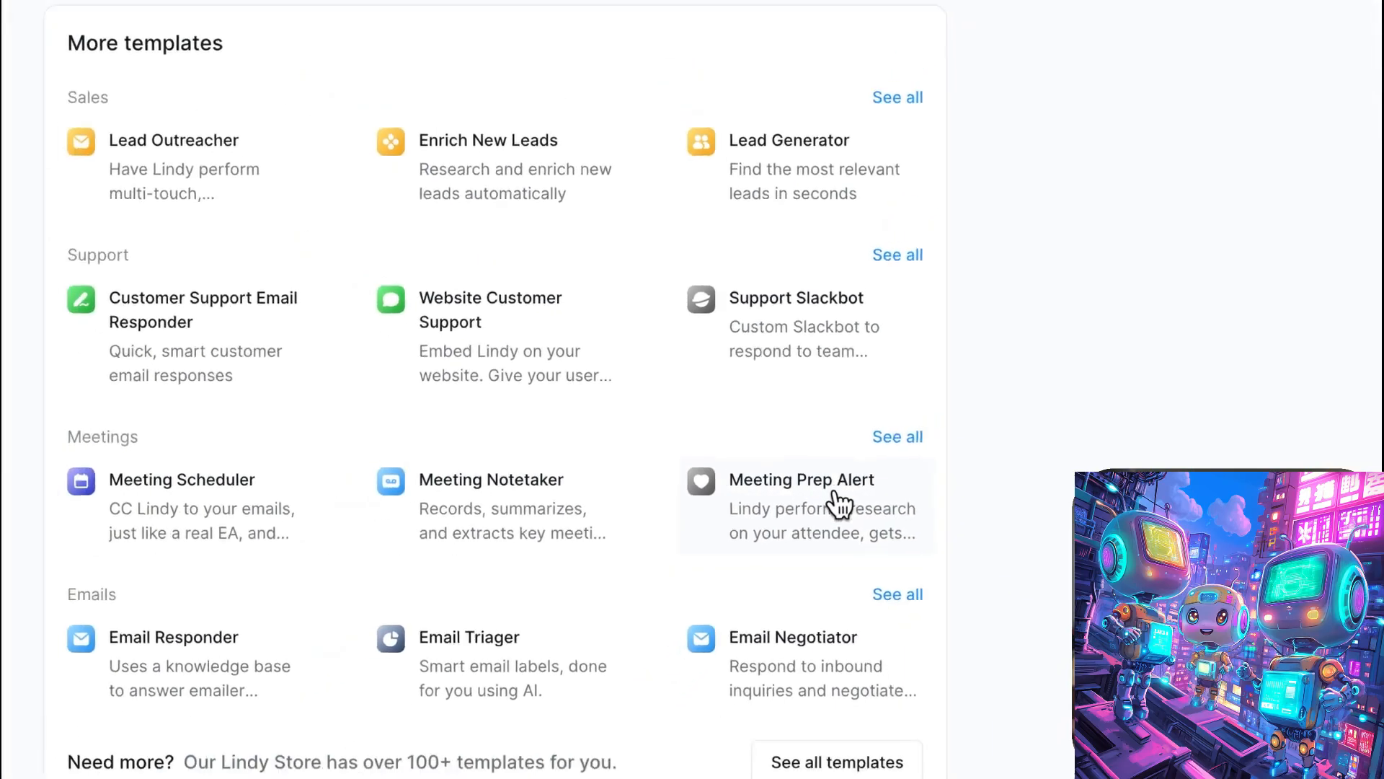
- Show all Meetings templates on the Lindy home page and look through them
click(894, 439)
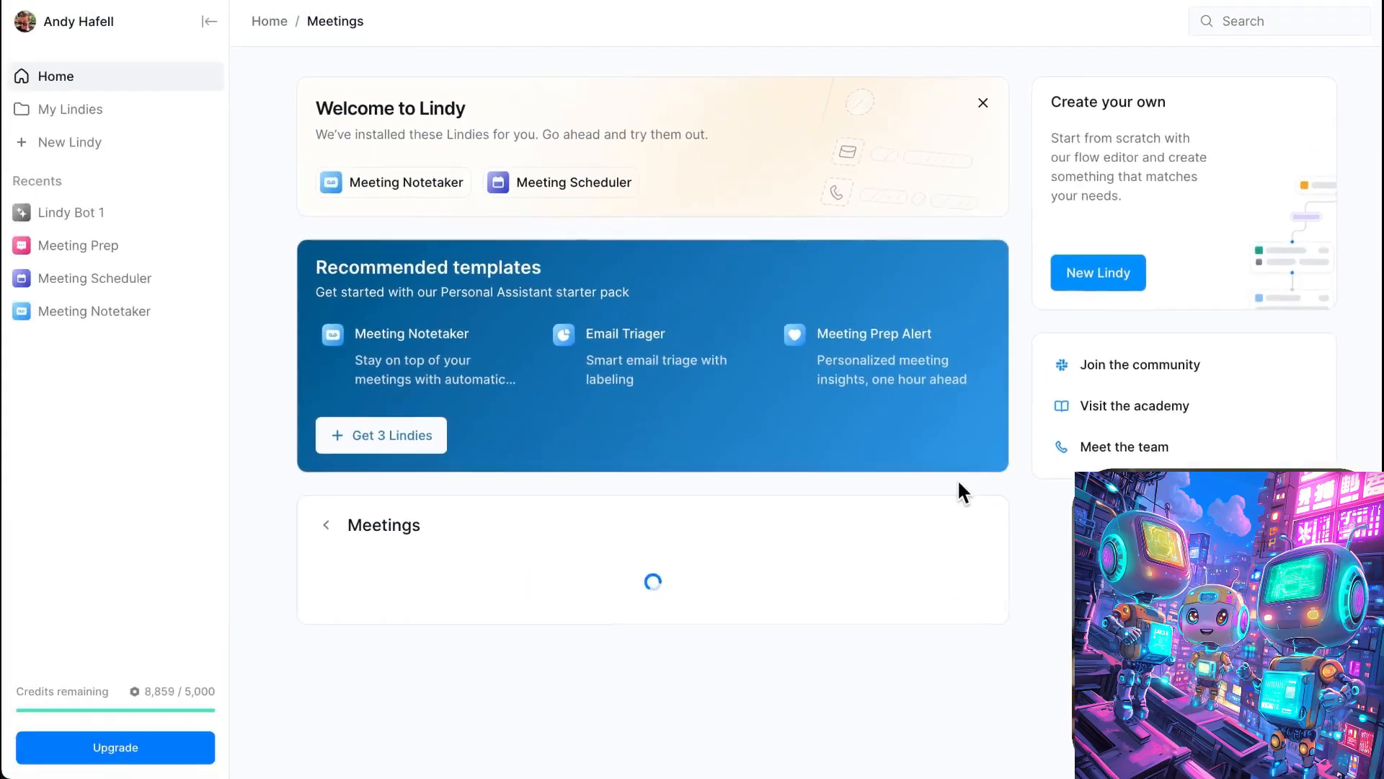
scroll(1002, 496, down, 2)
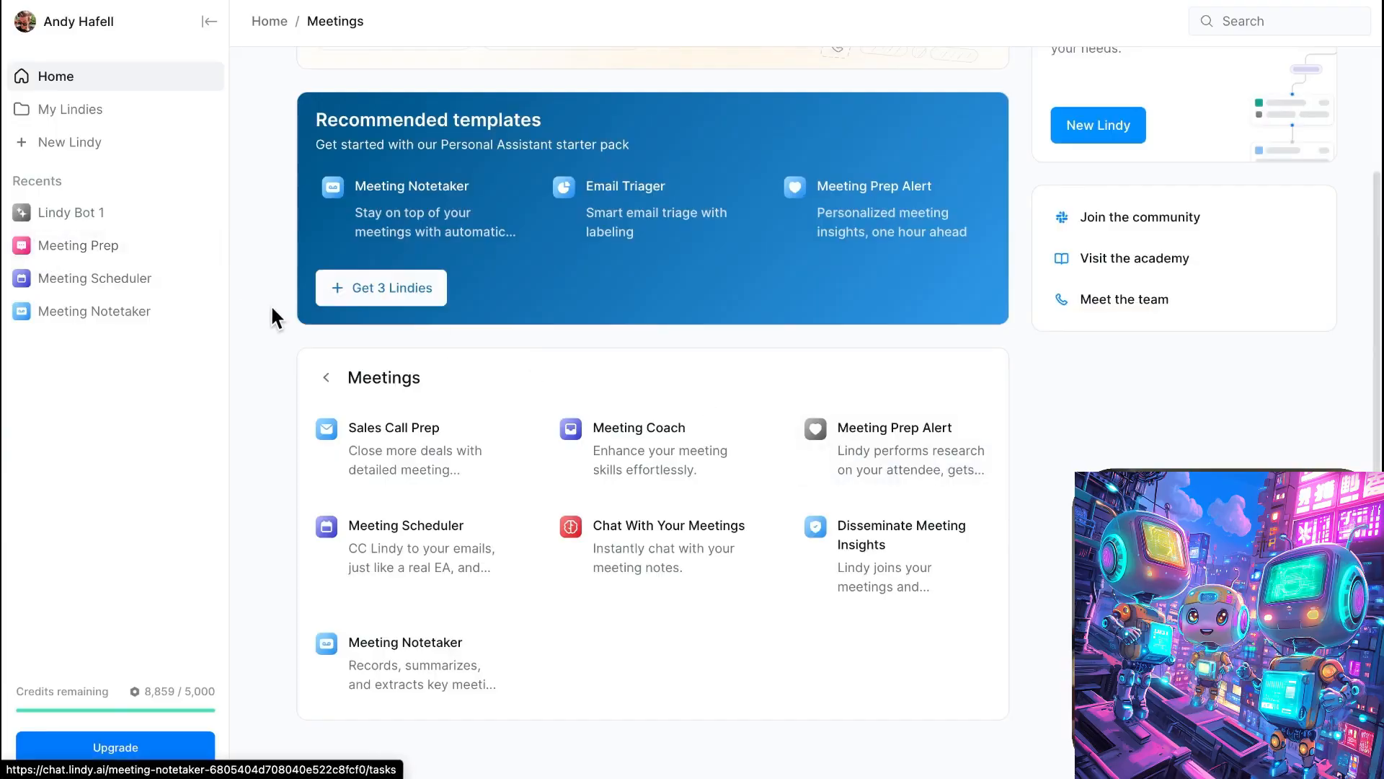
- Open the Meeting Prep flow for editing, nudge the Google Docs step below the Condition aside, and examine the flow through to Send Message
click(133, 247)
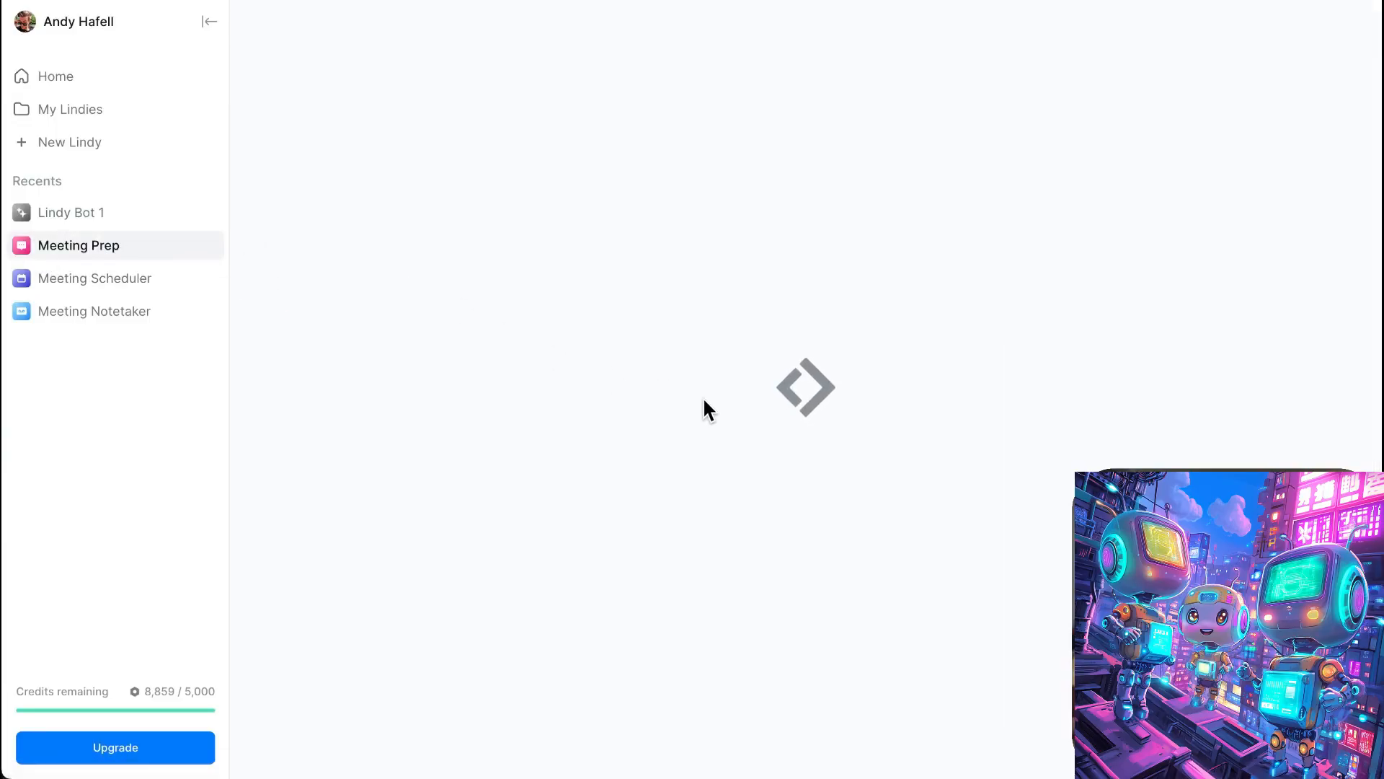
click(826, 21)
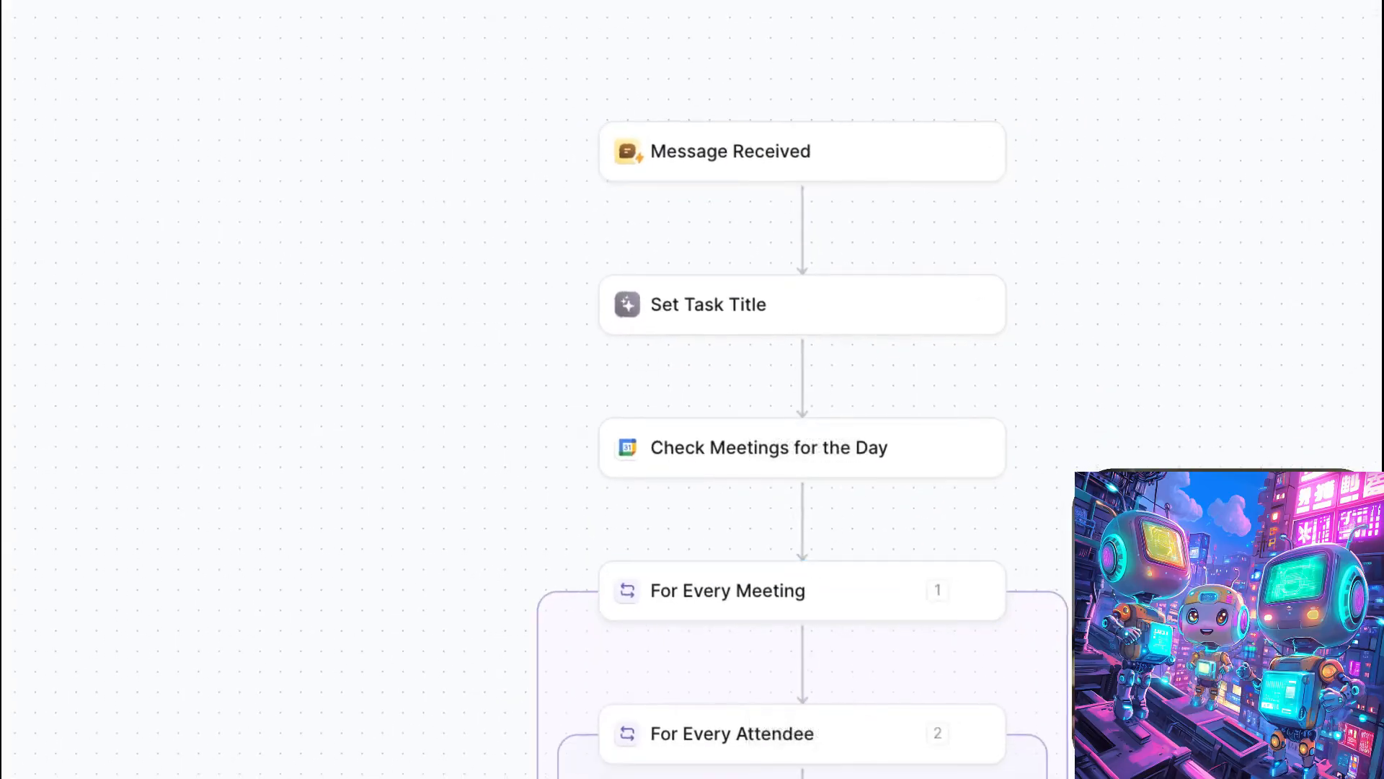
scroll(1089, 562, down, 4)
scroll(803, 422, down, 3)
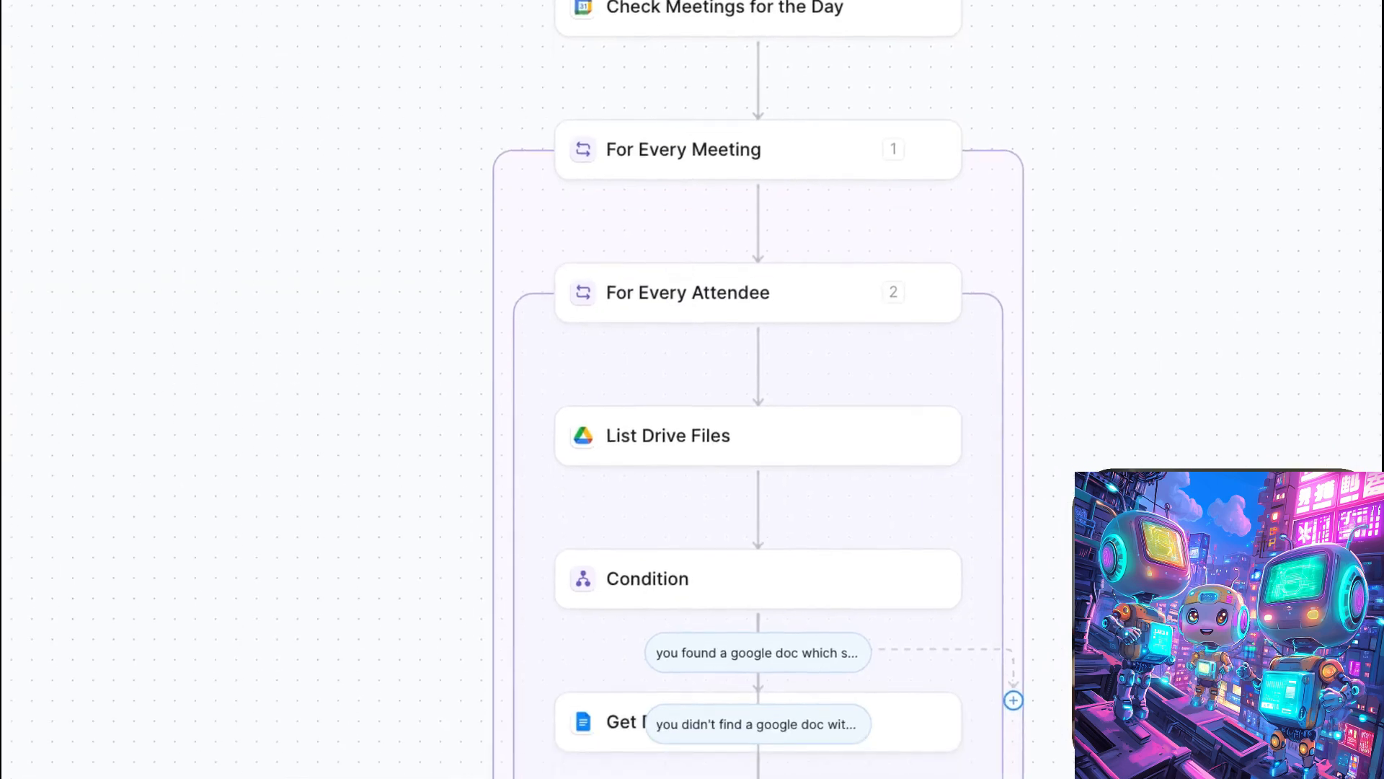
scroll(667, 425, down, 5)
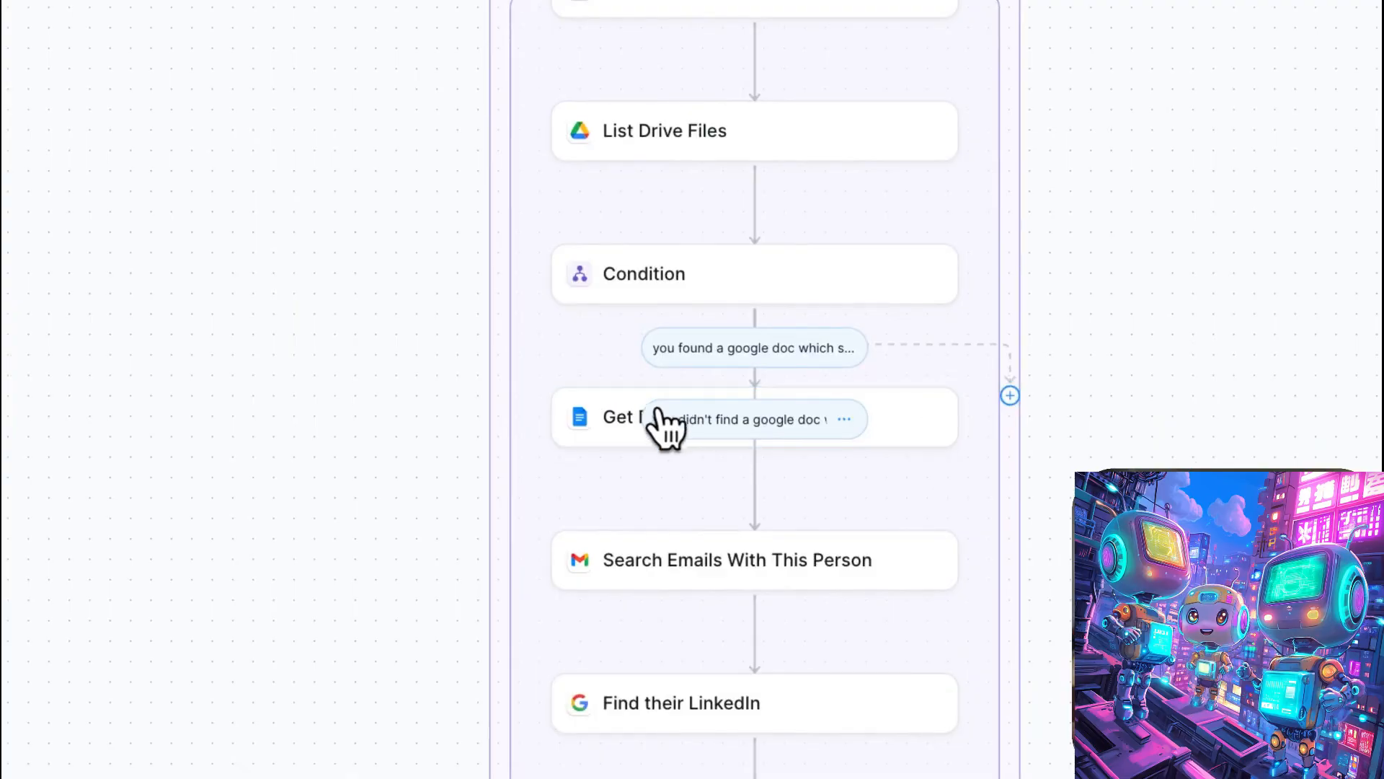
mouse_move(612, 417)
mouse_down()
mouse_move(436, 396)
mouse_move(600, 430)
mouse_up()
scroll(1062, 609, down, 1)
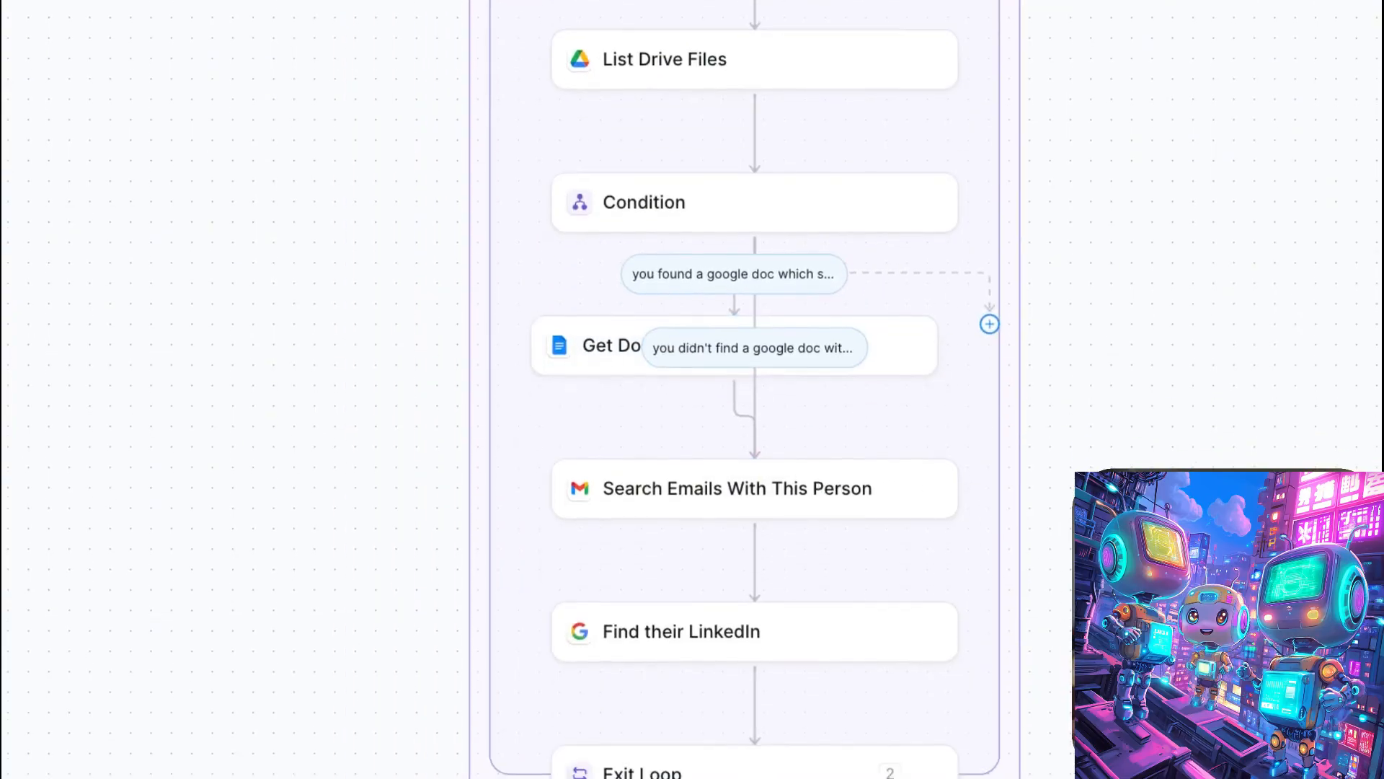
scroll(745, 389, down, 3)
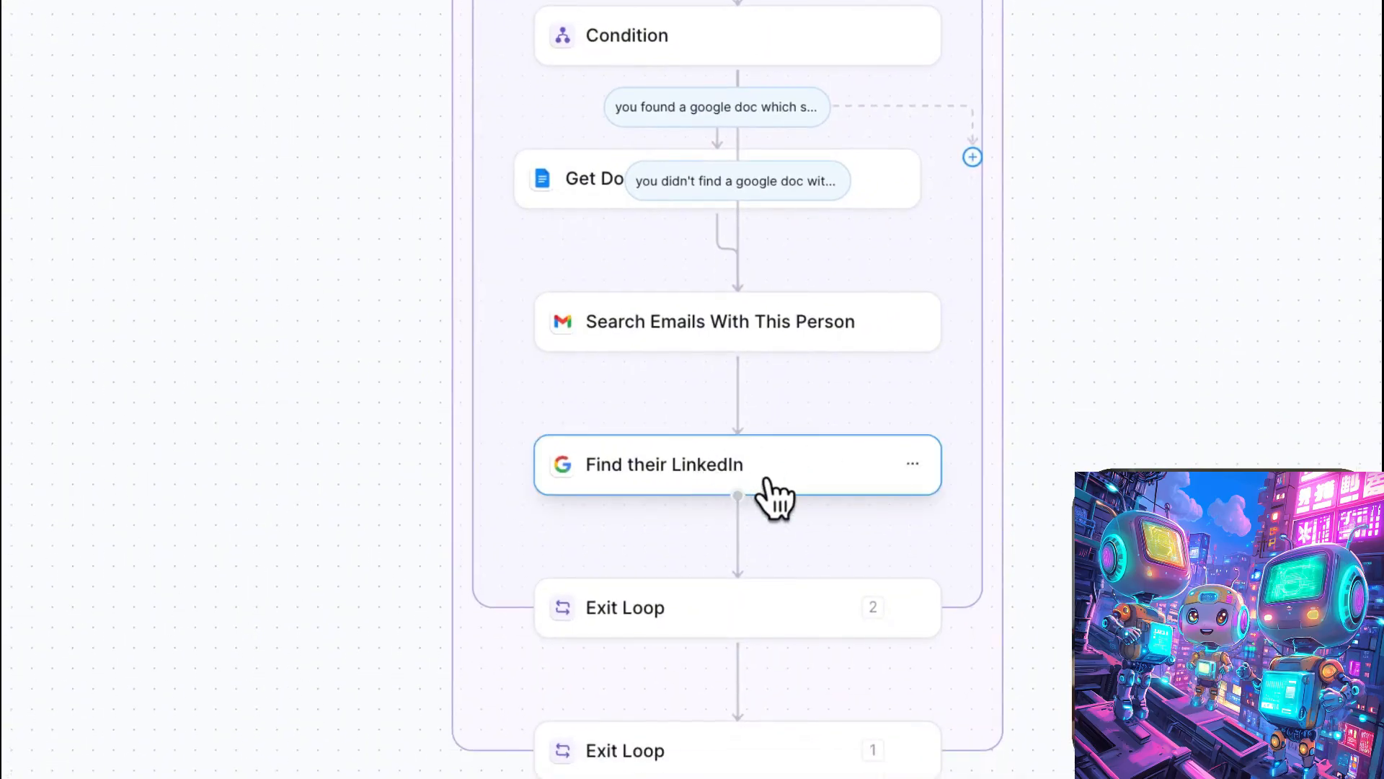
scroll(793, 510, down, 10)
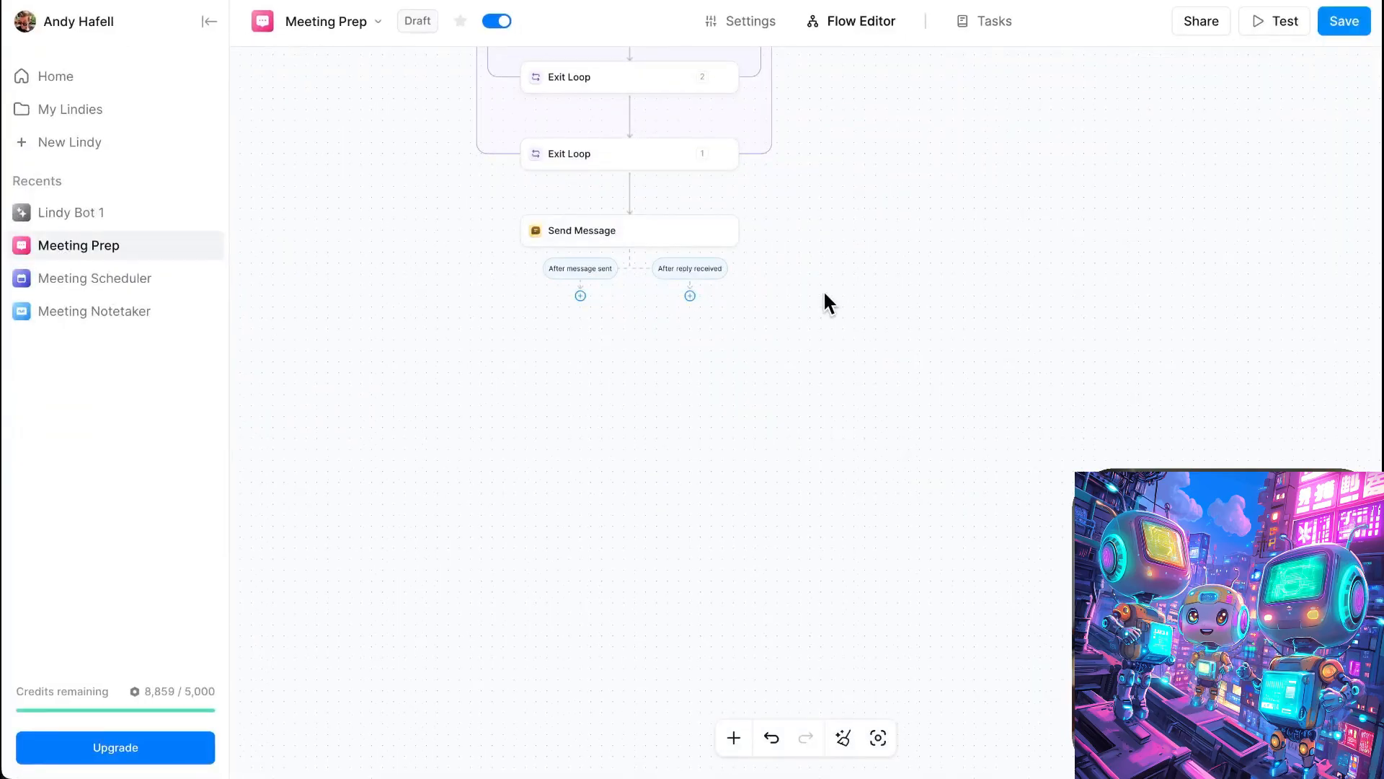
- Check the Meeting Prep tasks and read the Daily digest – 2025.04.29 email in Gmail
scroll(824, 290, up, 12)
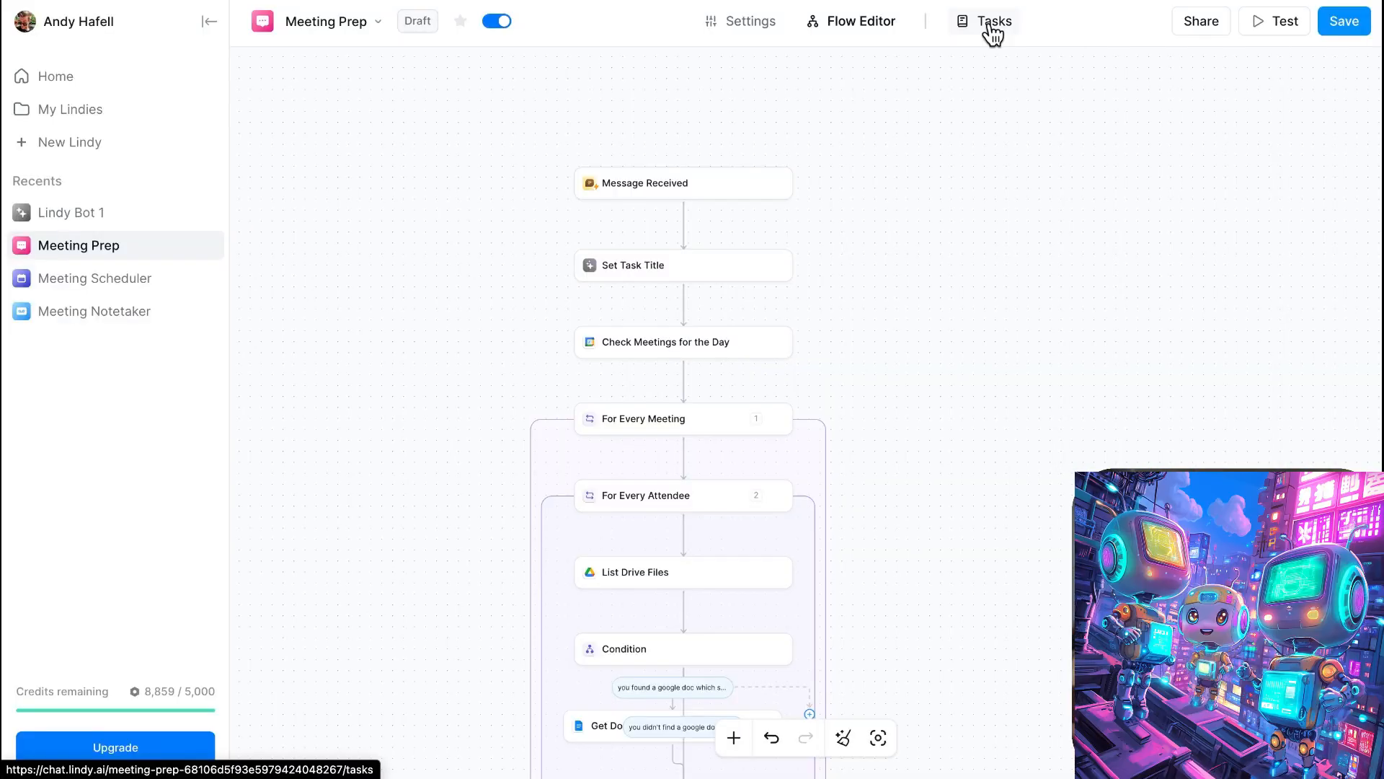
click(992, 23)
click(873, 431)
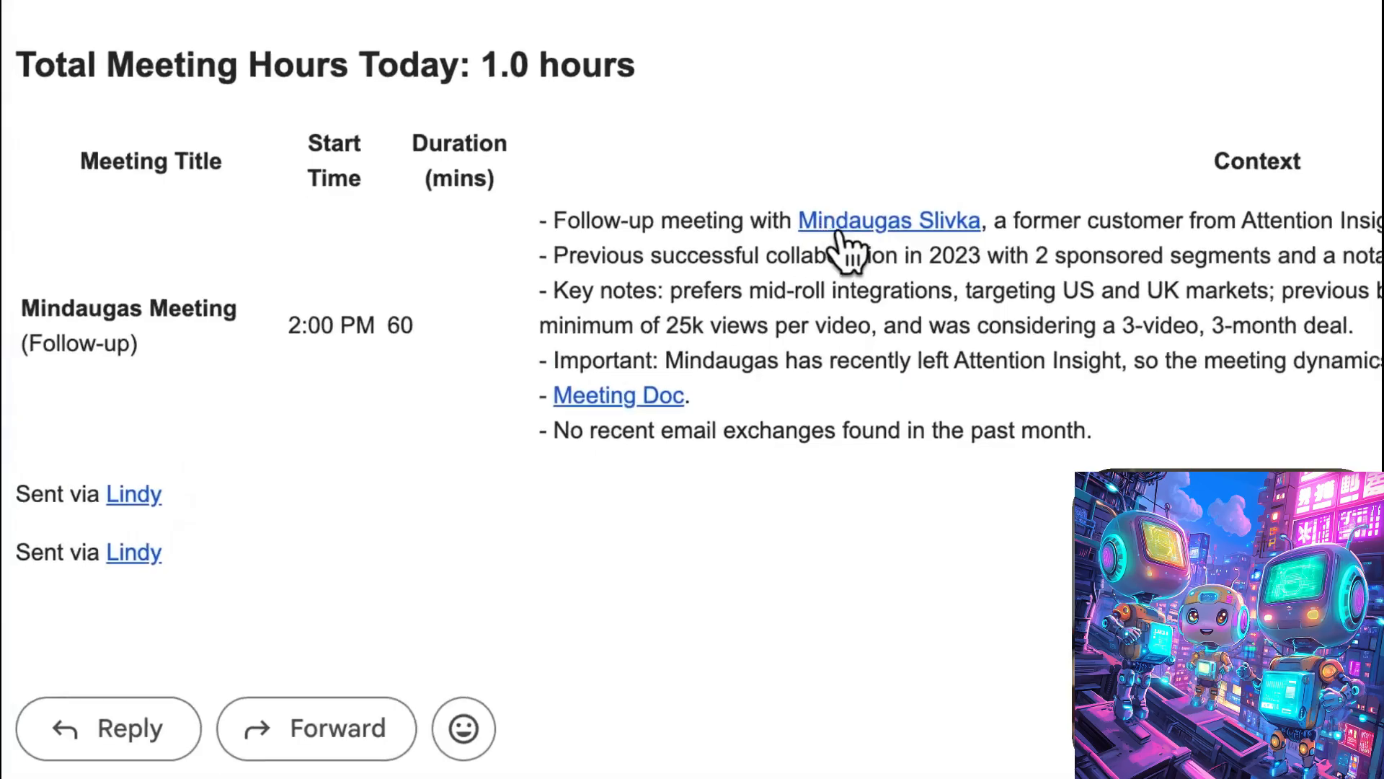
- Open the meeting guest's LinkedIn profile linked in the digest email and look through it
click(838, 230)
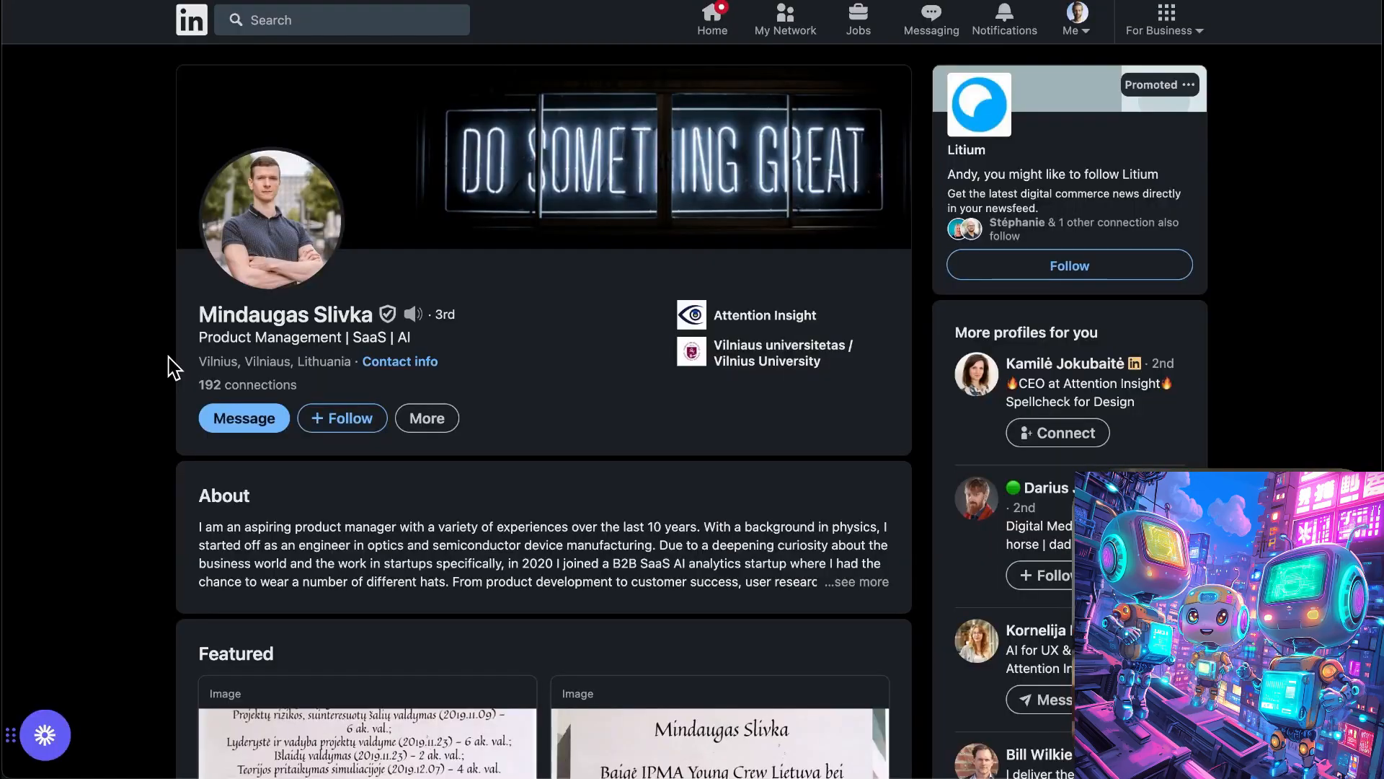
scroll(173, 368, down, 2)
scroll(173, 368, down, 4)
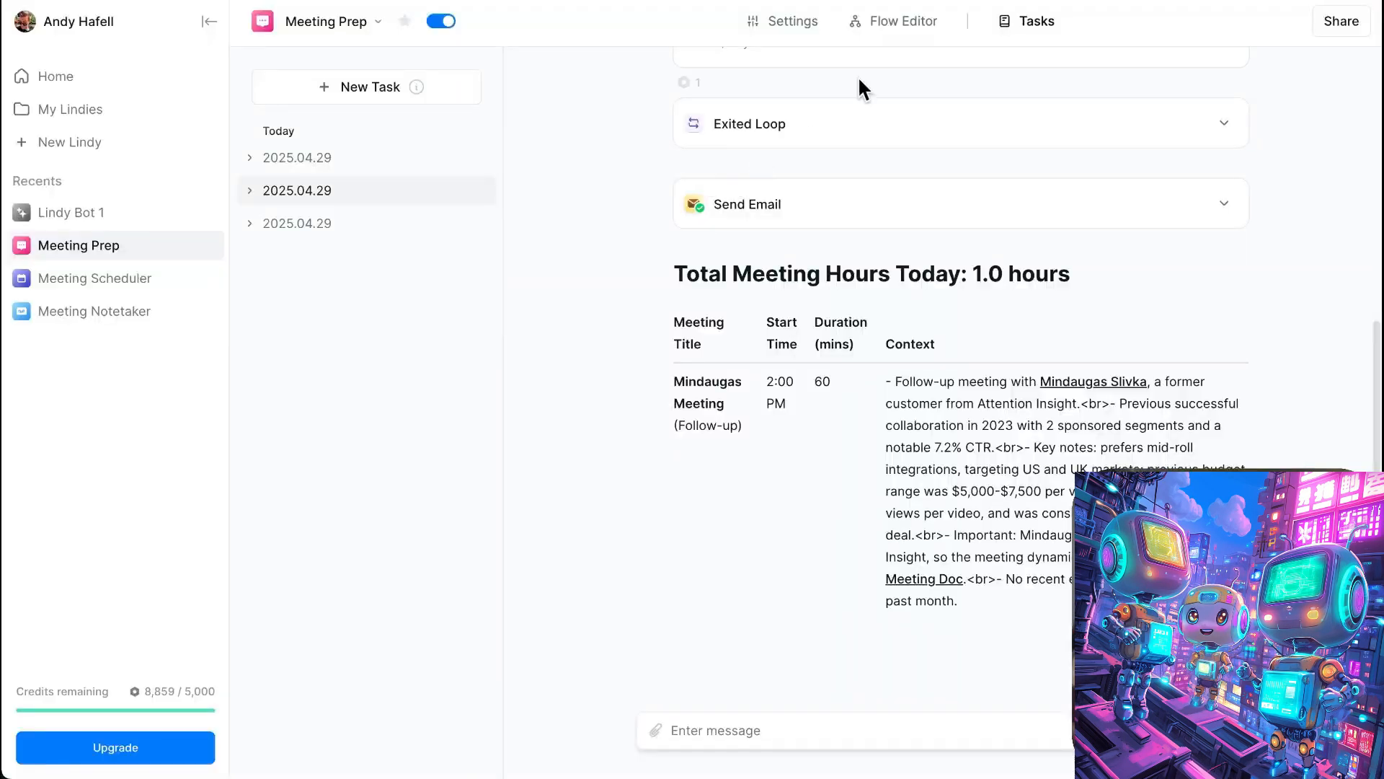
- Go back to the Meeting Prep flow editor and review the flow from Message Received down to Send Message
click(895, 26)
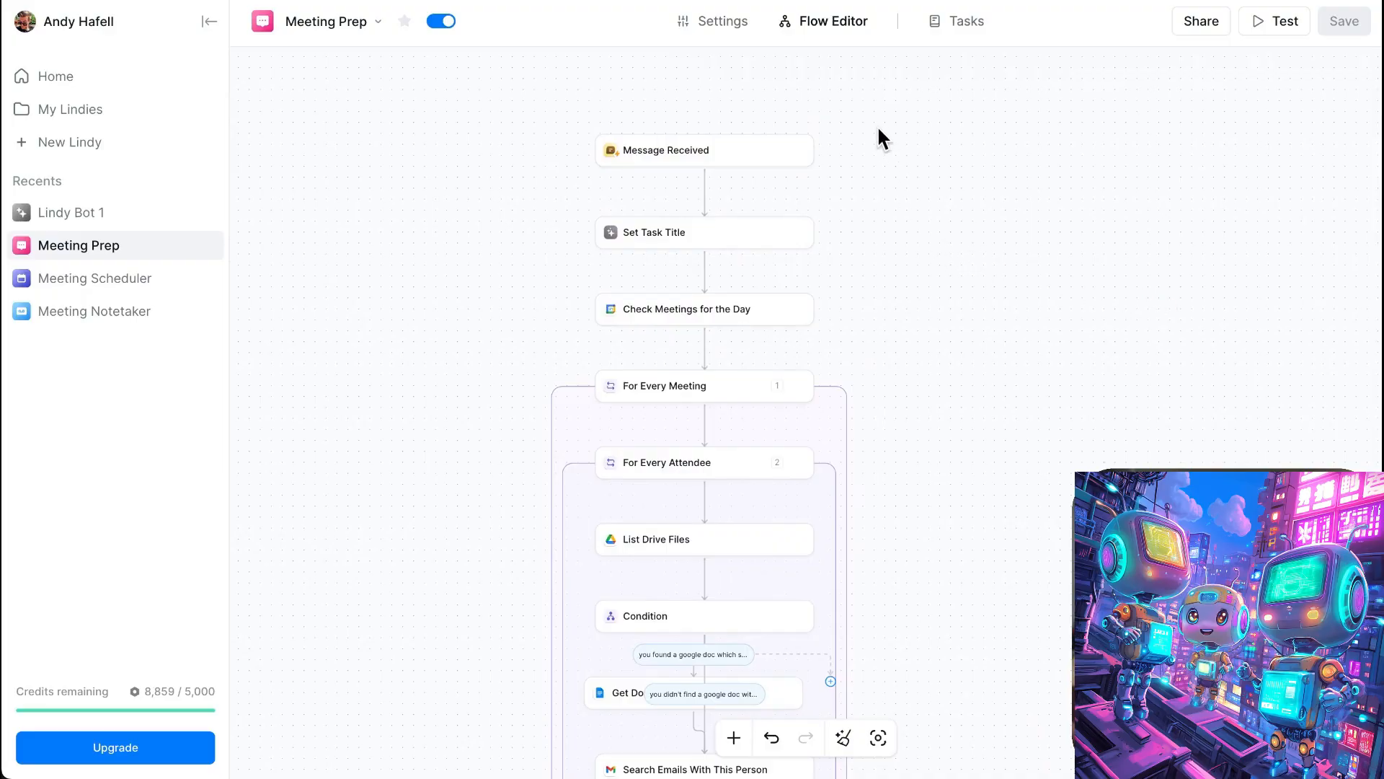
scroll(976, 292, down, 4)
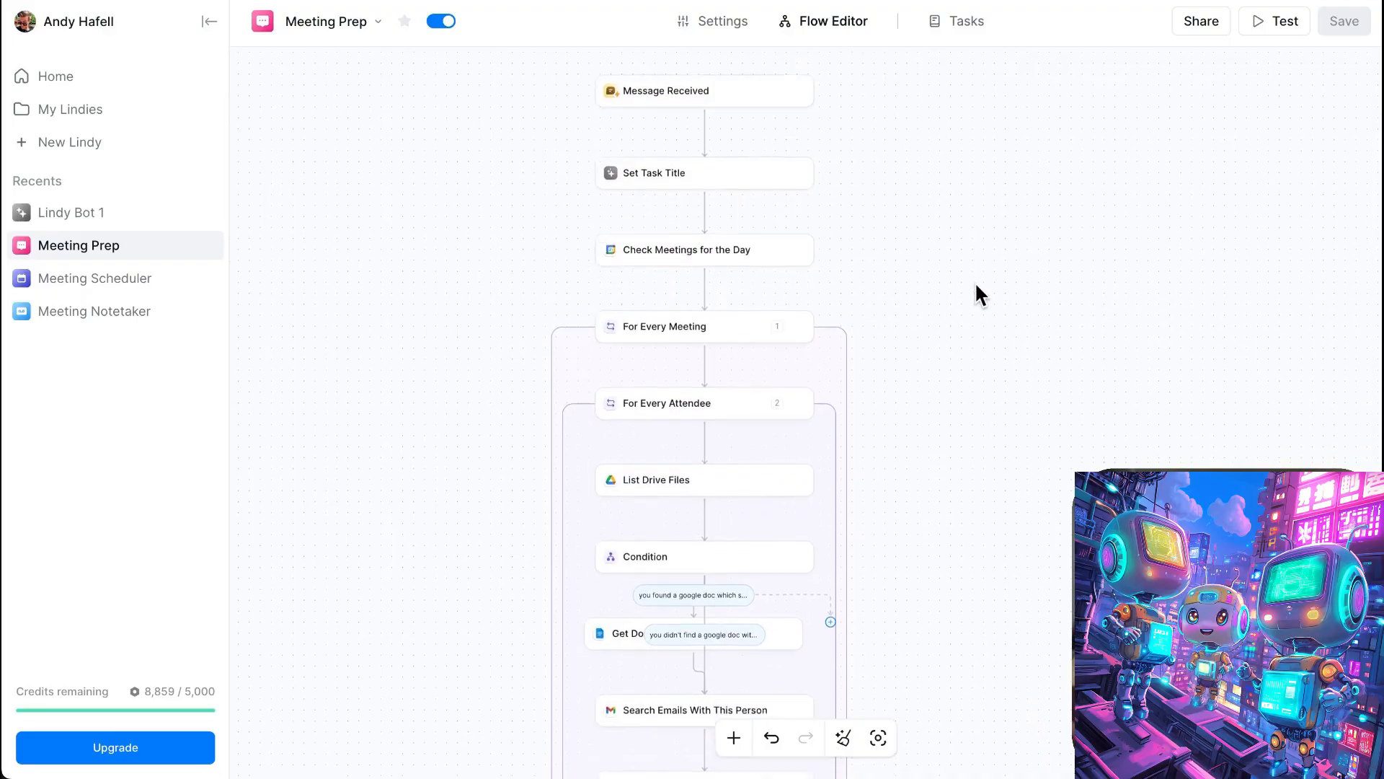
scroll(976, 292, down, 2)
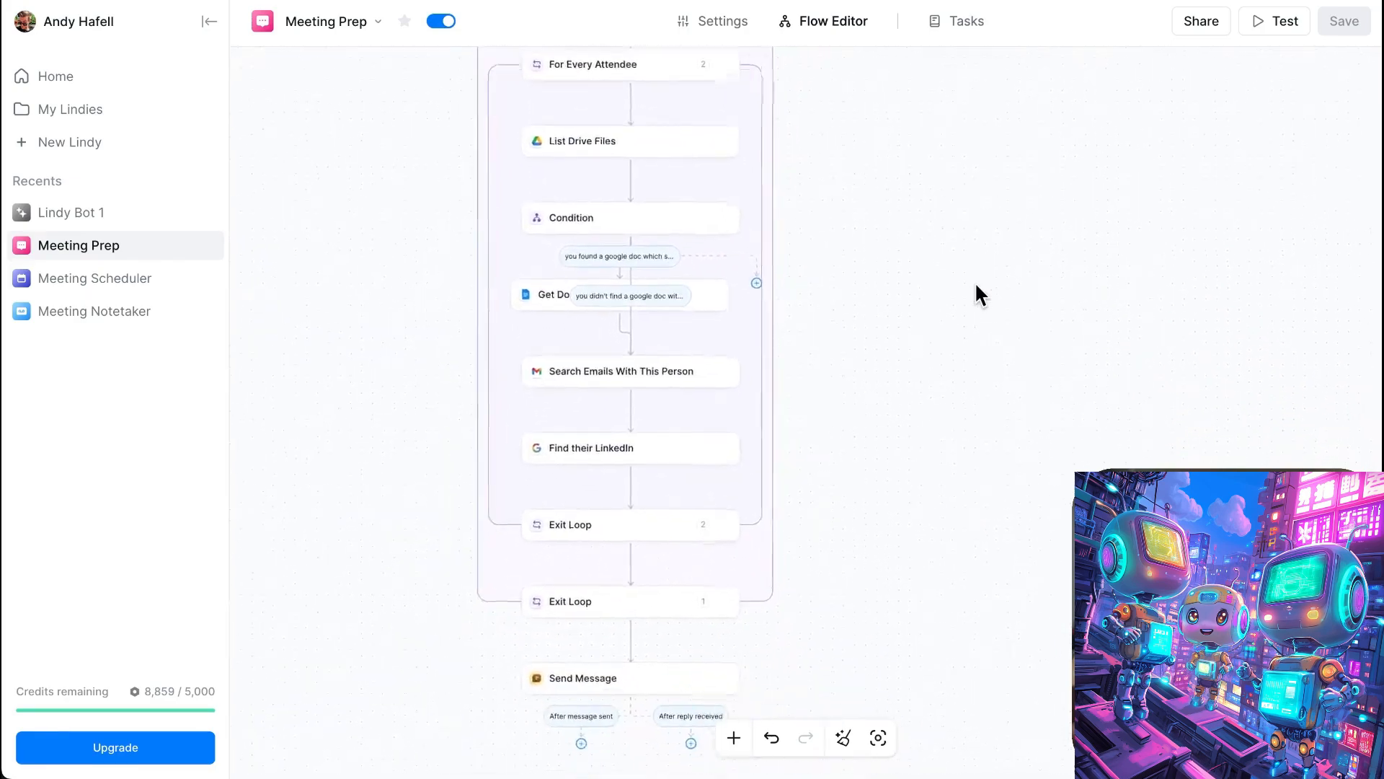
scroll(976, 292, up, 1)
scroll(977, 286, up, 6)
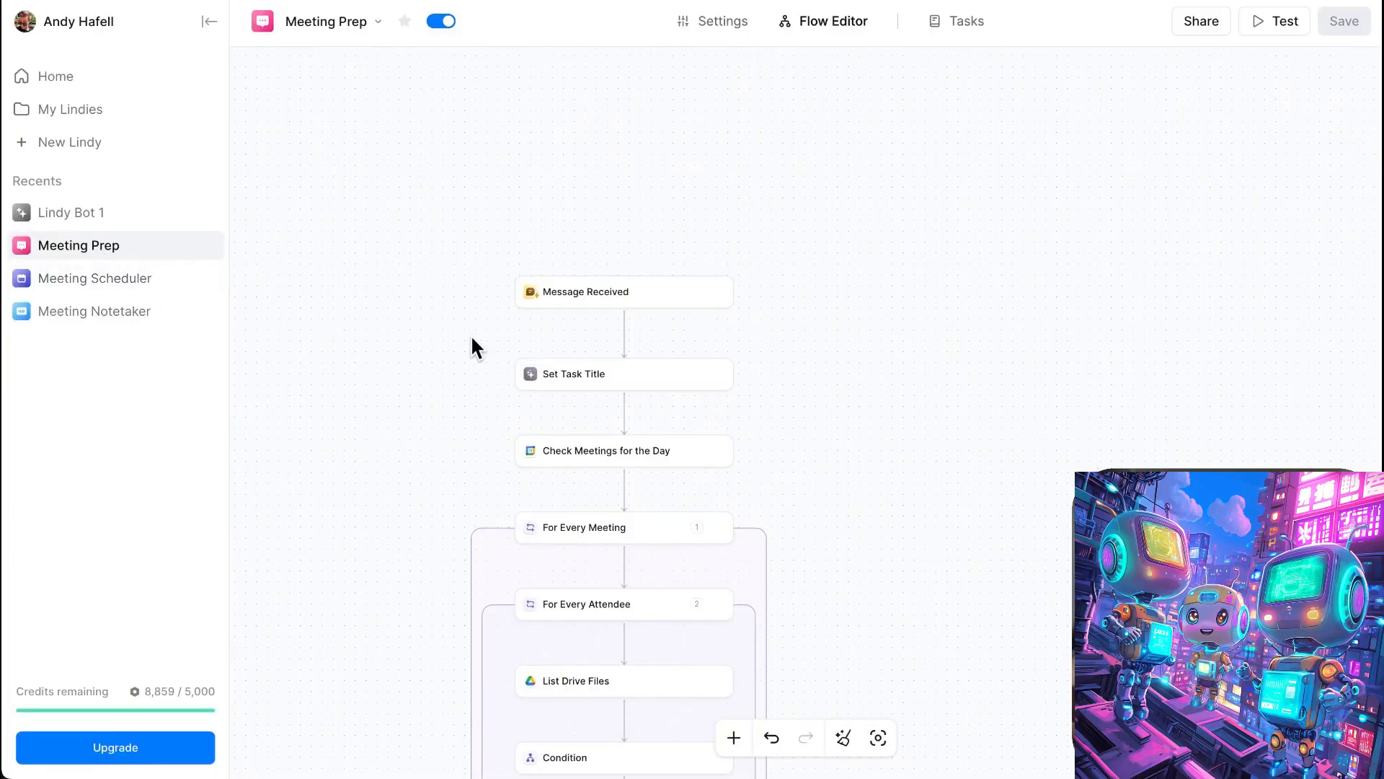
- Open the Message Received trigger and check its greeting message and conversation starters
scroll(472, 339, up, 1)
scroll(472, 360, up, 5)
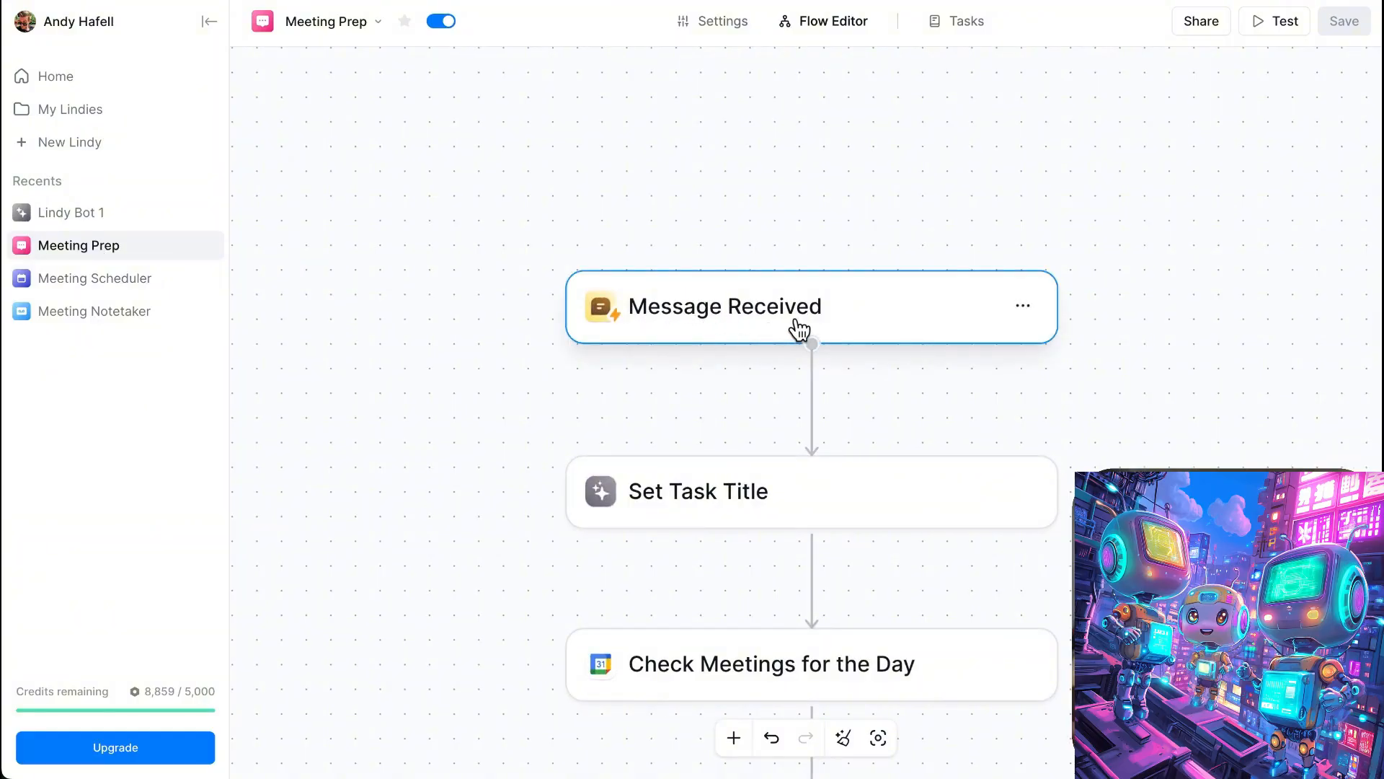
click(687, 310)
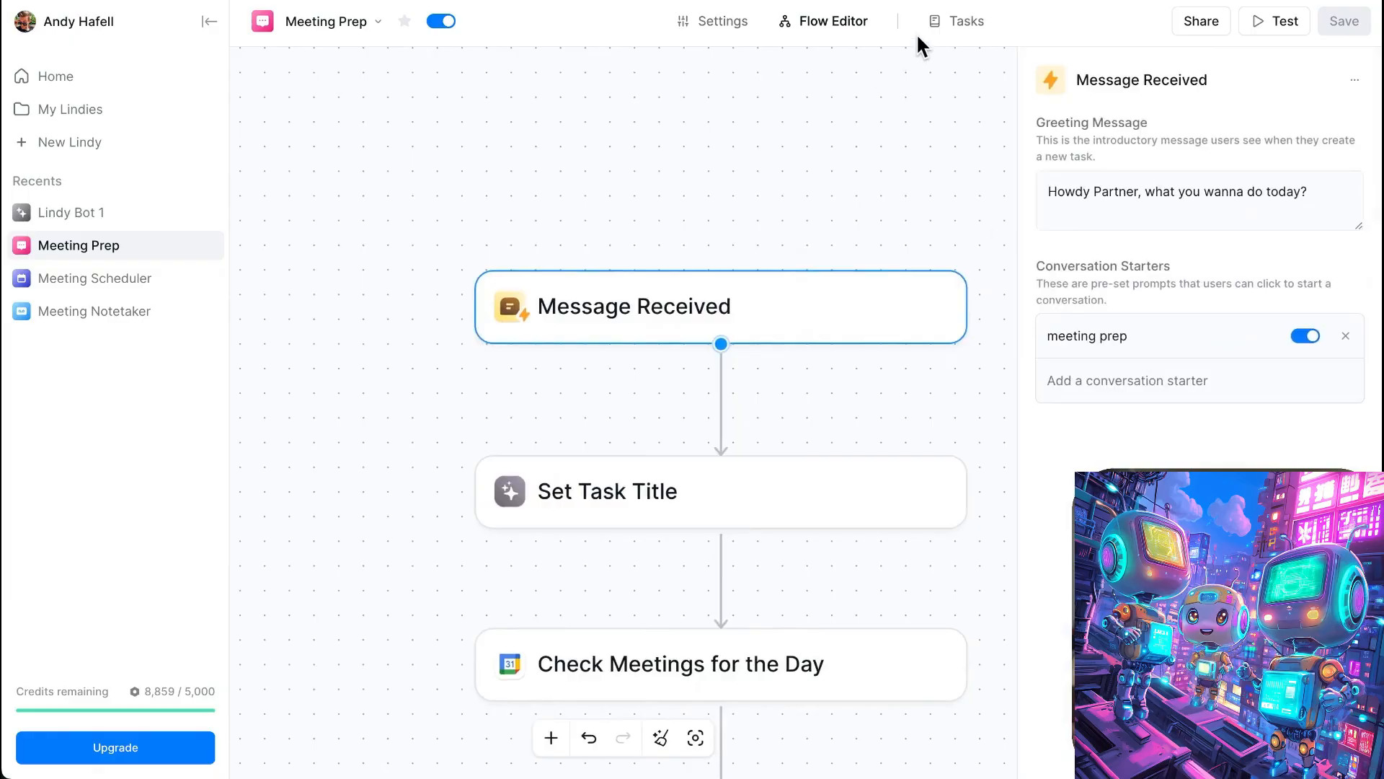
- Review the meeting summary in the task log, return to the flow editor and examine the steps from Set Task Title through For Every Attendee
click(956, 25)
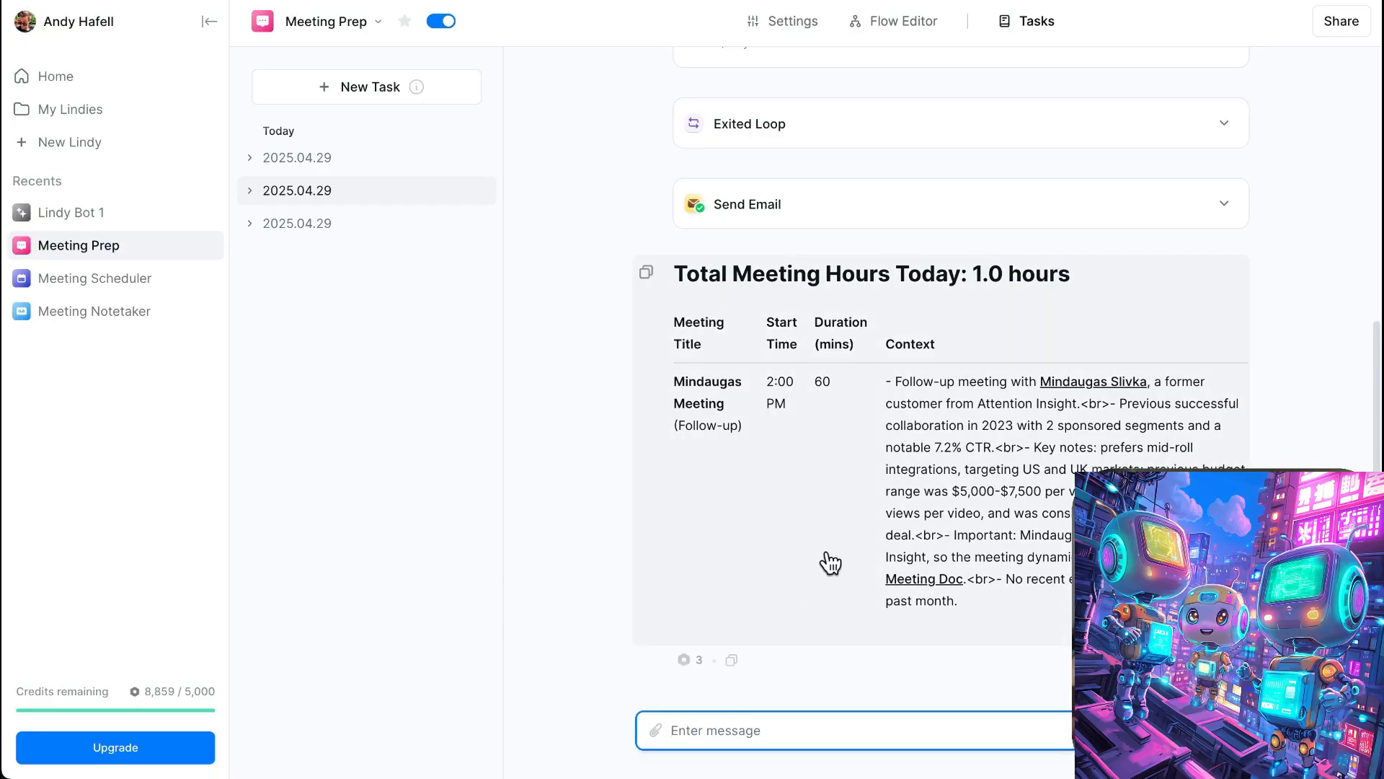
click(907, 30)
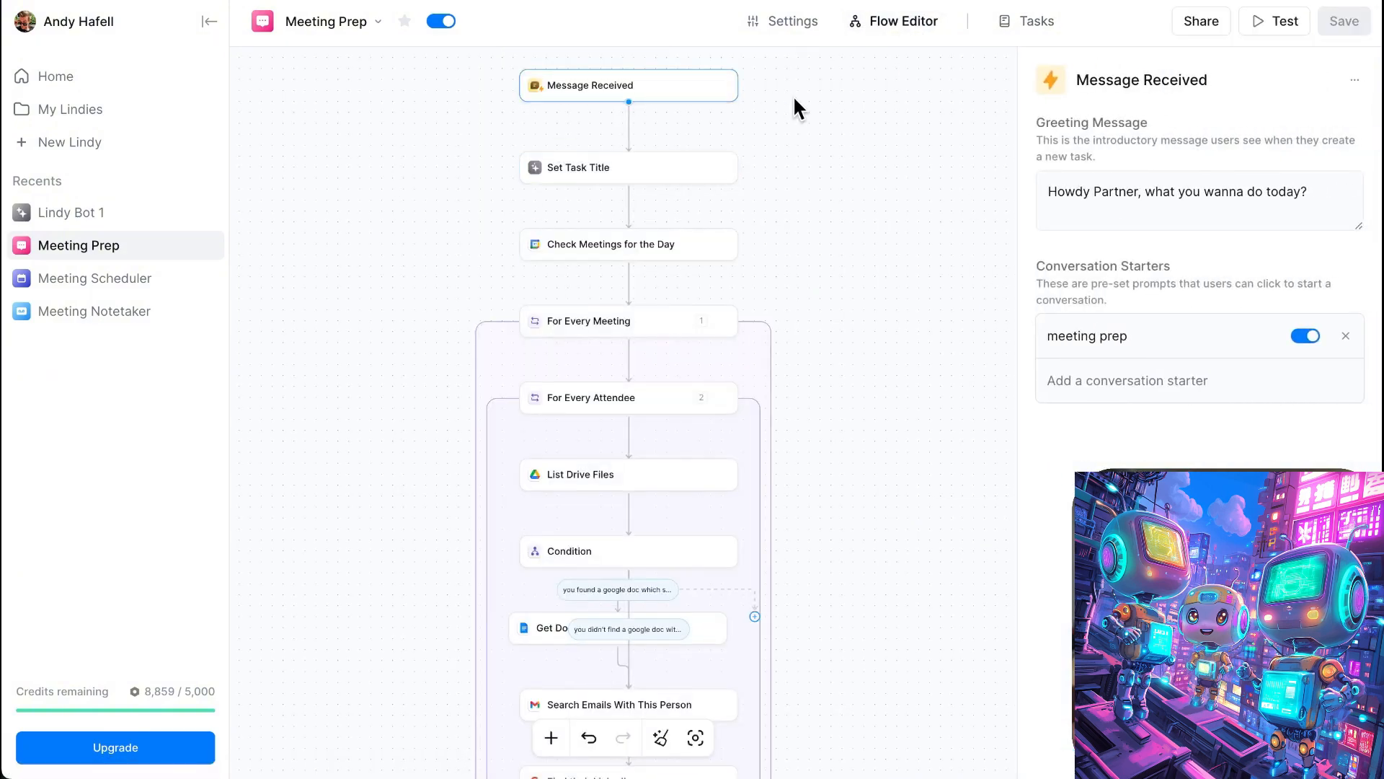
scroll(793, 130, up, 1)
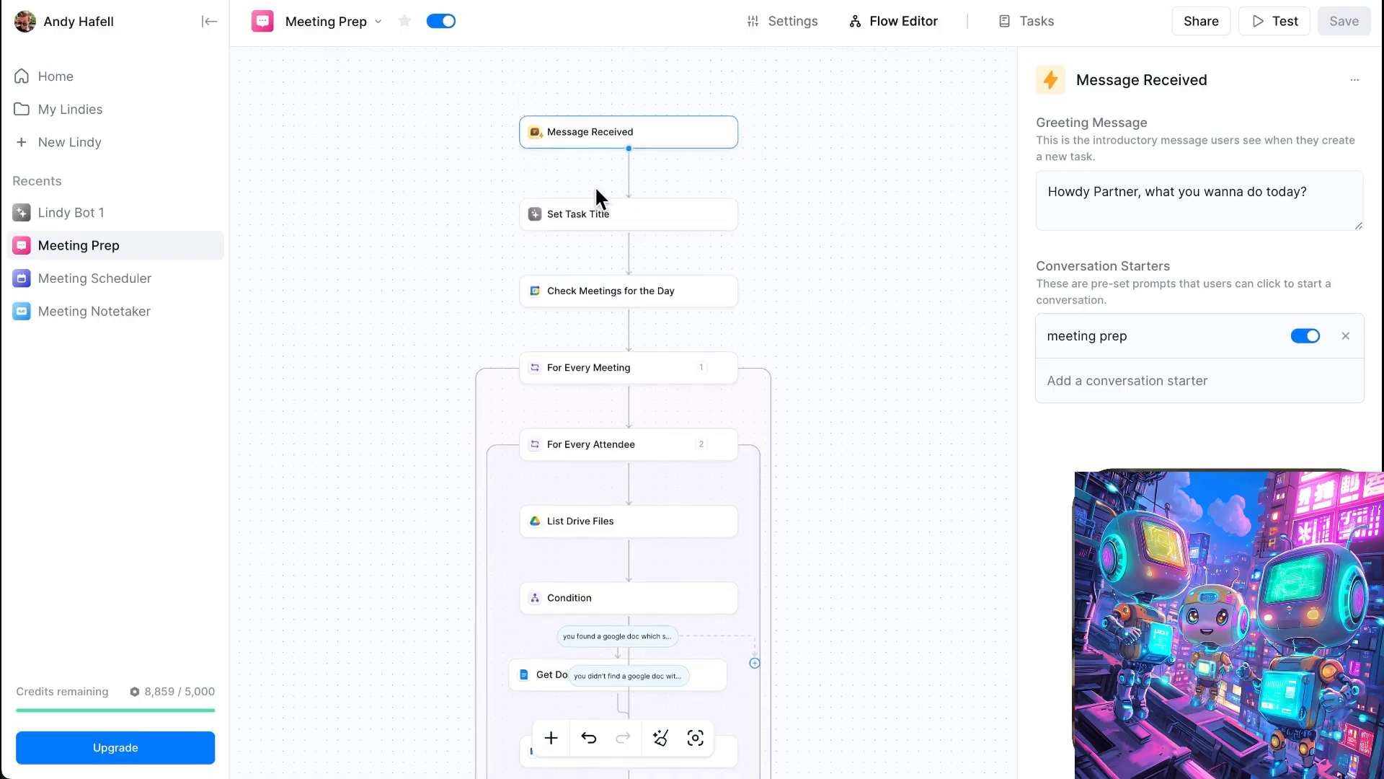
scroll(595, 185, up, 5)
scroll(596, 197, up, 1)
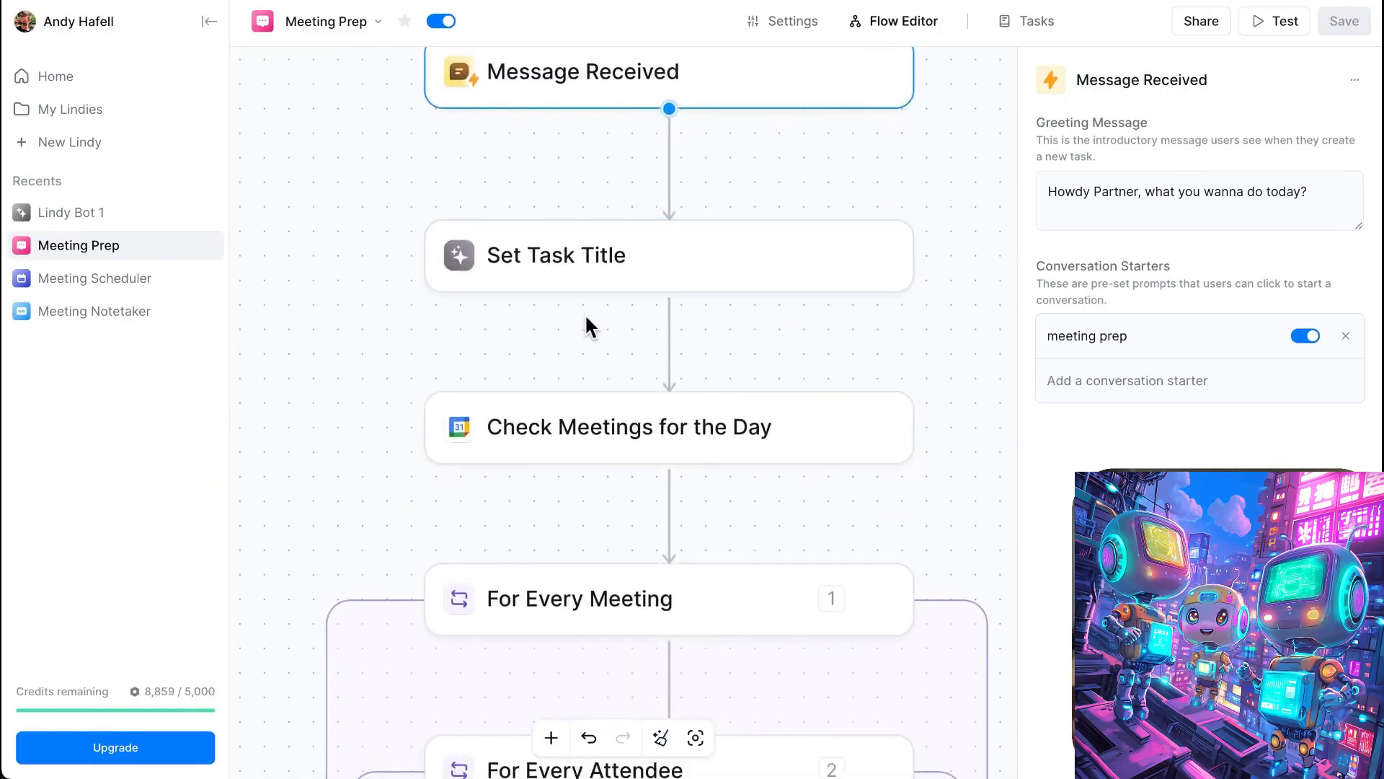
scroll(587, 360, down, 3)
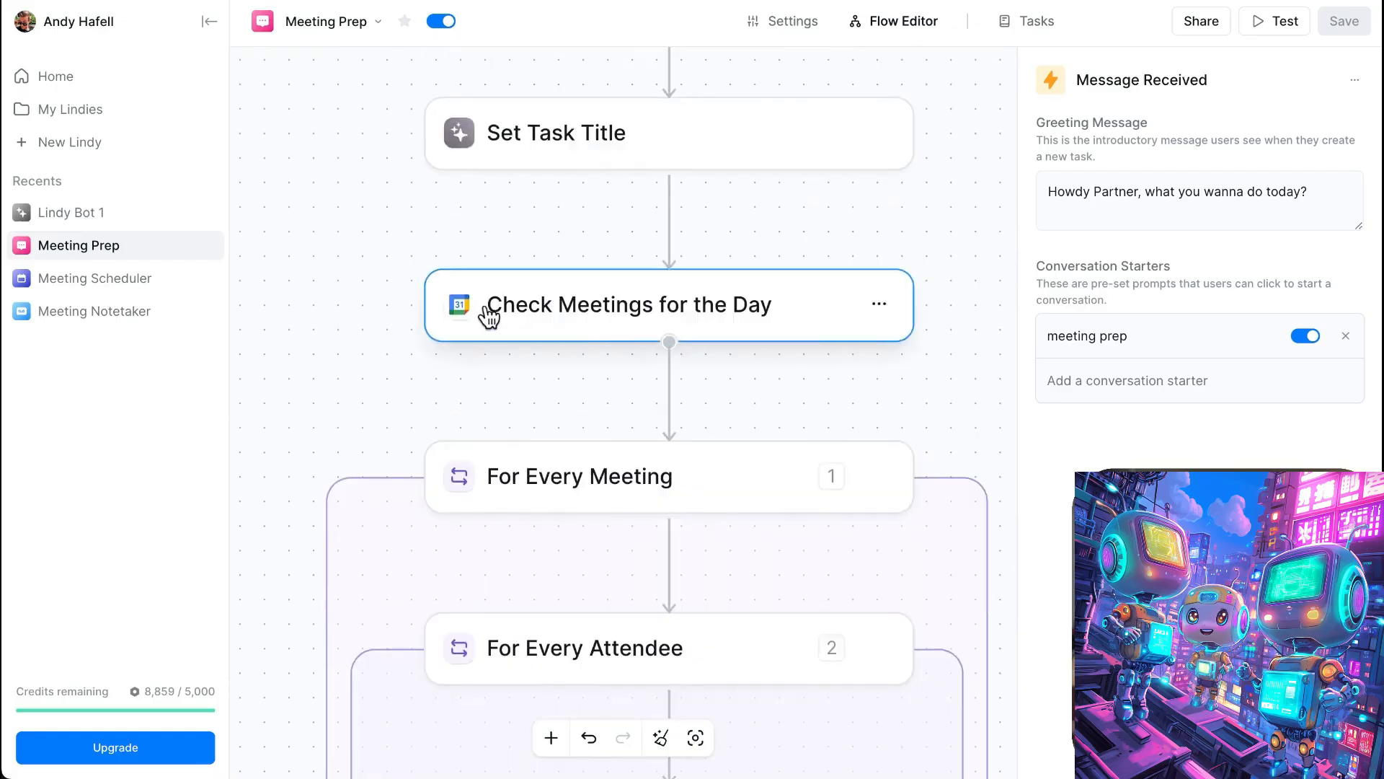
scroll(894, 383, down, 3)
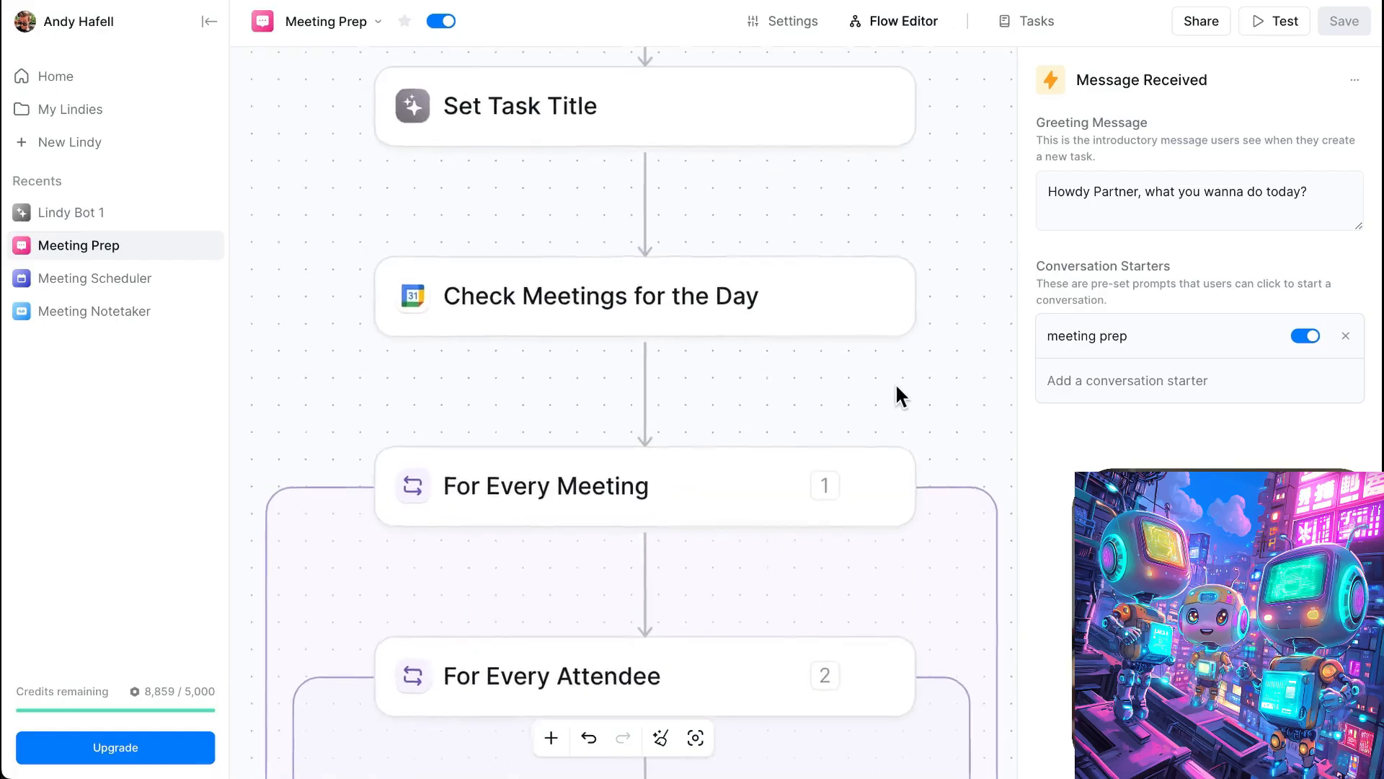
scroll(992, 549, down, 3)
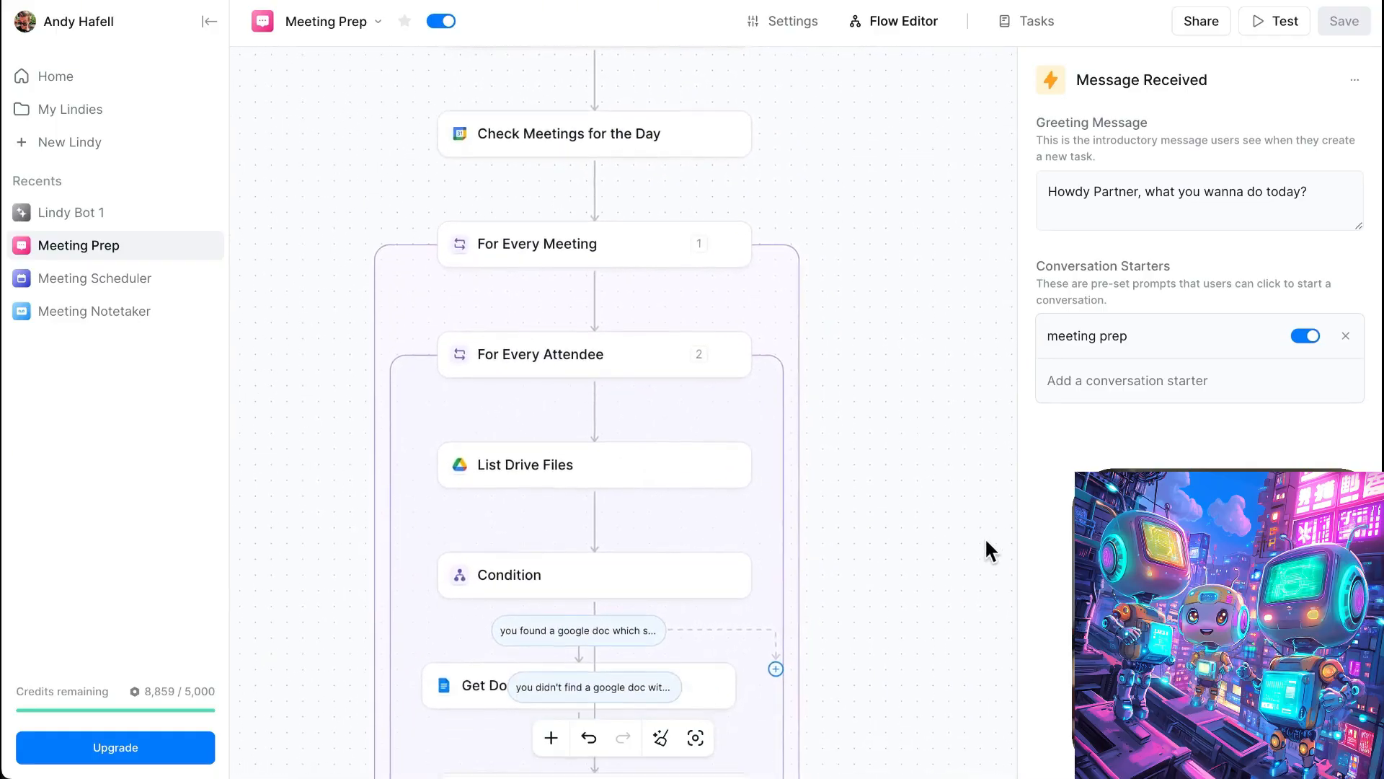
- Open the For Every Meeting loop settings and examine the nested For Every Attendee and List Drive Files steps
click(454, 239)
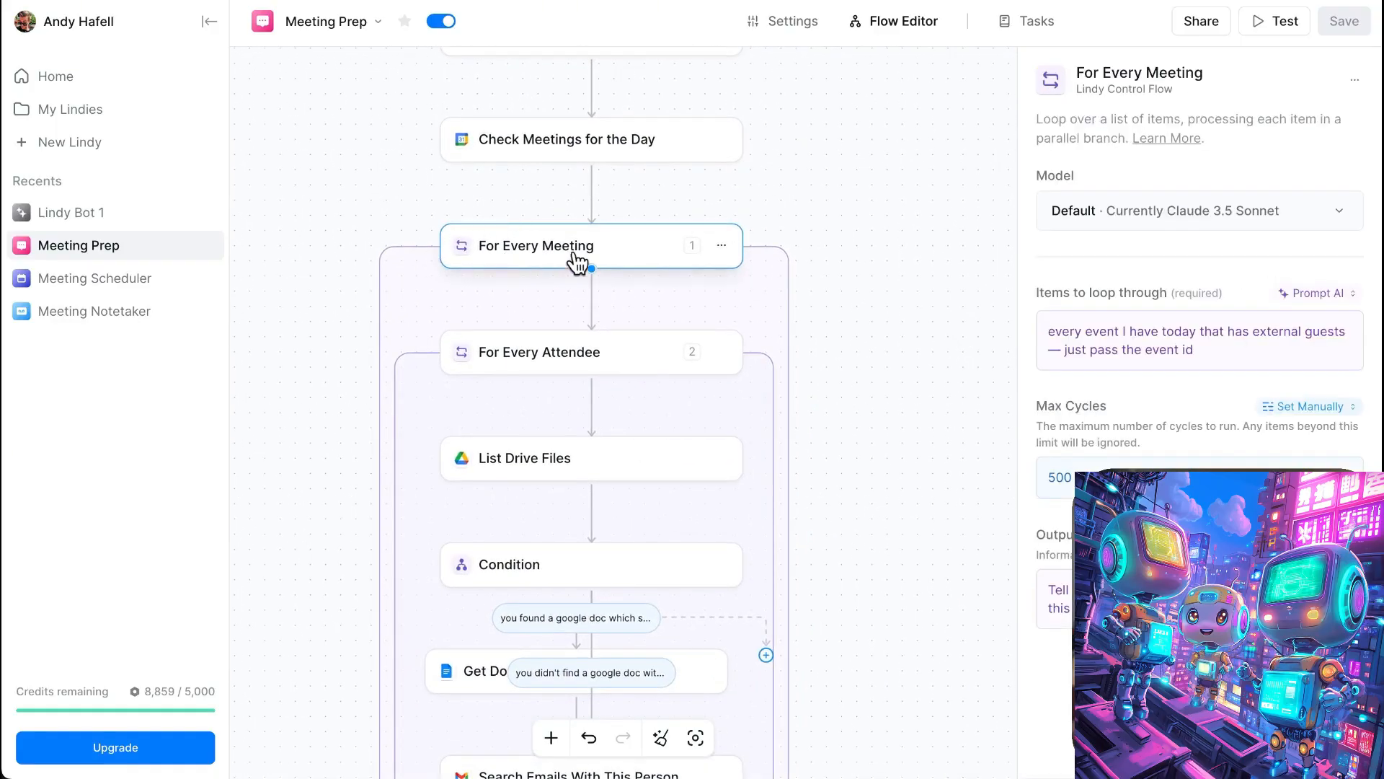
scroll(566, 258, down, 3)
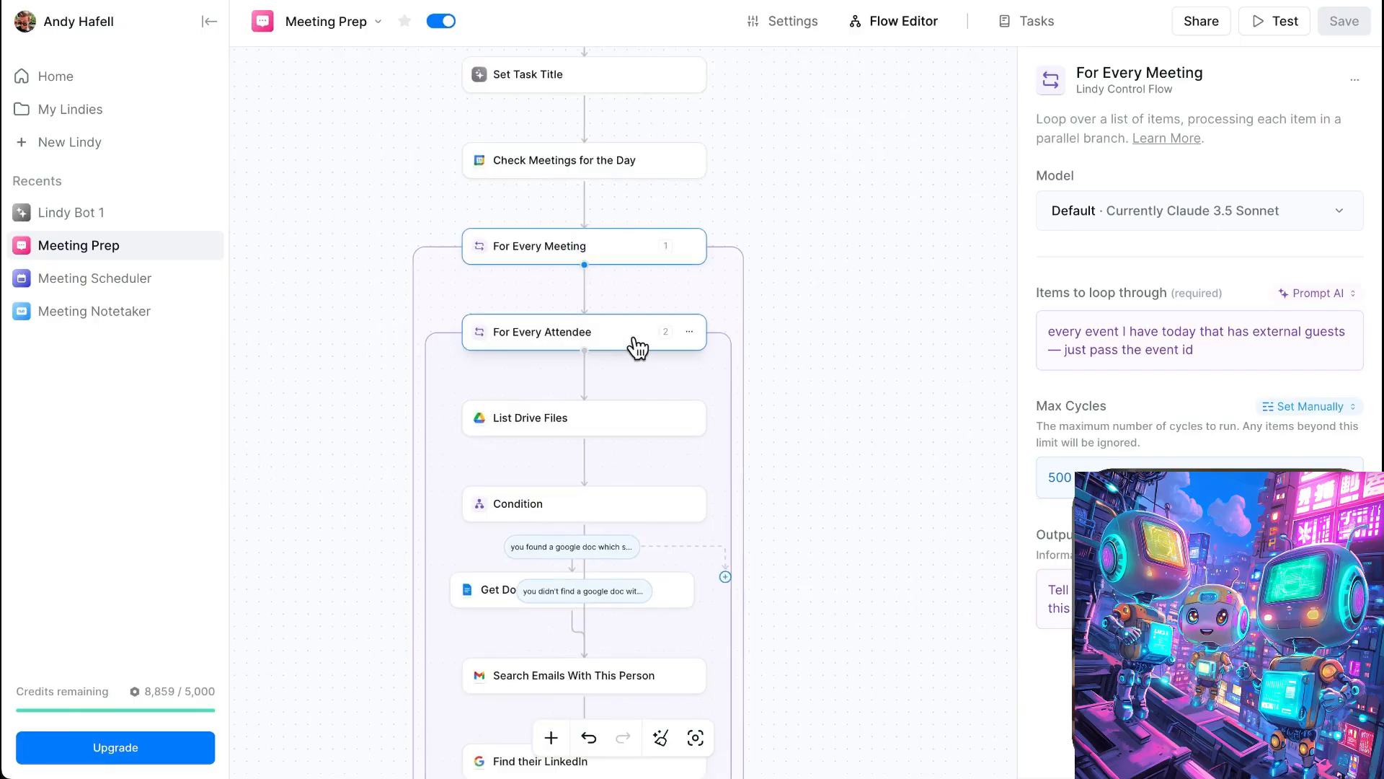
scroll(594, 357, up, 1)
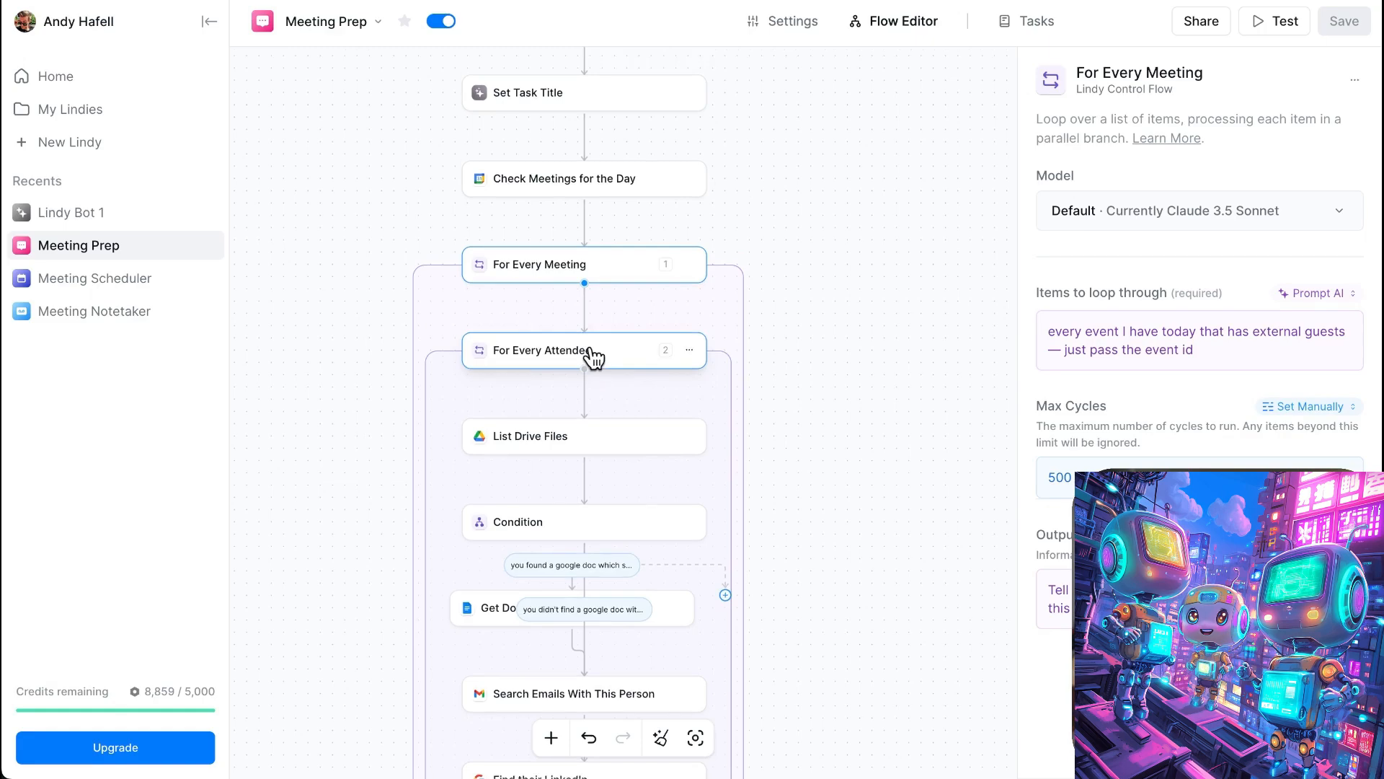
scroll(396, 370, down, 4)
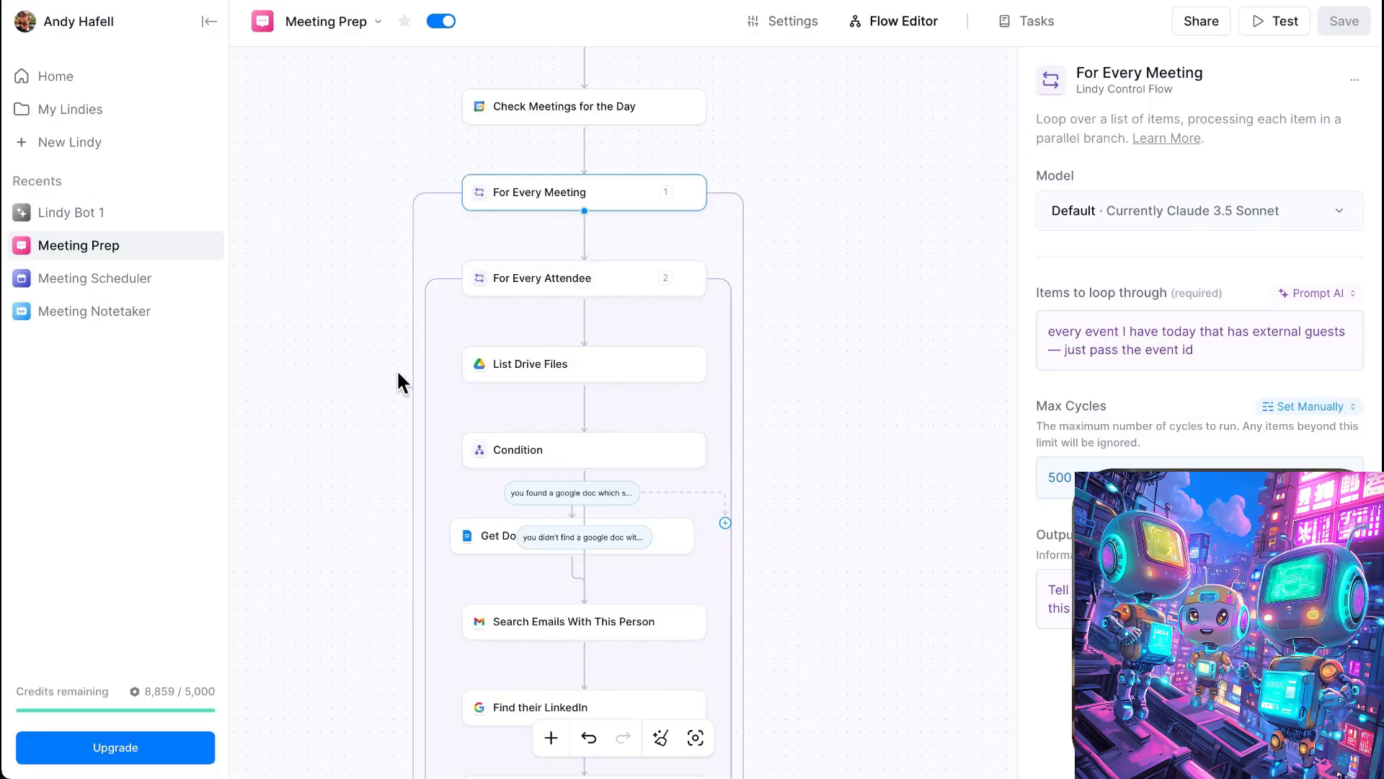
scroll(408, 379, up, 5)
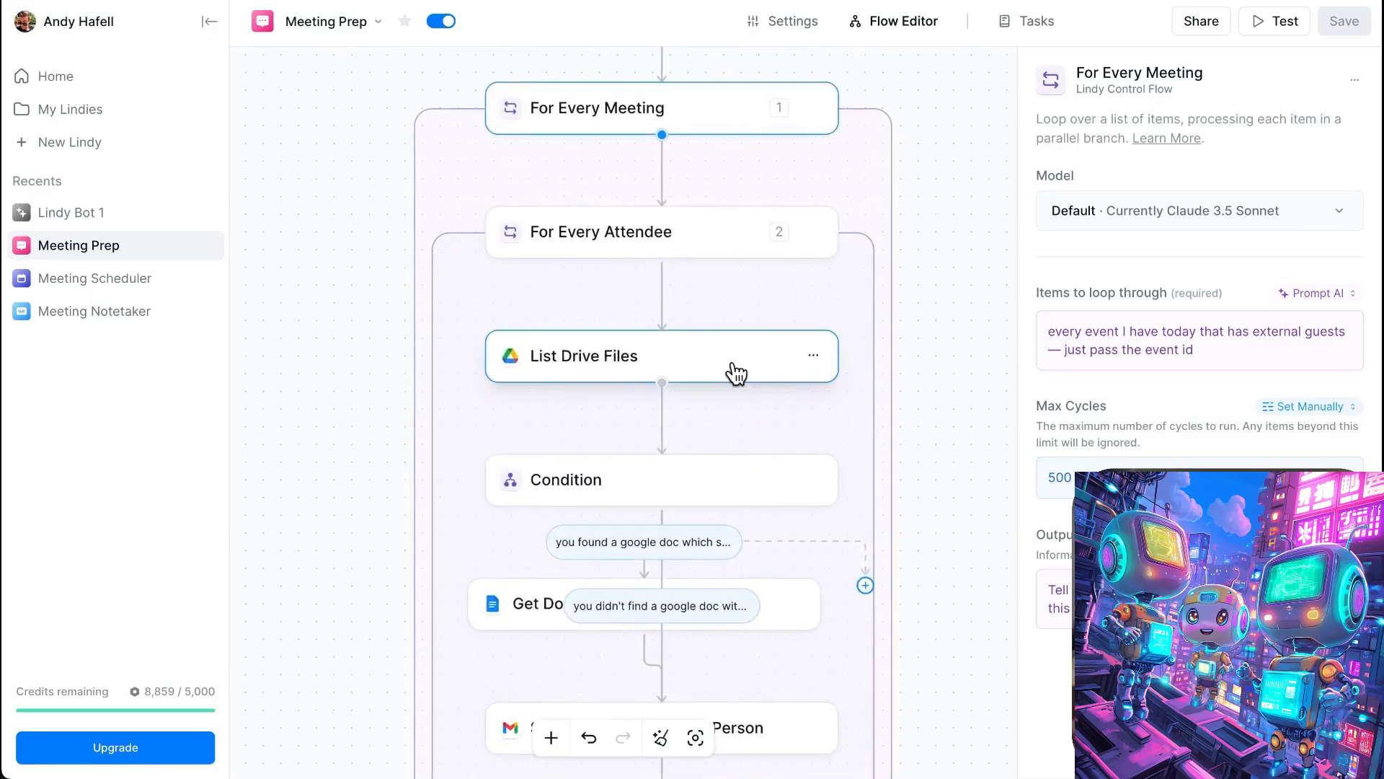
scroll(734, 373, down, 4)
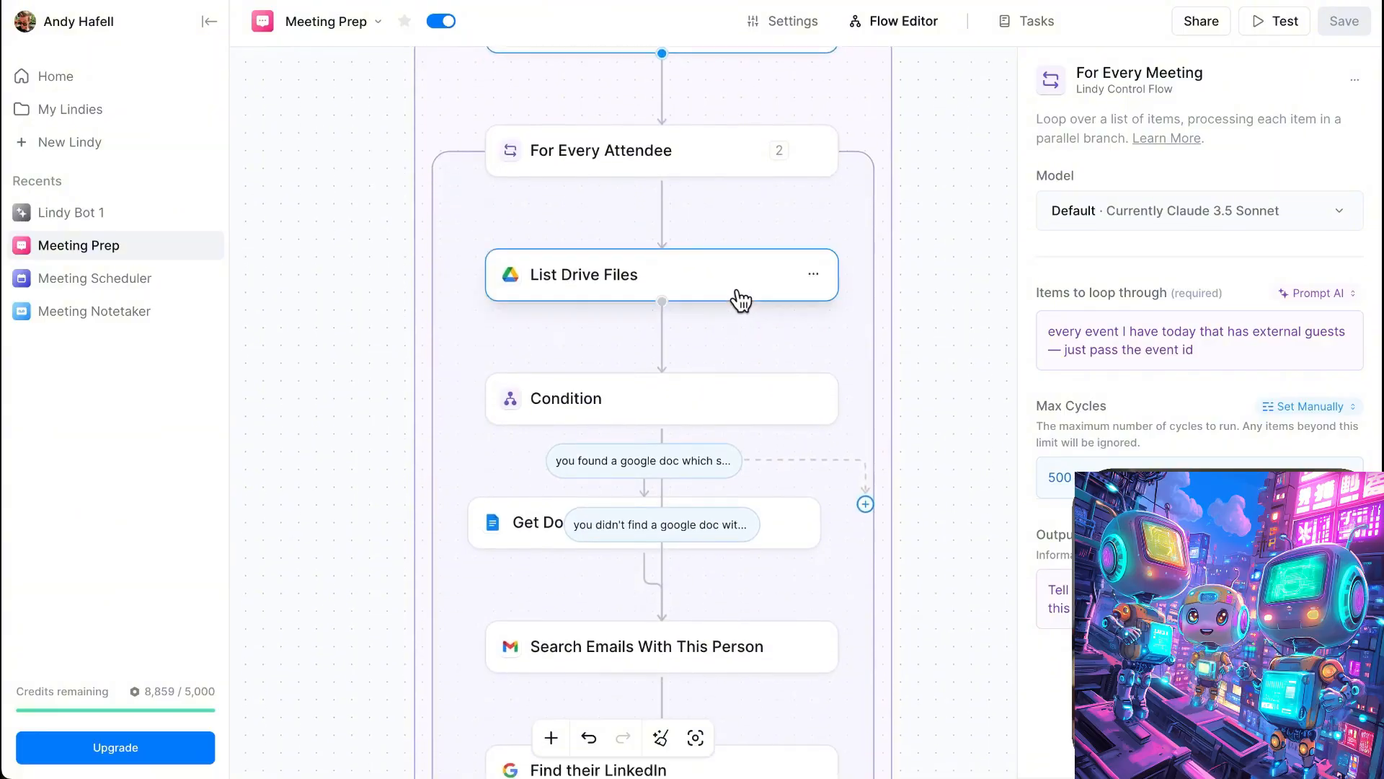
- Switch to the Attention Insight client document in Google Docs and read through its meeting notes
click(691, 1)
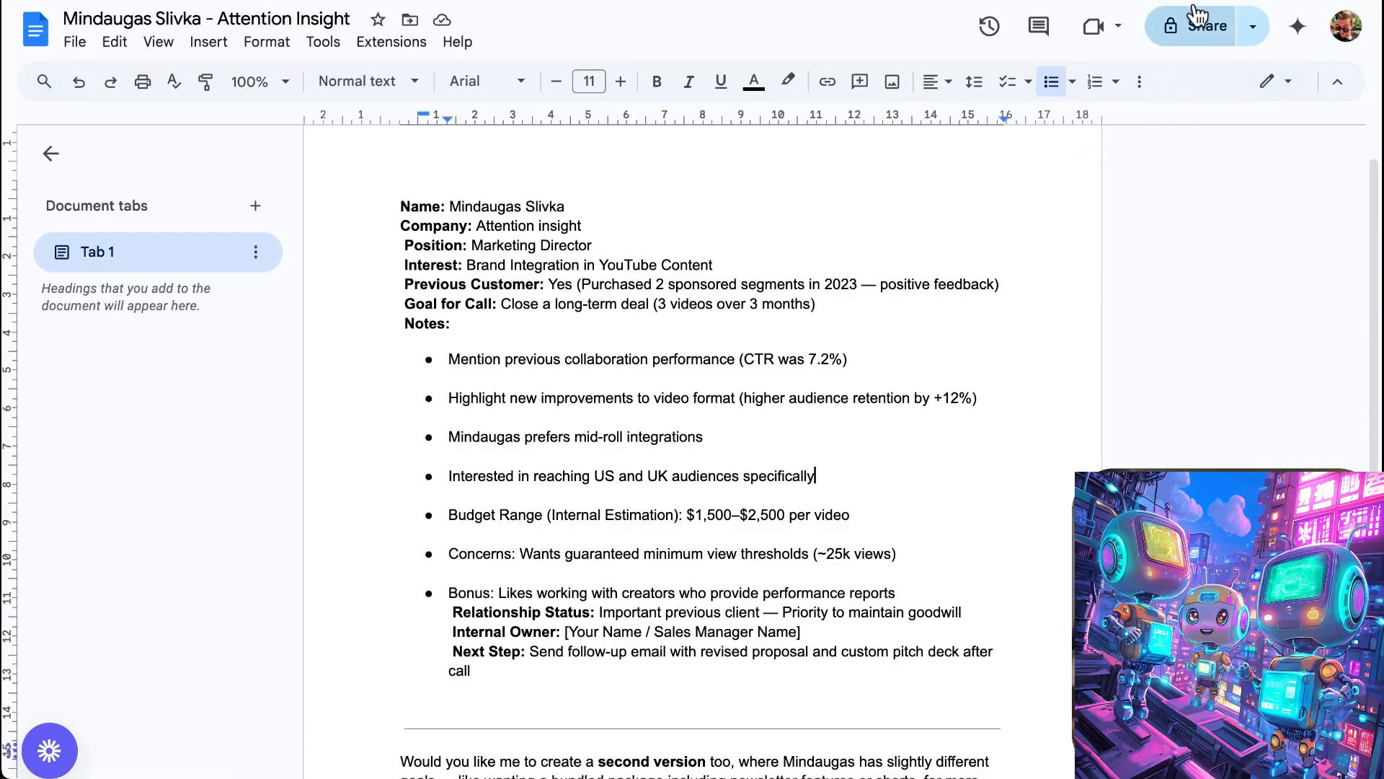
scroll(963, 395, up, 2)
scroll(963, 396, down, 6)
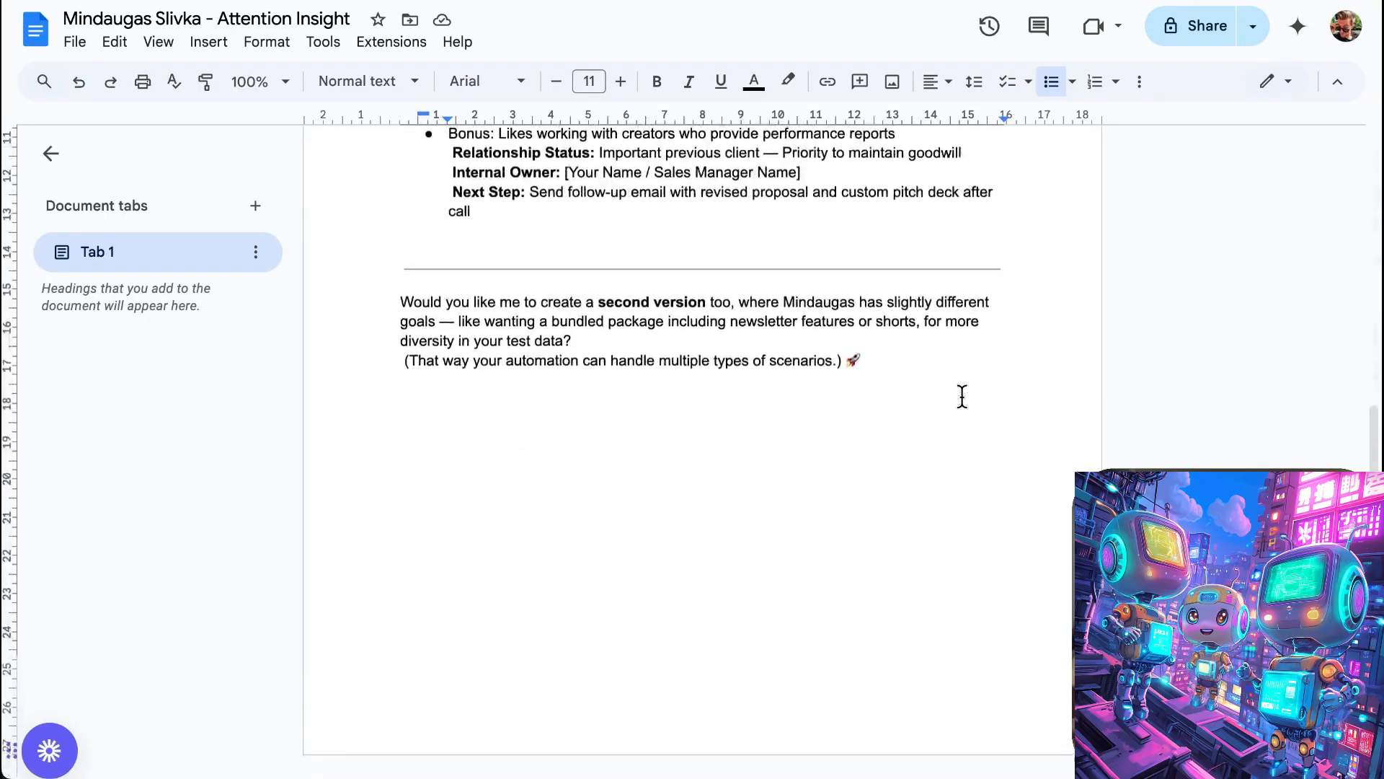
scroll(962, 396, up, 6)
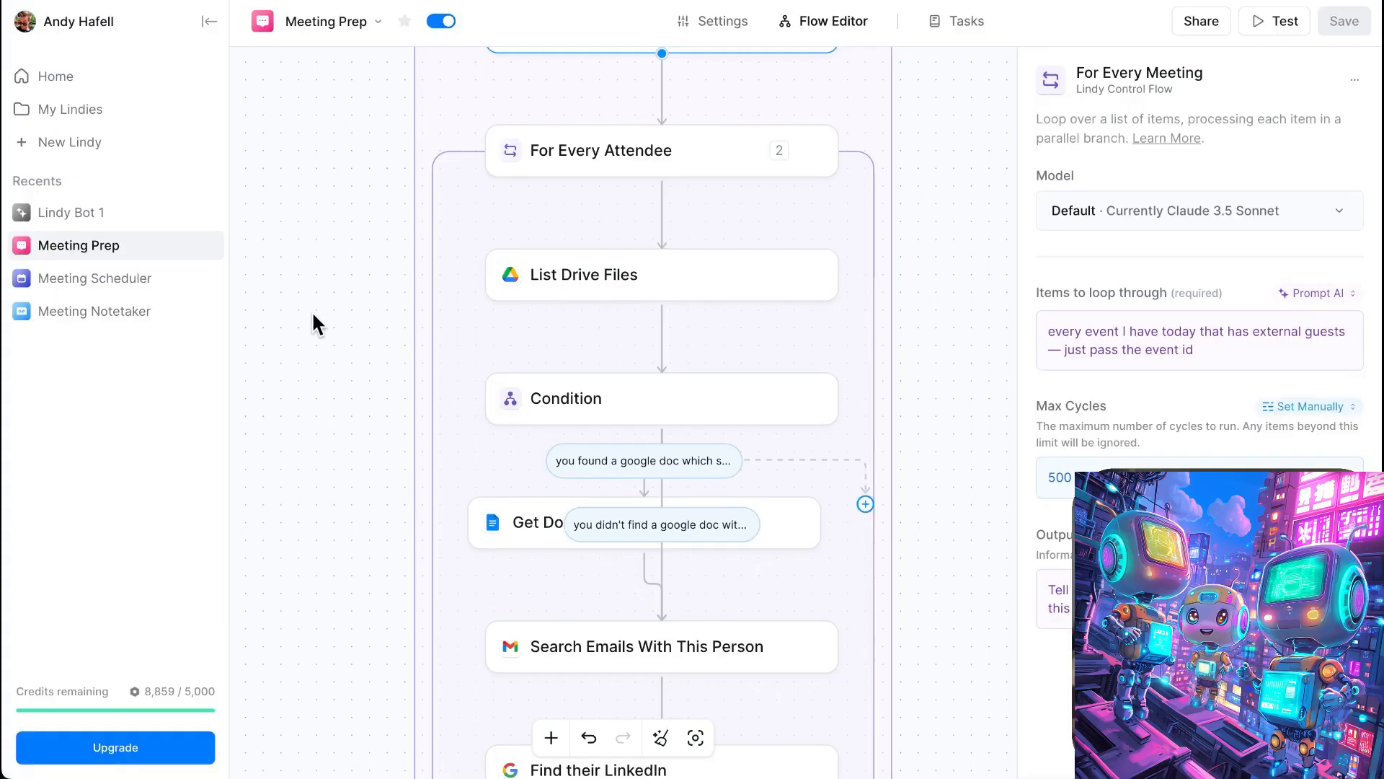
- Return to the Meeting Prep flow and shift the Get Document step below the Condition slightly sideways
scroll(349, 334, down, 5)
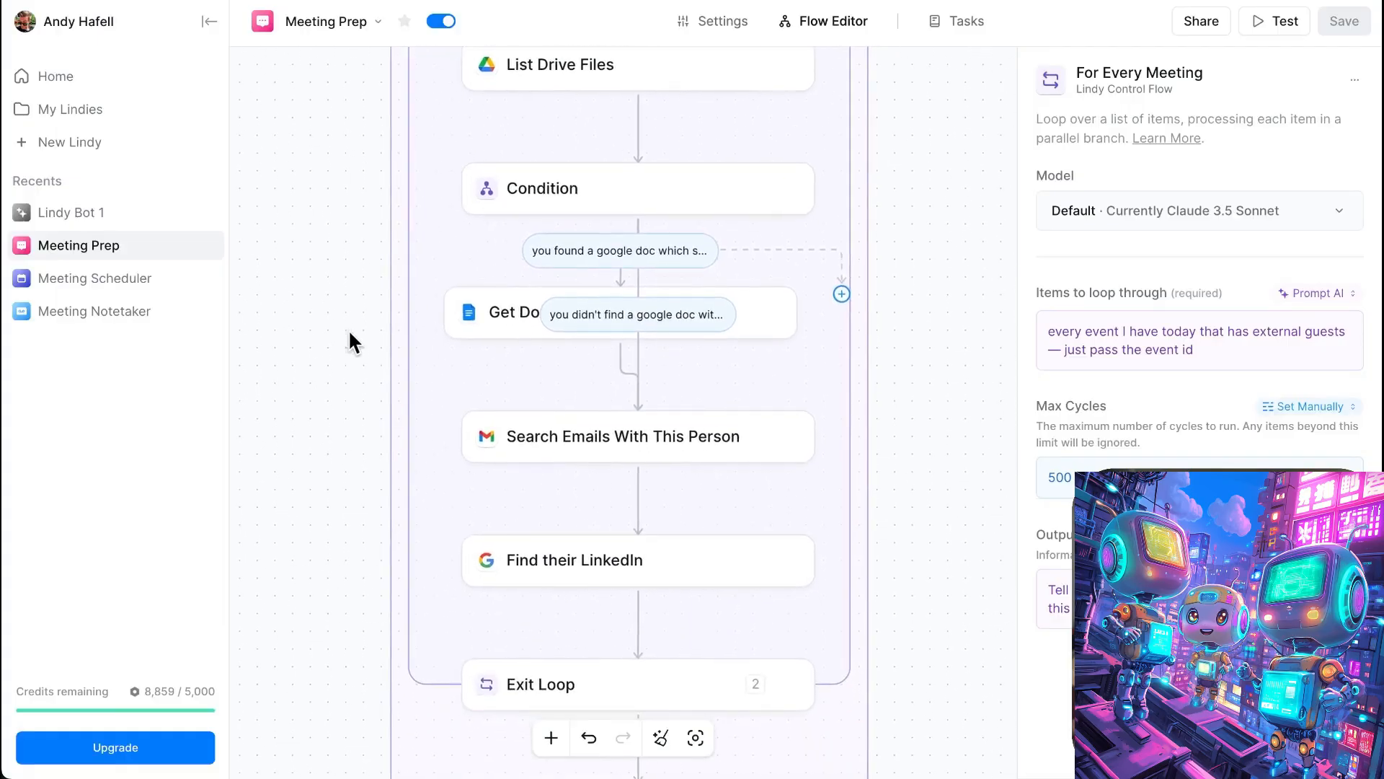
drag(497, 318, 541, 285)
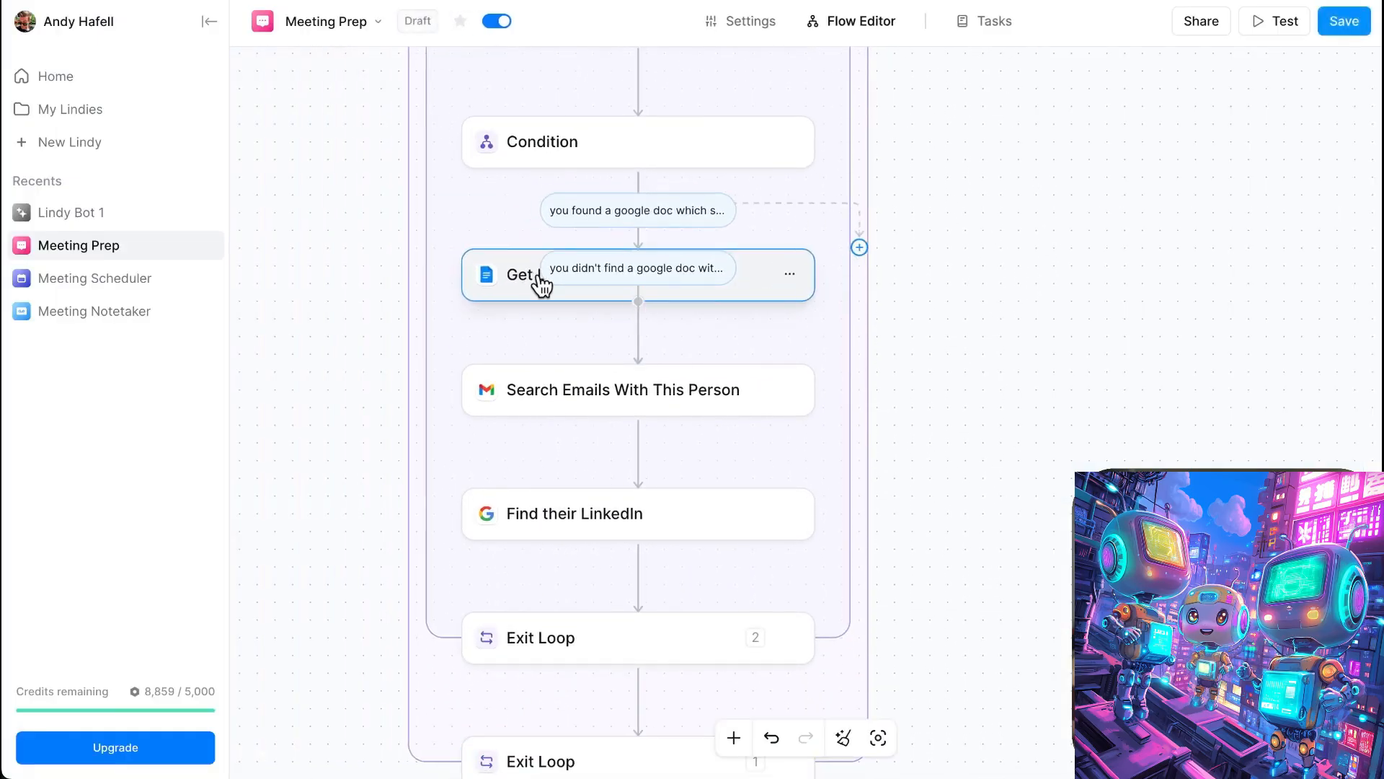
click(634, 406)
- Examine the remaining Meeting Prep steps from Search Emails With This Person and Find their LinkedIn through both Exit Loops to Send Message
scroll(655, 404, down, 2)
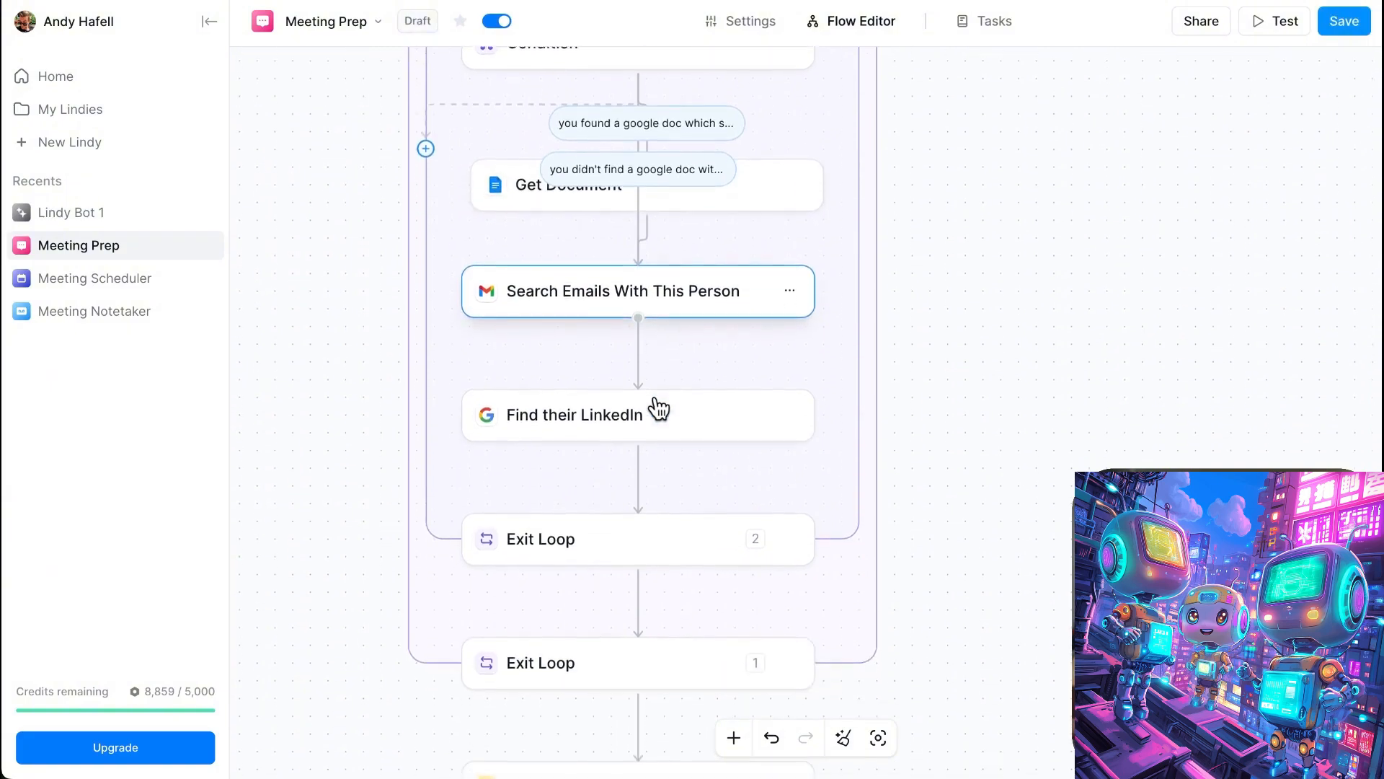
click(655, 409)
scroll(581, 445, down, 2)
click(586, 443)
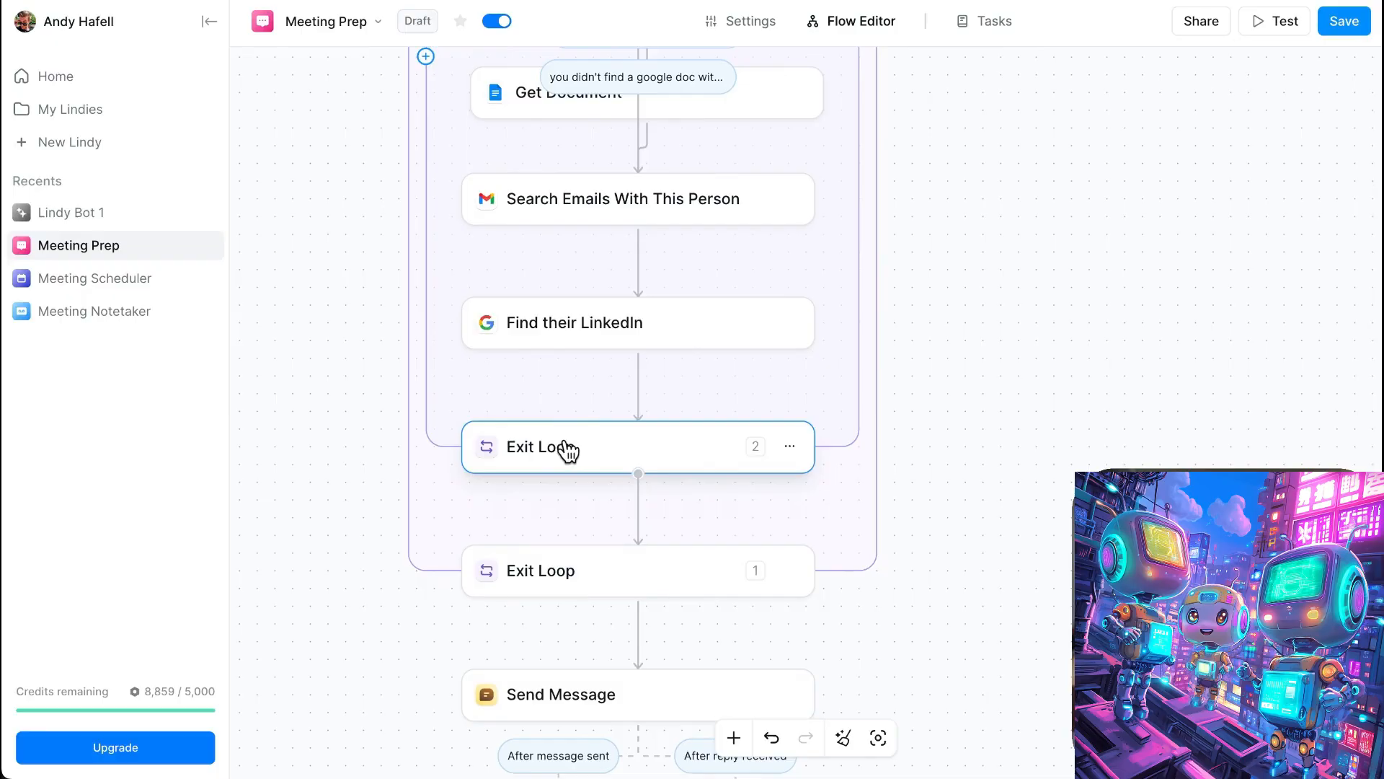
scroll(567, 450, down, 3)
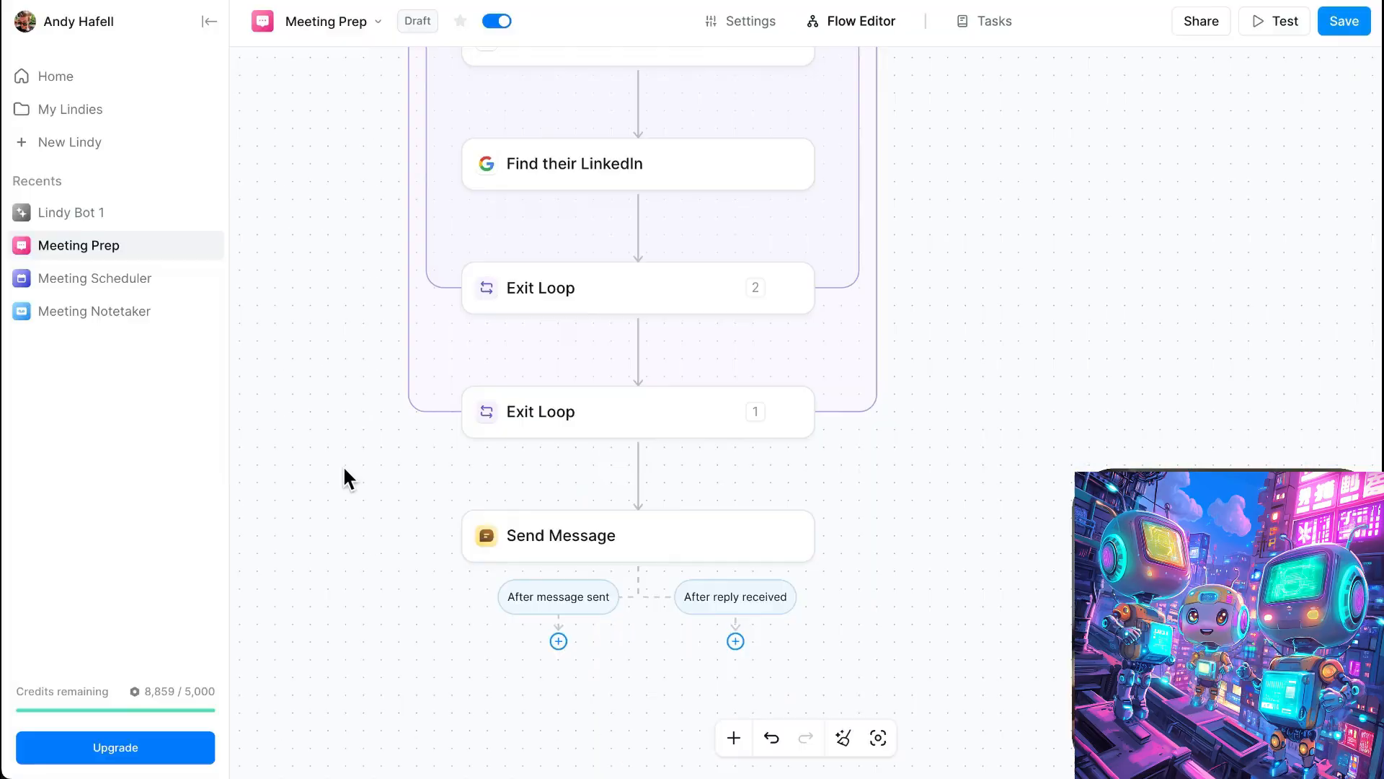
scroll(603, 532, down, 1)
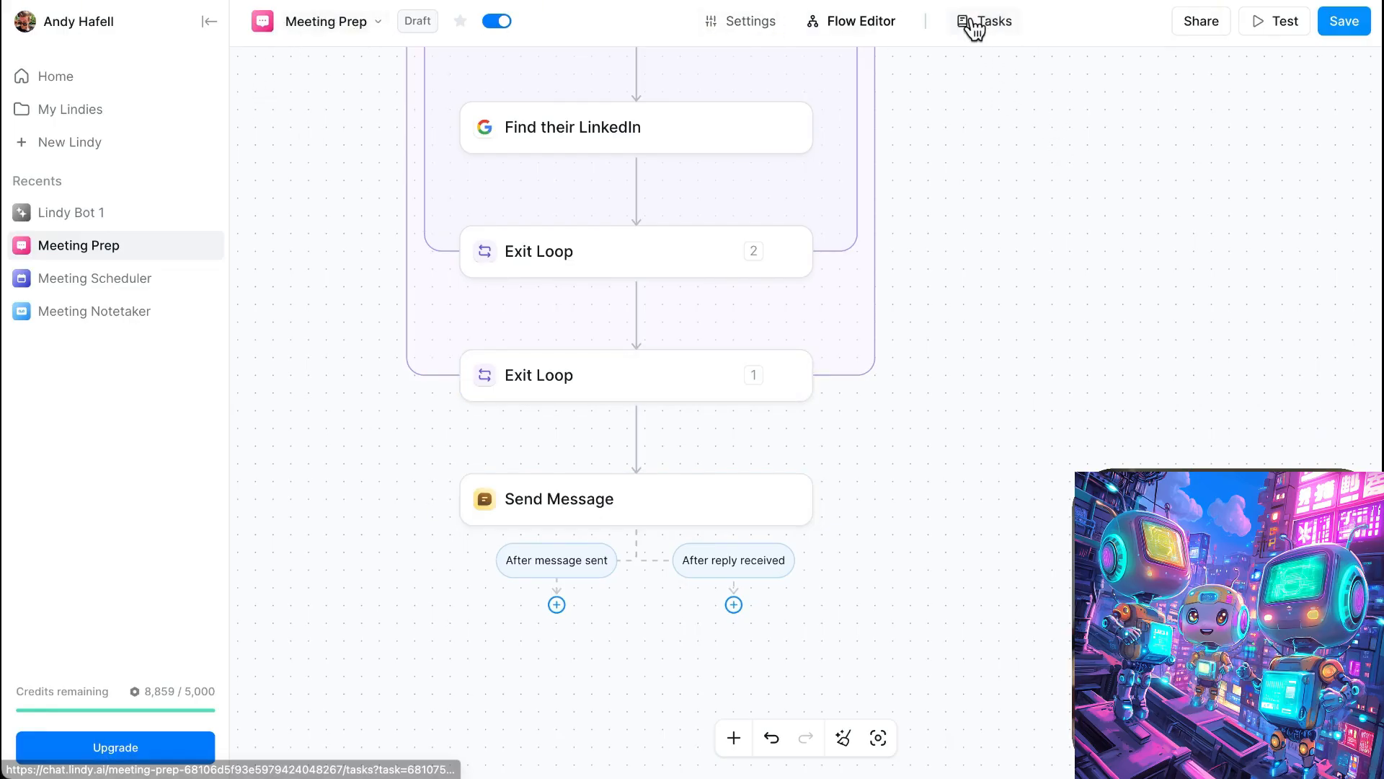
- Open the 2025.04.29 Meeting Prep task log and check the "meeting prep?" message that started the run
click(1001, 24)
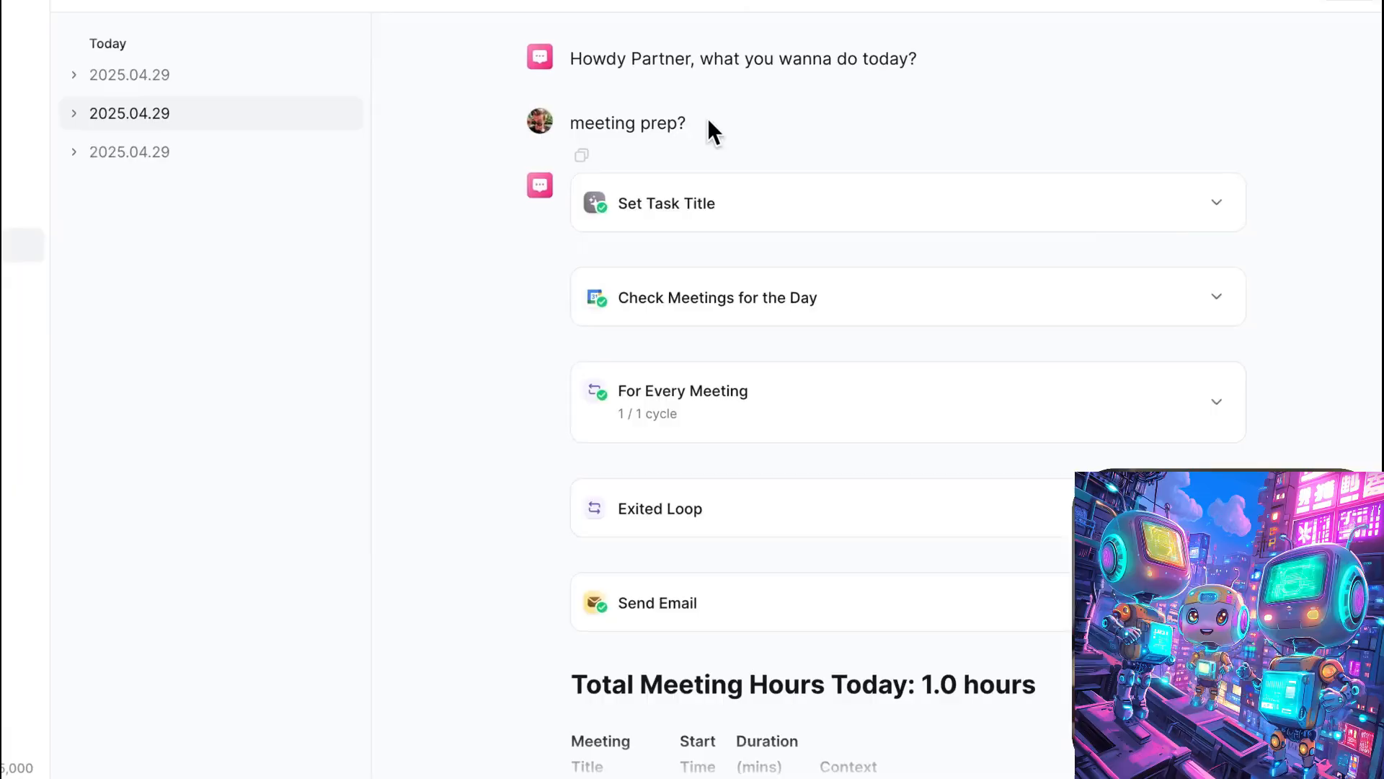
drag(708, 118, 569, 124)
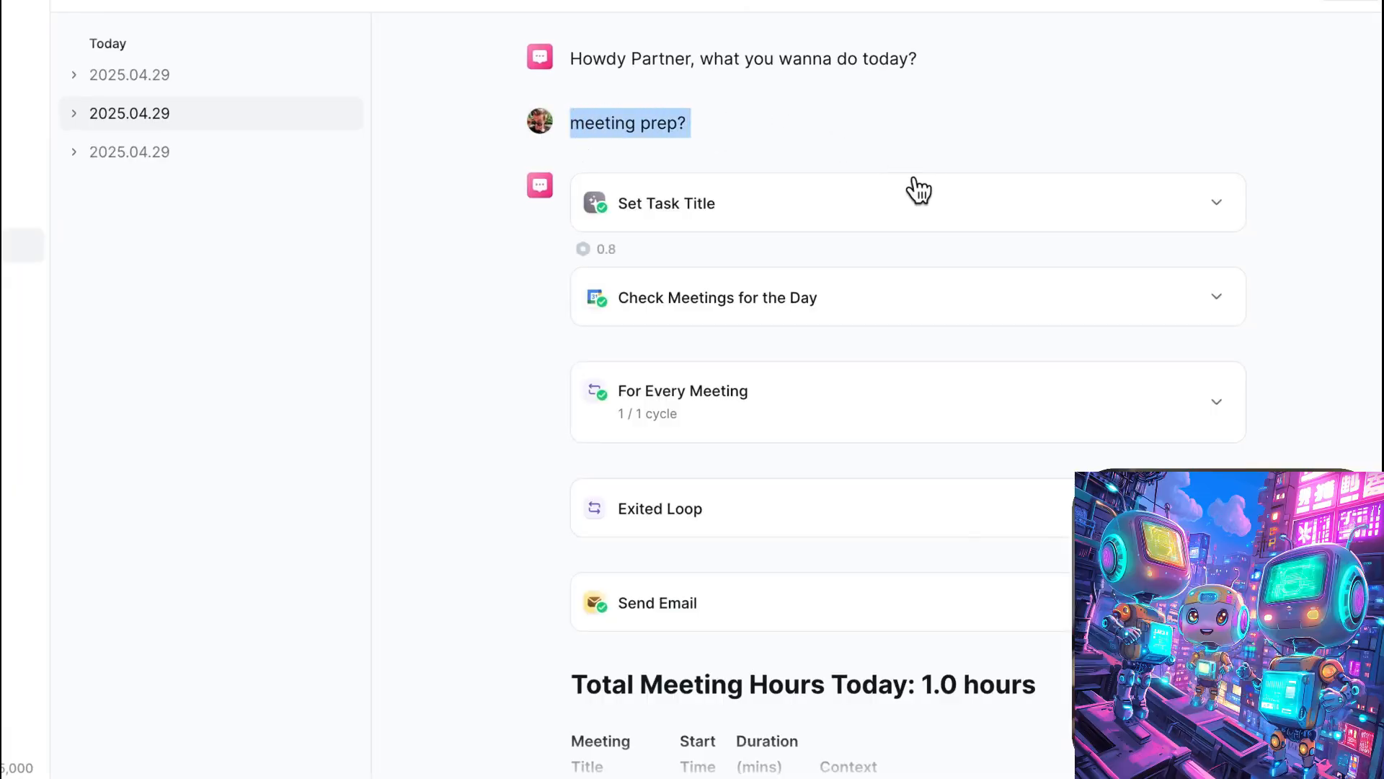
click(1267, 306)
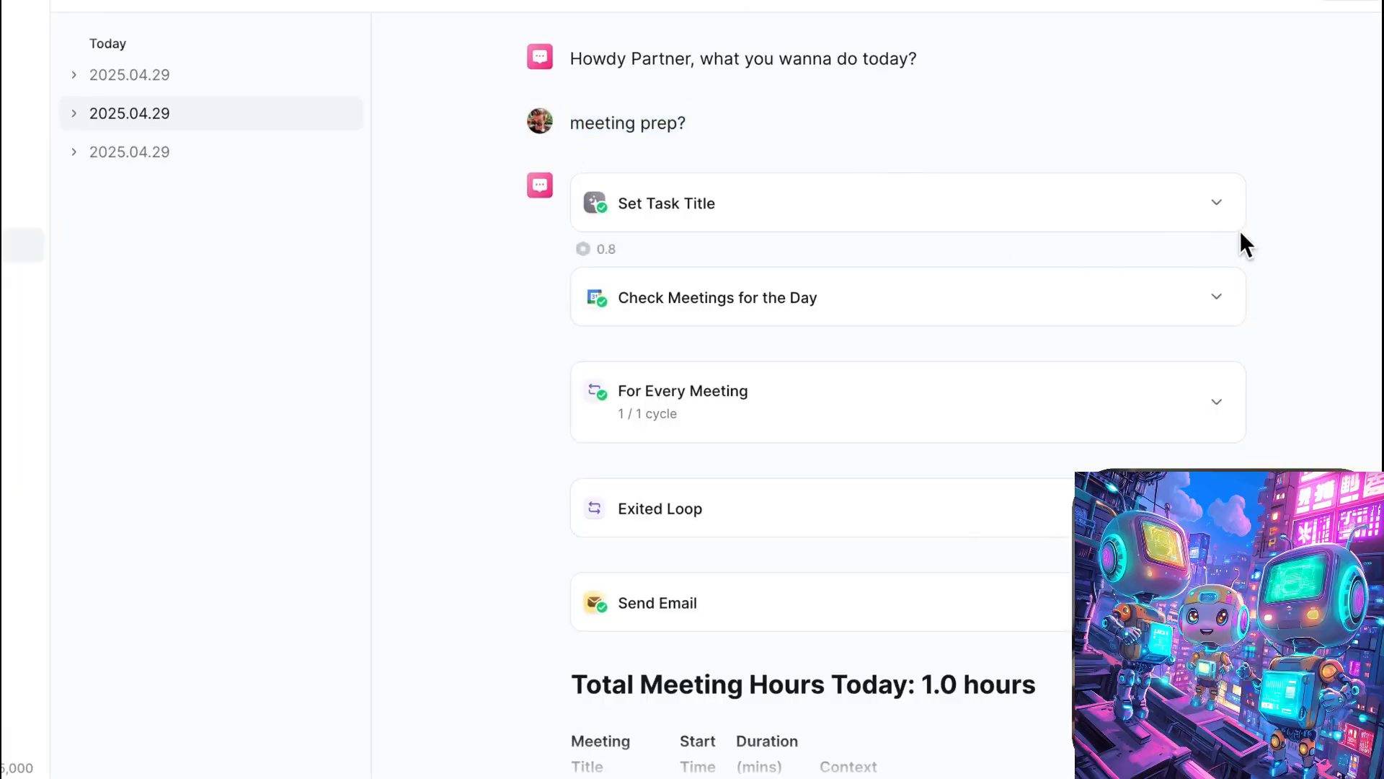
- Review the completed Meeting Prep run from Set Task Title through Send Email and read its meeting digest table
scroll(1245, 250, down, 3)
scroll(1244, 251, down, 4)
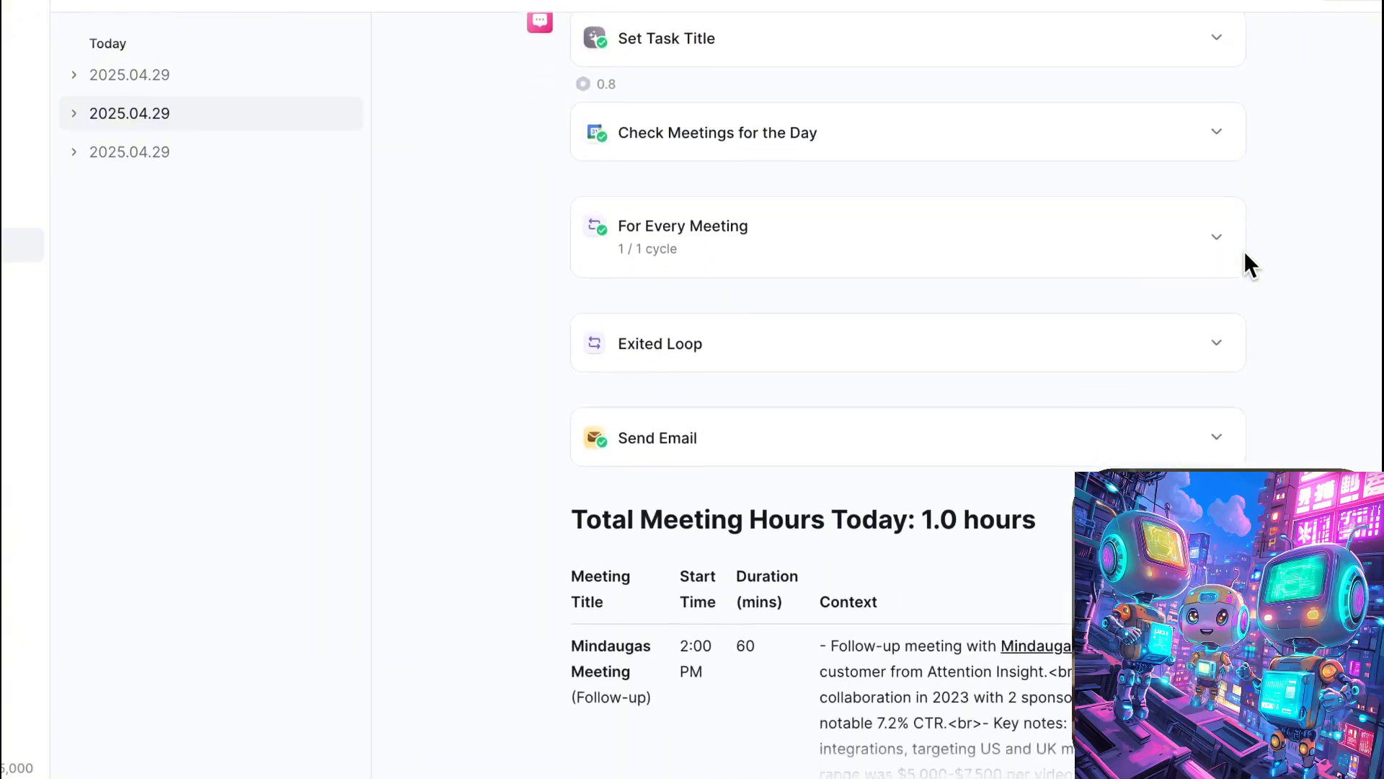
scroll(1245, 250, down, 1)
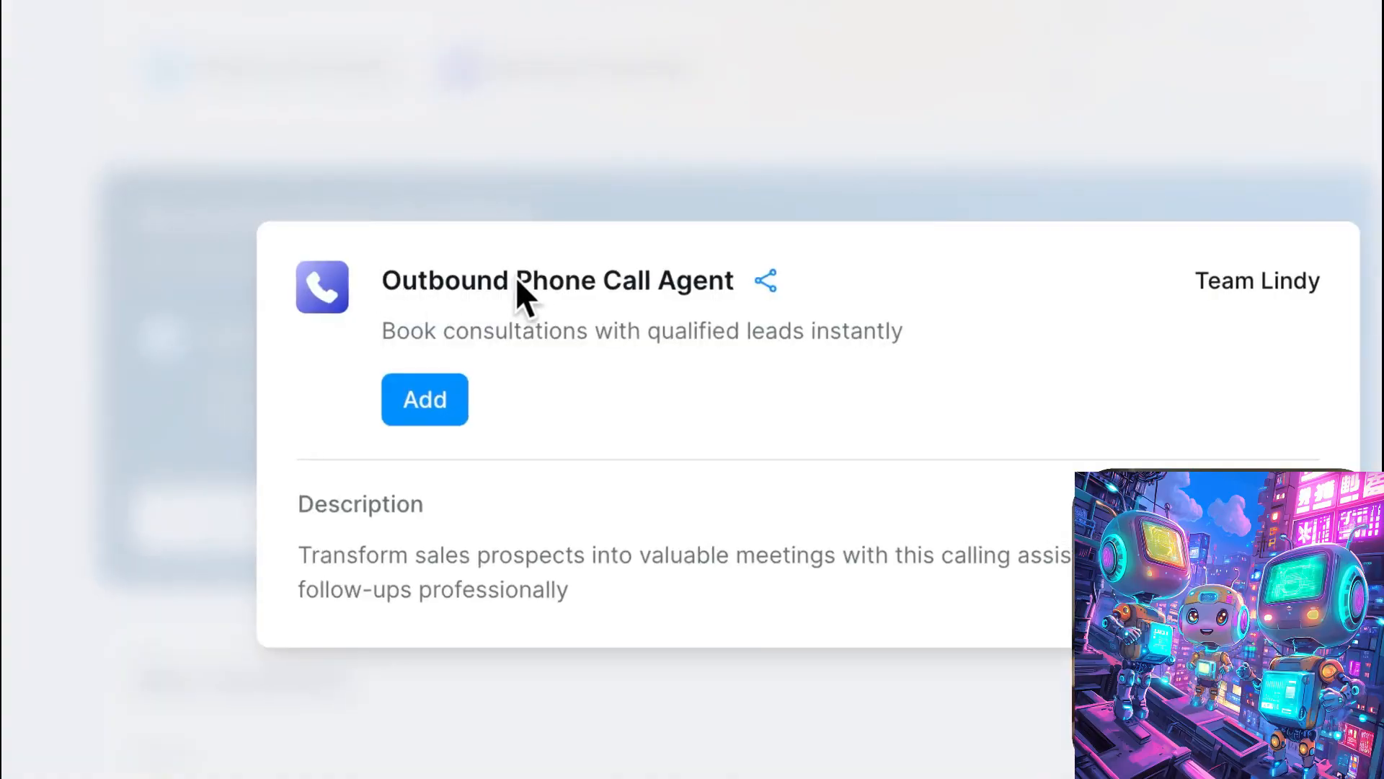
- Add the Outbound Phone Call Agent template from Team Lindy
click(447, 402)
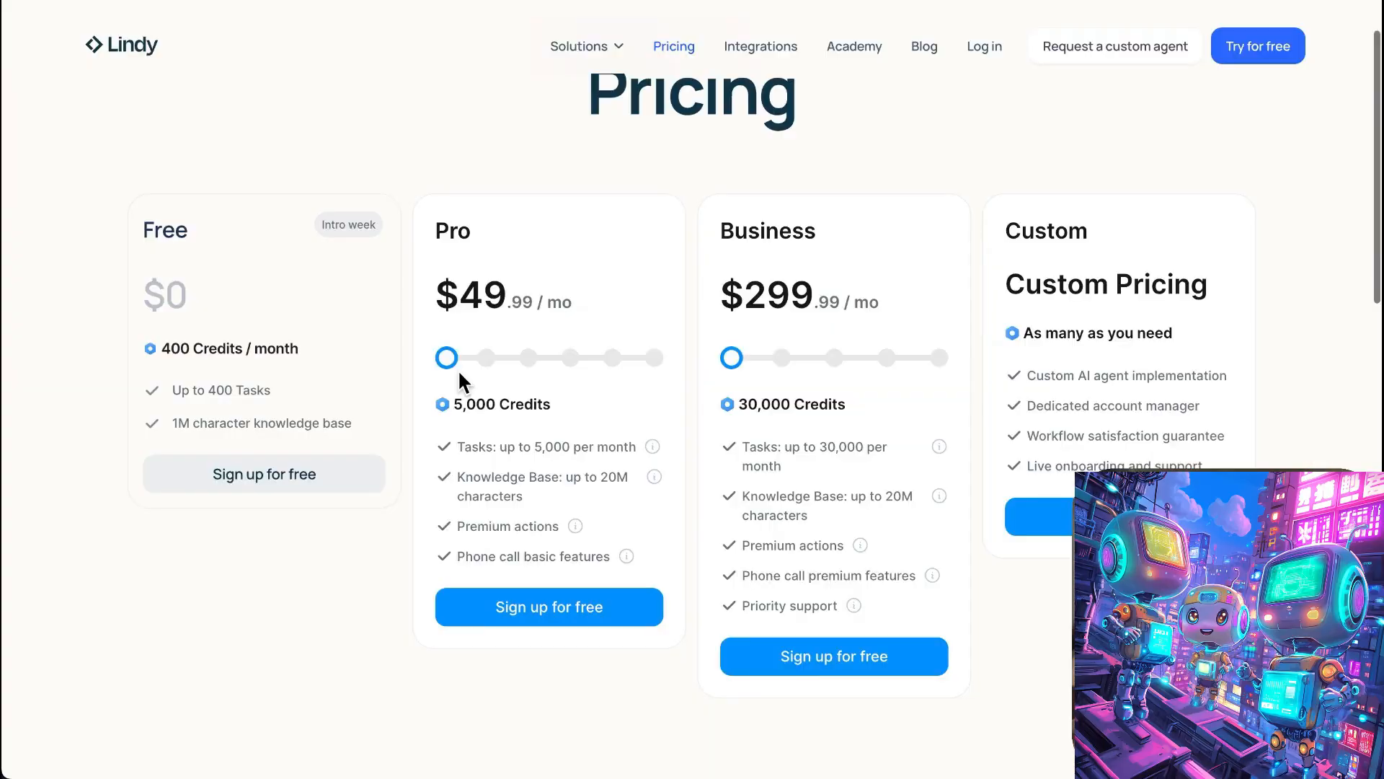
- Compare the plans on the Lindy pricing page, highlighting the Pro plan's monthly task and knowledge base limits
scroll(457, 387, up, 1)
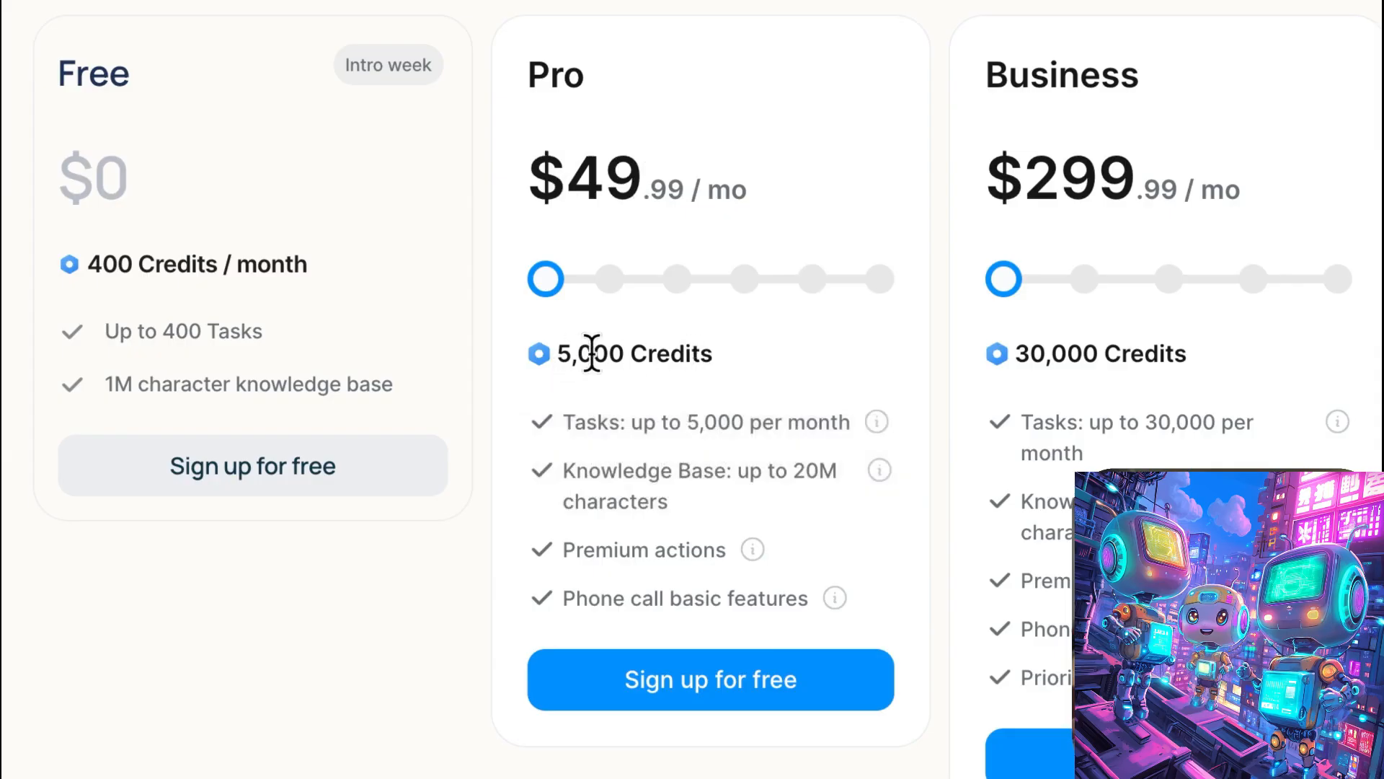
drag(683, 421, 841, 422)
click(791, 476)
drag(793, 476, 691, 493)
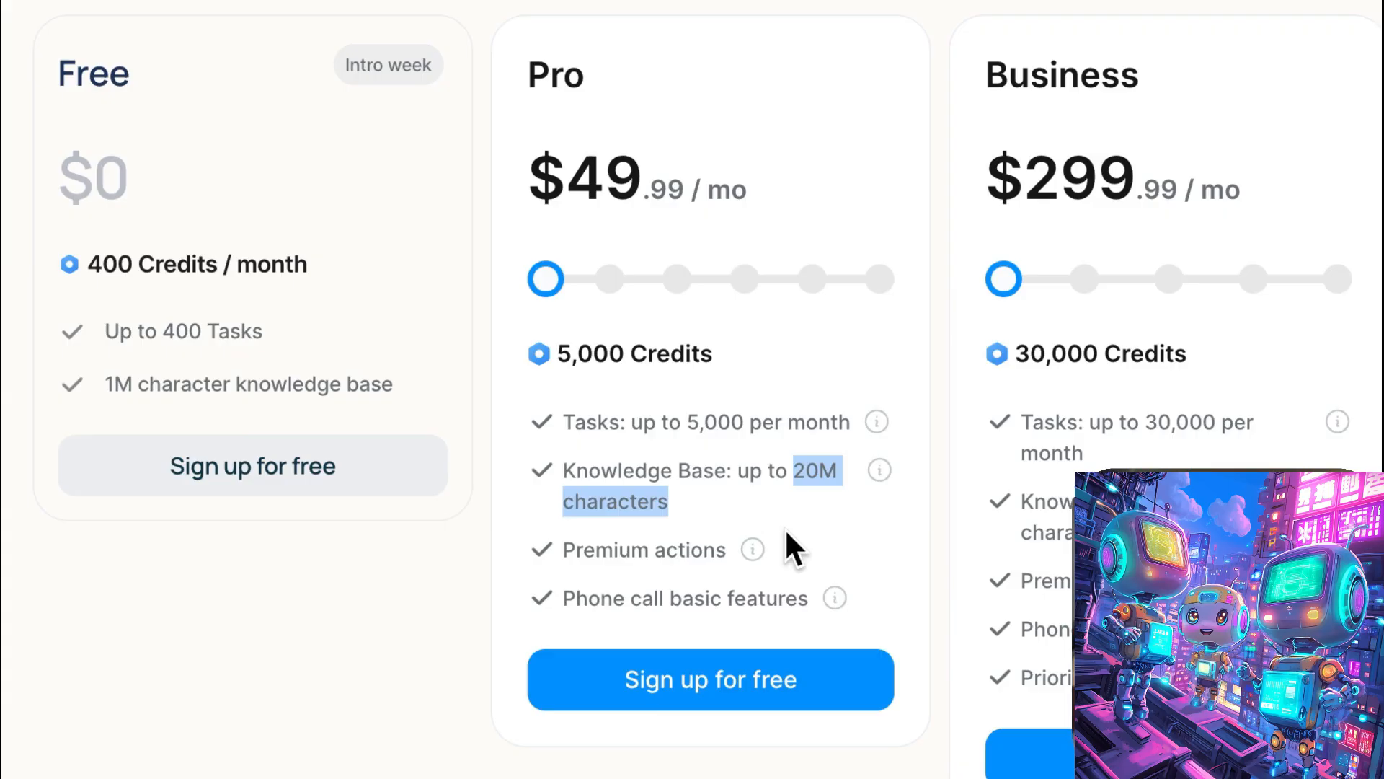
scroll(899, 572, down, 2)
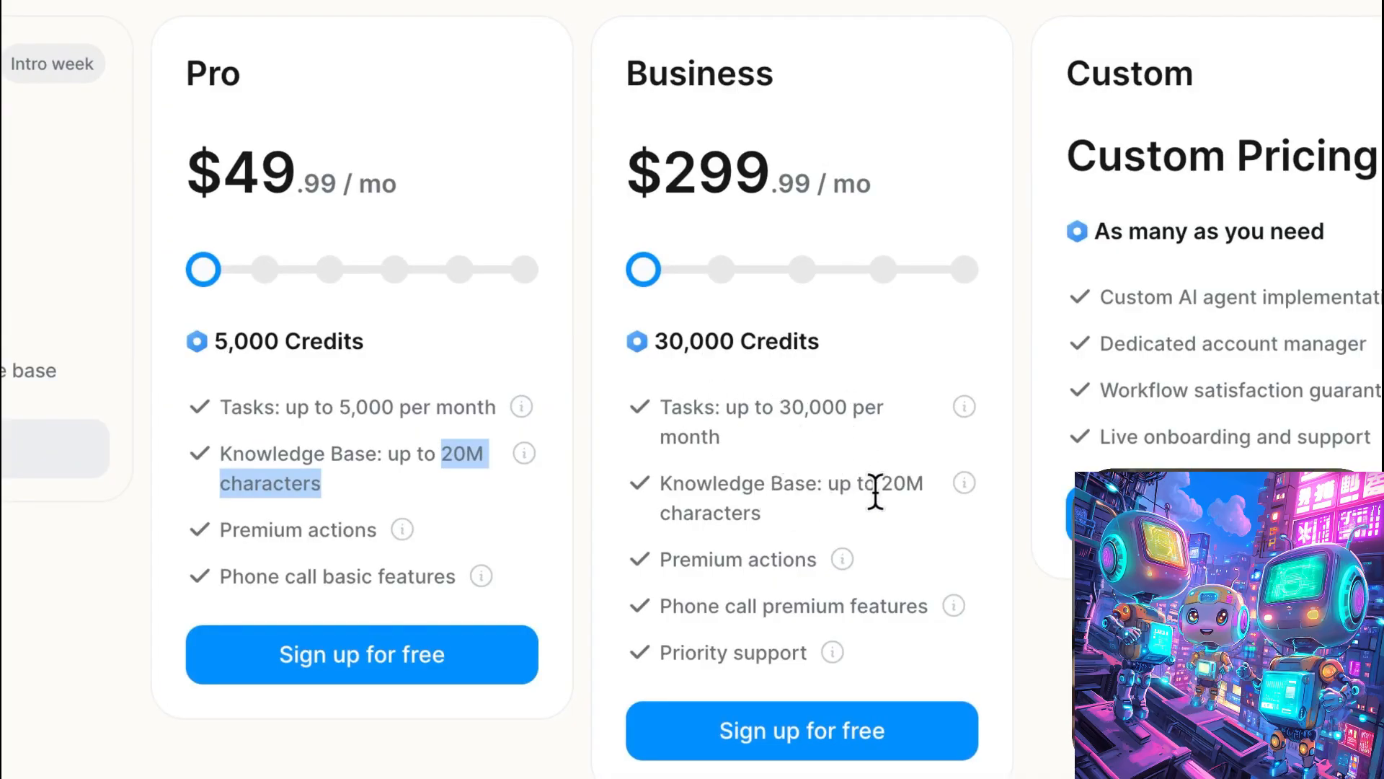
scroll(865, 497, down, 2)
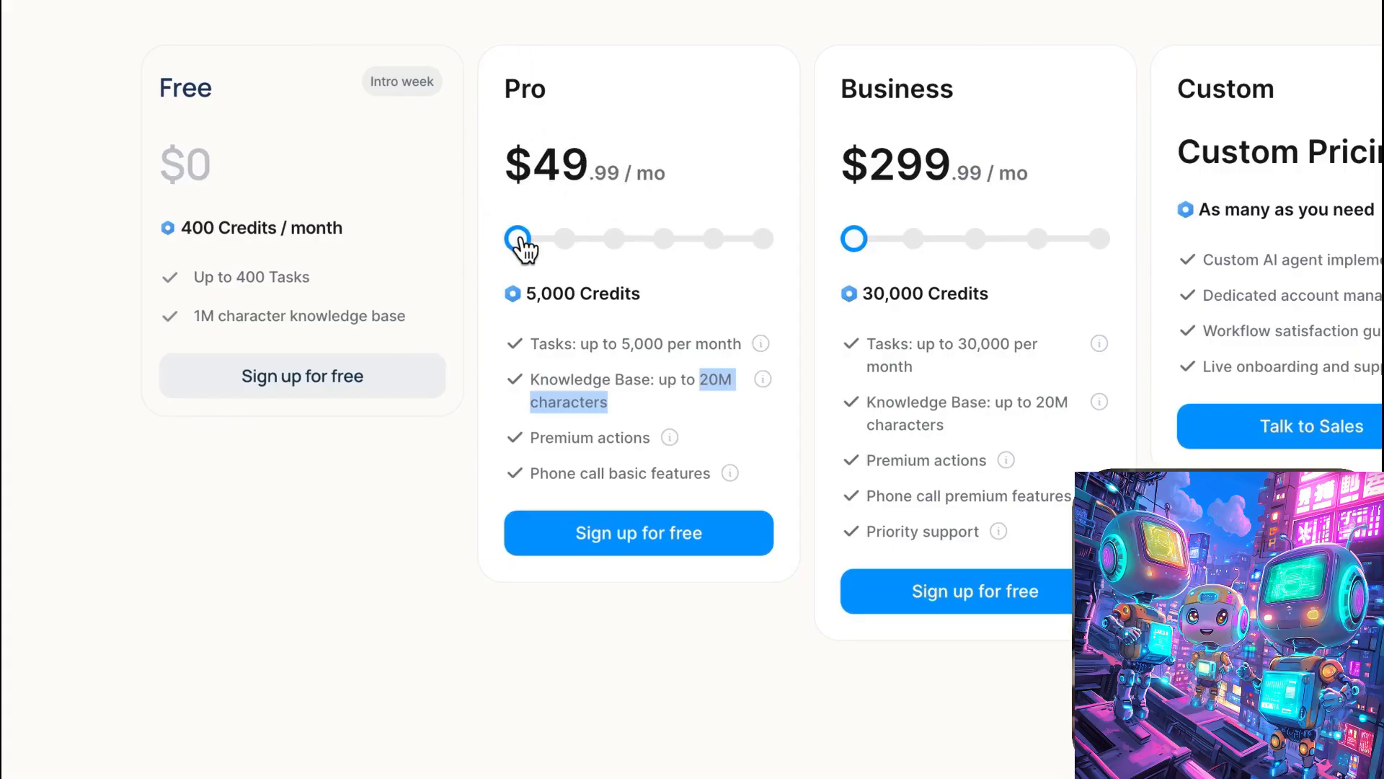
- Check the Pro plan's price across its credit tiers up to 10,000 credits and return it to 5,000 credits
drag(524, 249, 649, 252)
click(761, 245)
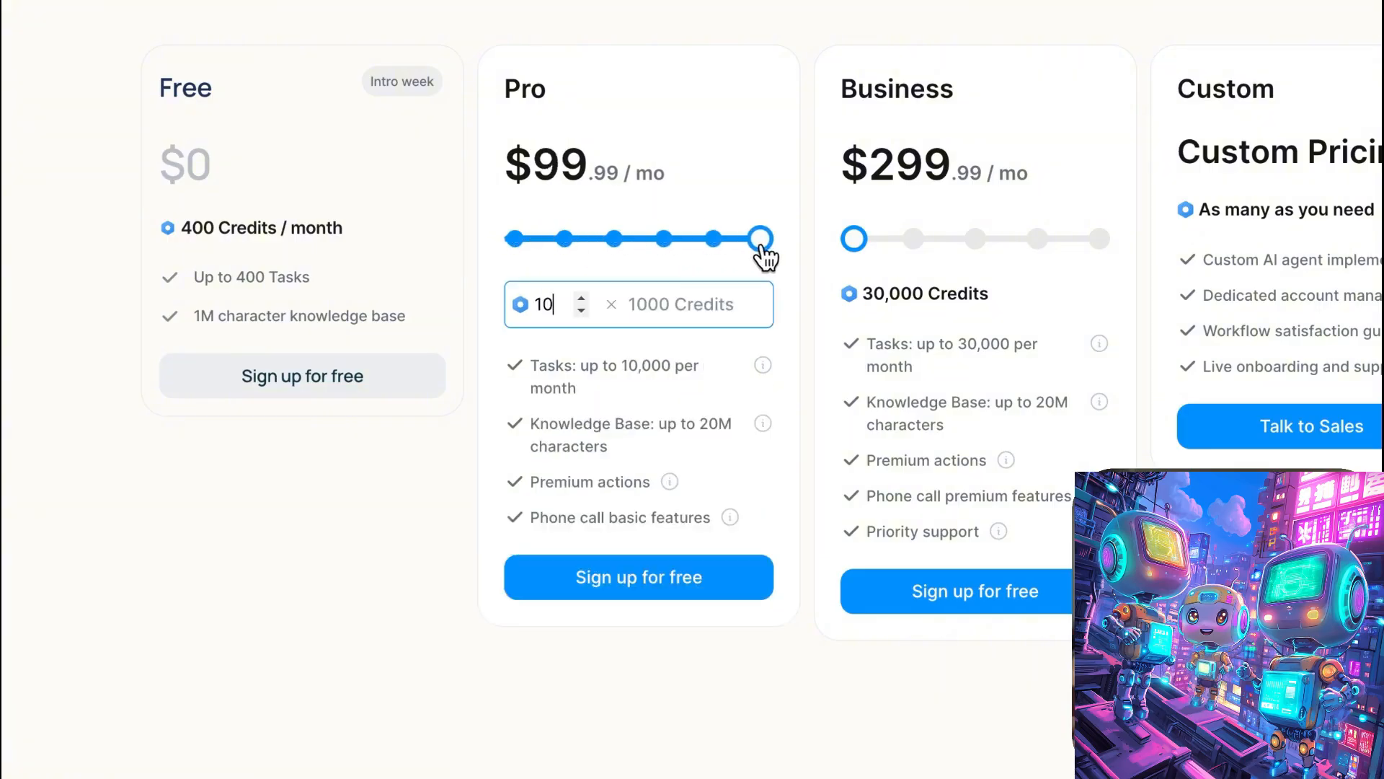
drag(764, 247, 495, 242)
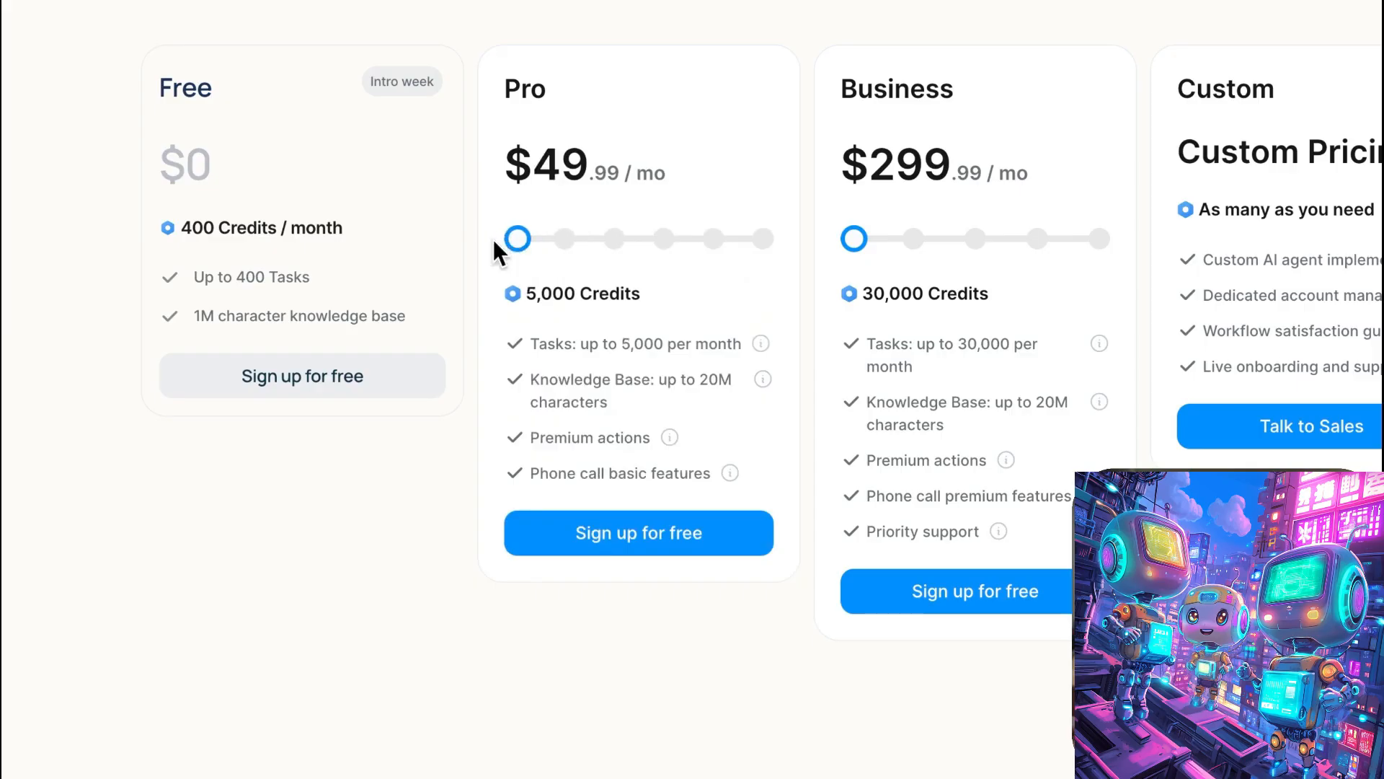